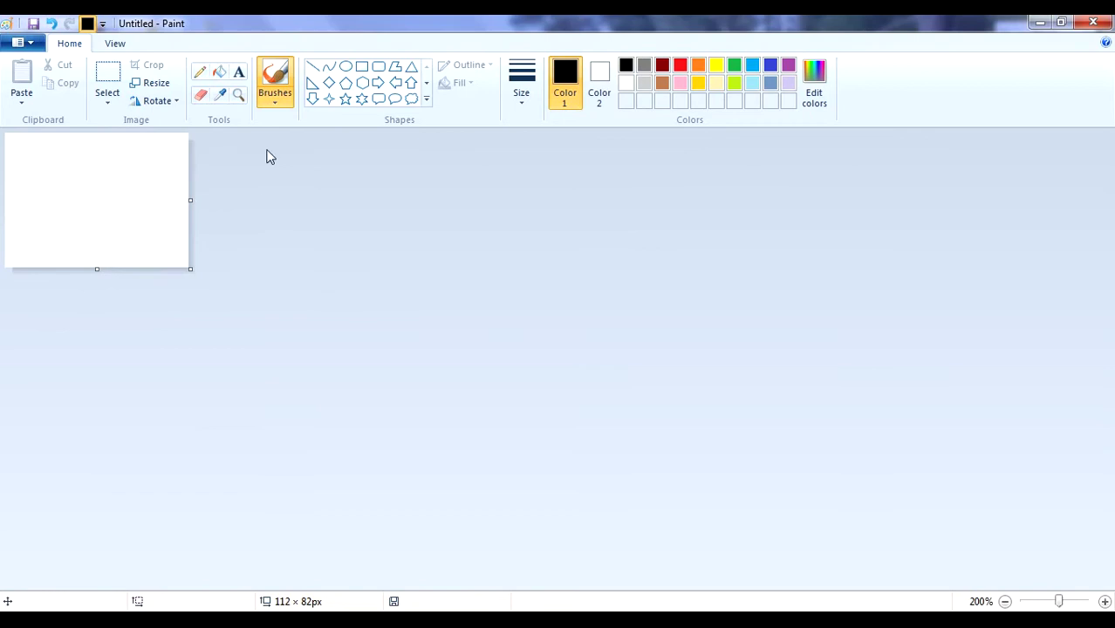
Narrow the canvas to 90 × 82 px and try a short vertical black stroke with the Pencil tool.
{"action": "left_click_drag", "start_coordinate": [189, 198], "coordinate": [96, 189]}
{"action": "left_click", "coordinate": [200, 71]}
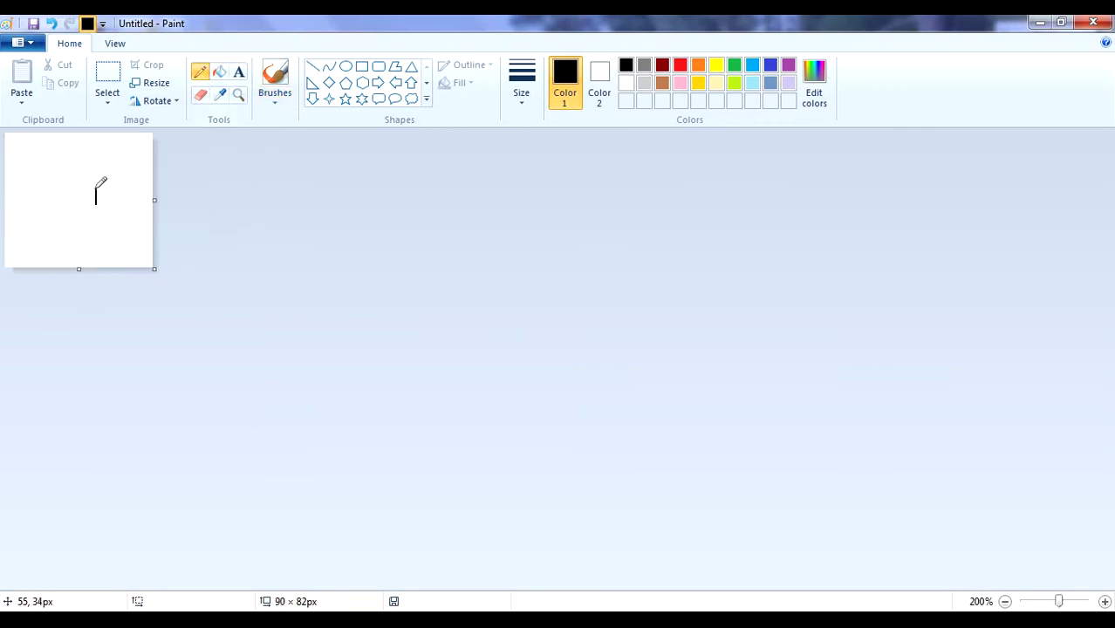
{"action": "left_click", "coordinate": [51, 24]}
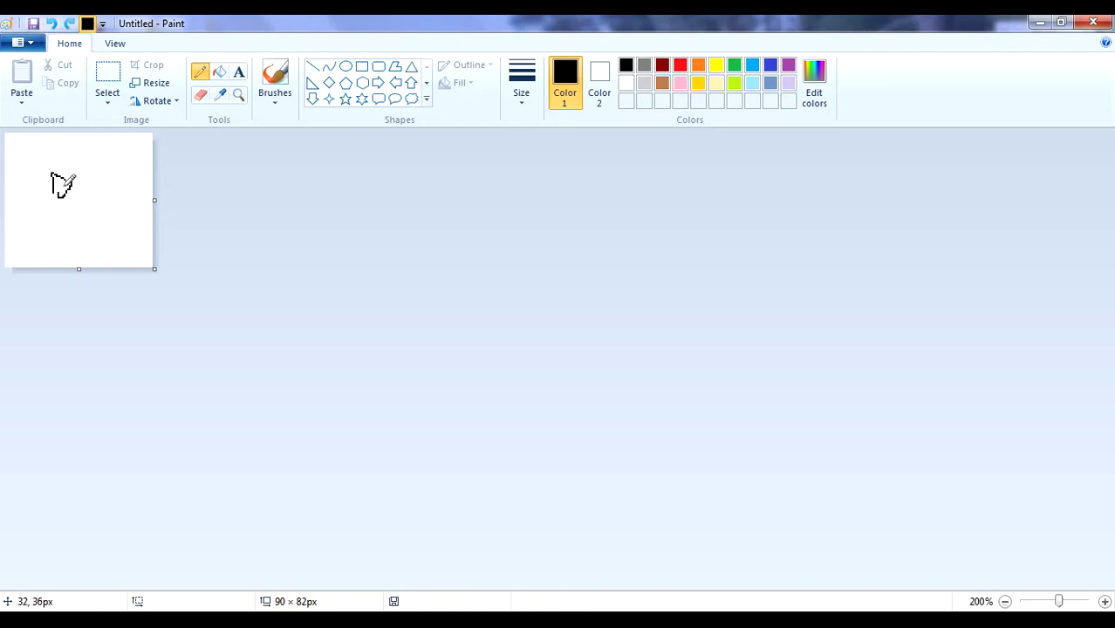
Scribble freehand black pencil lines and loops across the small canvas, undoing each scribble.
{"action": "left_click_drag", "start_coordinate": [95, 185], "coordinate": [150, 154]}
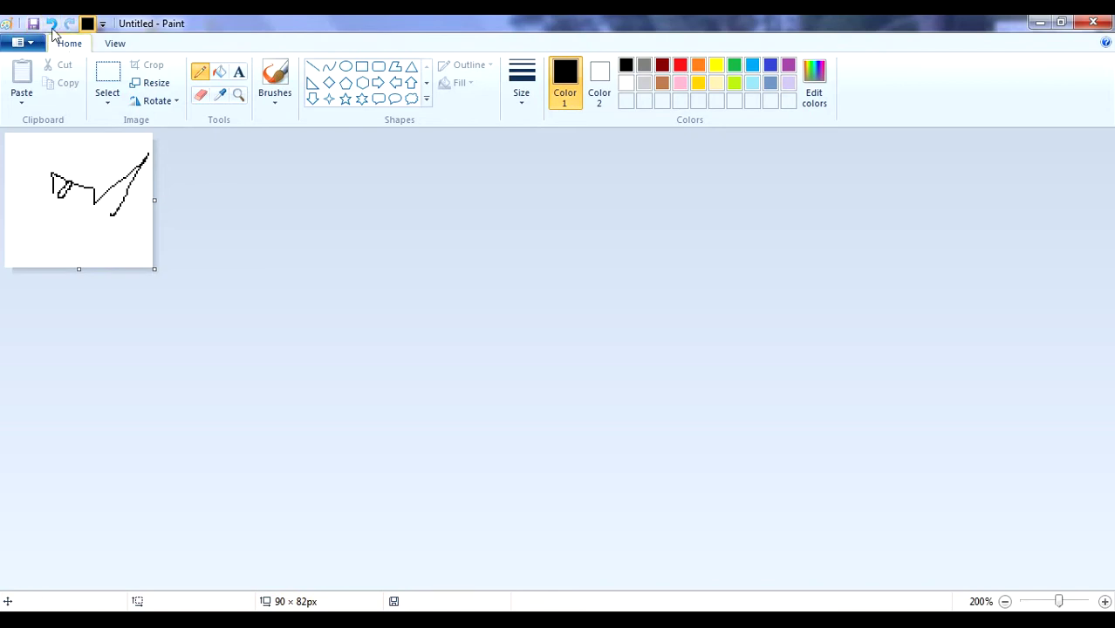
{"action": "left_click", "coordinate": [51, 24]}
{"action": "mouse_move", "coordinate": [81, 212]}
{"action": "left_mouse_down"}
{"action": "mouse_move", "coordinate": [90, 242]}
{"action": "mouse_move", "coordinate": [103, 190]}
{"action": "mouse_move", "coordinate": [117, 222]}
{"action": "left_mouse_up"}
{"action": "left_click_drag", "start_coordinate": [122, 183], "coordinate": [90, 210]}
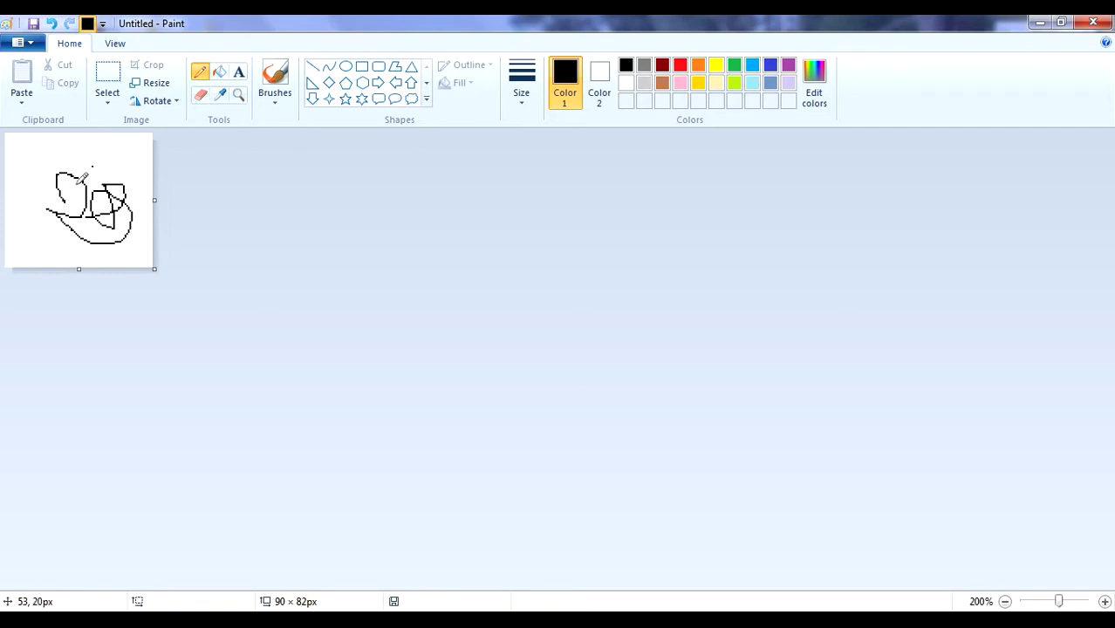
{"action": "left_click", "coordinate": [51, 24]}
{"action": "mouse_move", "coordinate": [84, 200]}
{"action": "left_mouse_down"}
{"action": "mouse_move", "coordinate": [26, 206]}
{"action": "mouse_move", "coordinate": [111, 227]}
{"action": "mouse_move", "coordinate": [75, 168]}
{"action": "mouse_move", "coordinate": [73, 225]}
{"action": "left_mouse_up"}
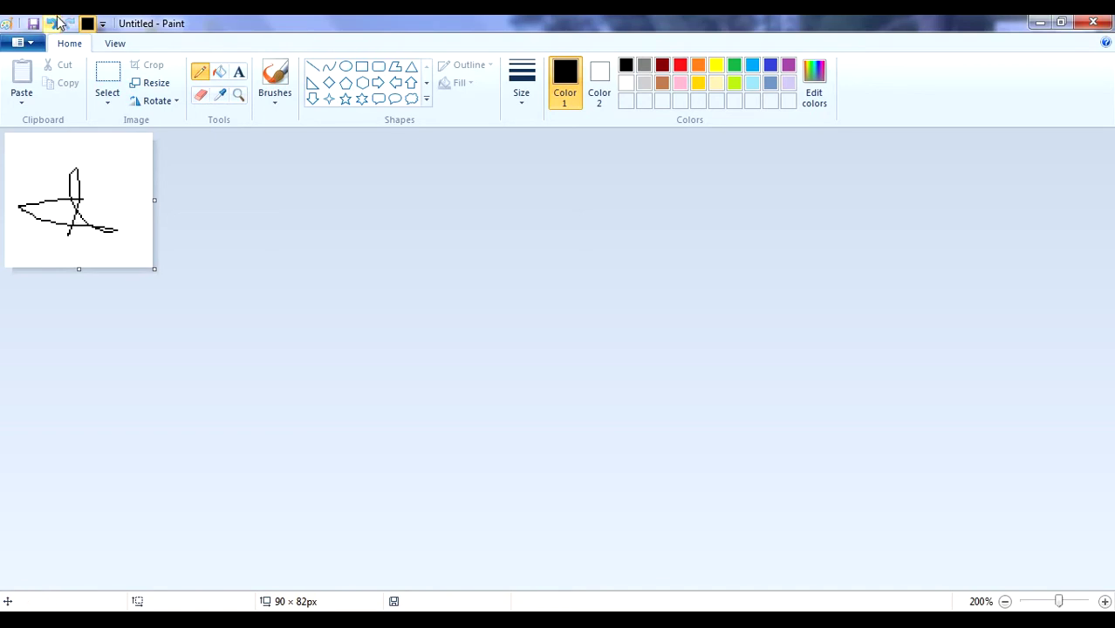
{"action": "left_click", "coordinate": [52, 22]}
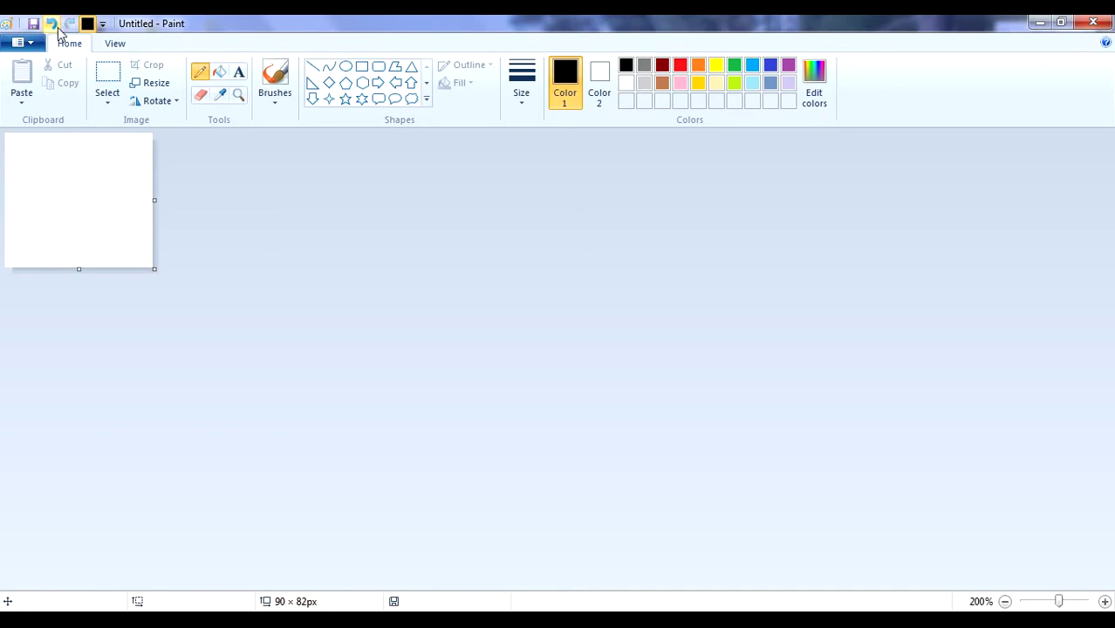
At 400% magnification, sketch angled pencil strokes including a sideways V, undoing each one.
{"action": "left_click", "coordinate": [1104, 601]}
{"action": "left_click", "coordinate": [1104, 601]}
{"action": "left_click_drag", "start_coordinate": [258, 337], "coordinate": [146, 276]}
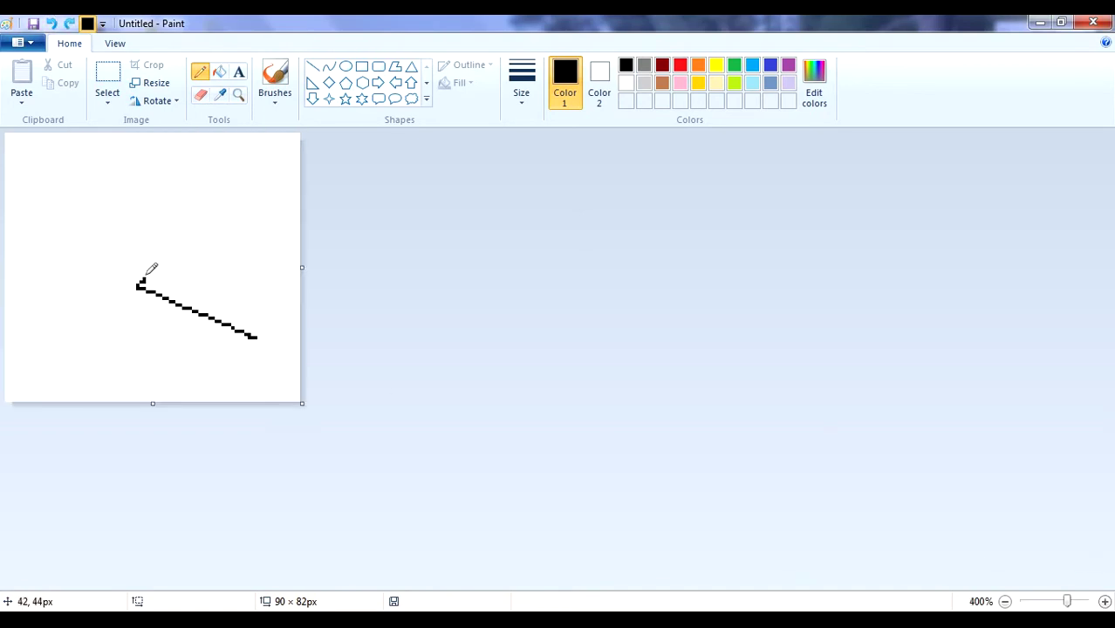
{"action": "left_click", "coordinate": [53, 23]}
{"action": "mouse_move", "coordinate": [198, 183]}
{"action": "left_mouse_down"}
{"action": "mouse_move", "coordinate": [75, 266]}
{"action": "mouse_move", "coordinate": [233, 293]}
{"action": "left_mouse_up"}
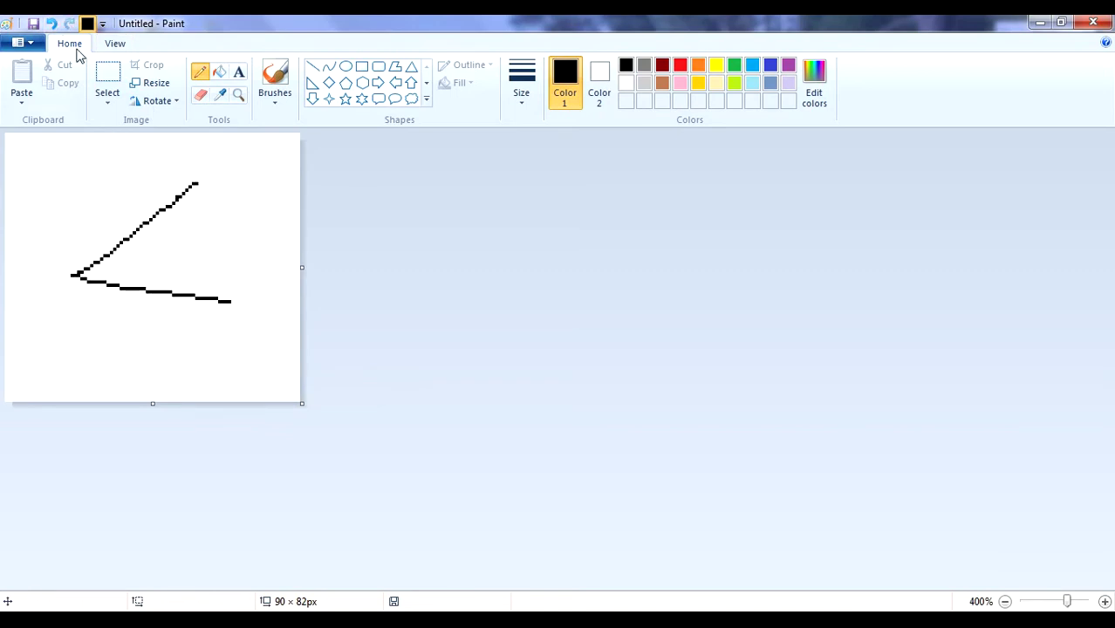
{"action": "left_click", "coordinate": [53, 26]}
Draw two-sided pencil angles from a diagonal and a nearly horizontal line, and undo them.
{"action": "left_click_drag", "start_coordinate": [62, 277], "coordinate": [181, 177]}
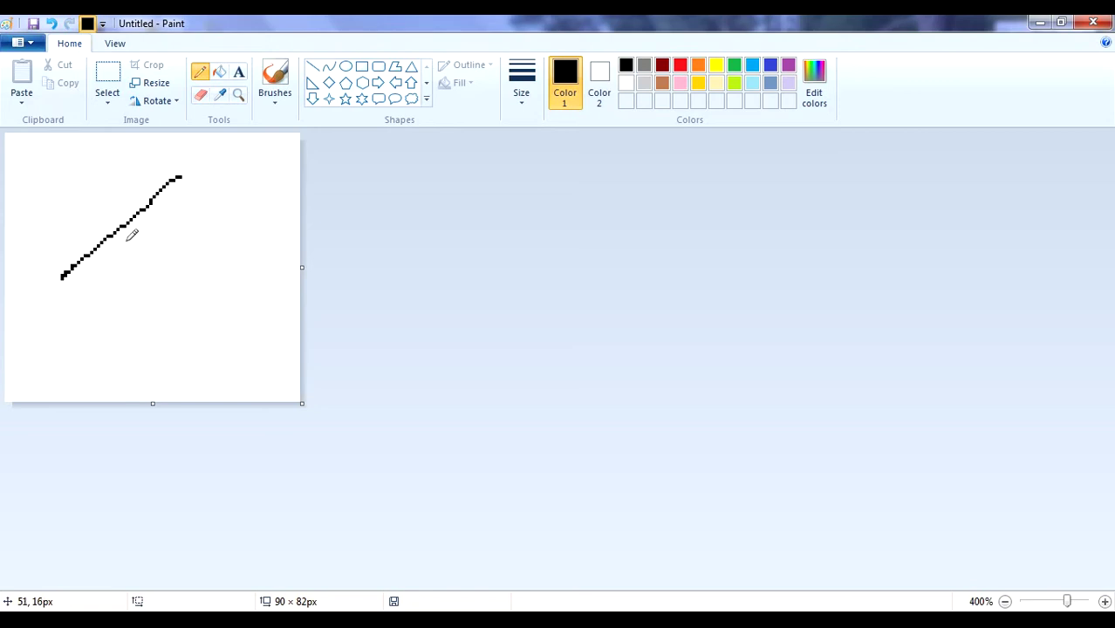
{"action": "left_click_drag", "start_coordinate": [67, 277], "coordinate": [179, 294]}
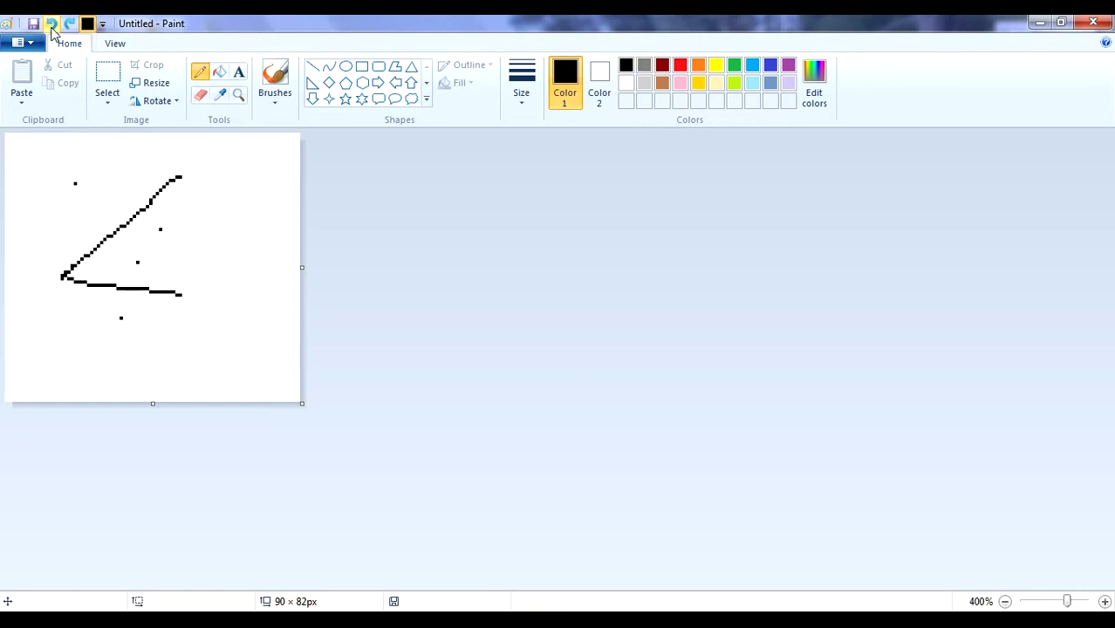
{"action": "left_click", "coordinate": [51, 25]}
{"action": "left_click", "coordinate": [52, 25]}
{"action": "left_click_drag", "start_coordinate": [152, 209], "coordinate": [227, 315]}
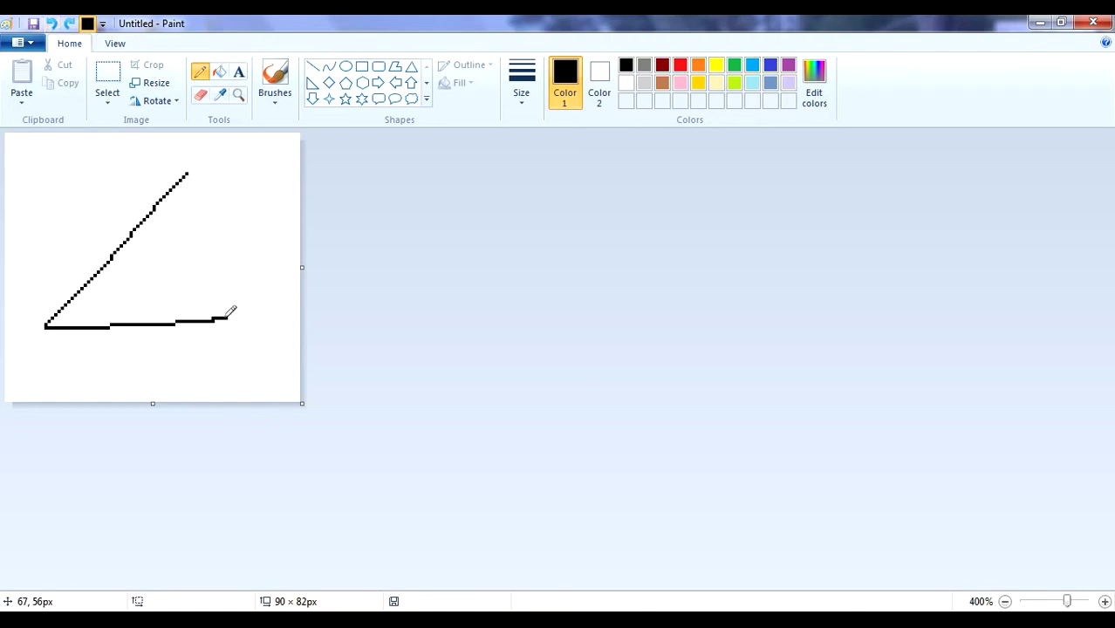
{"action": "left_click", "coordinate": [51, 24]}
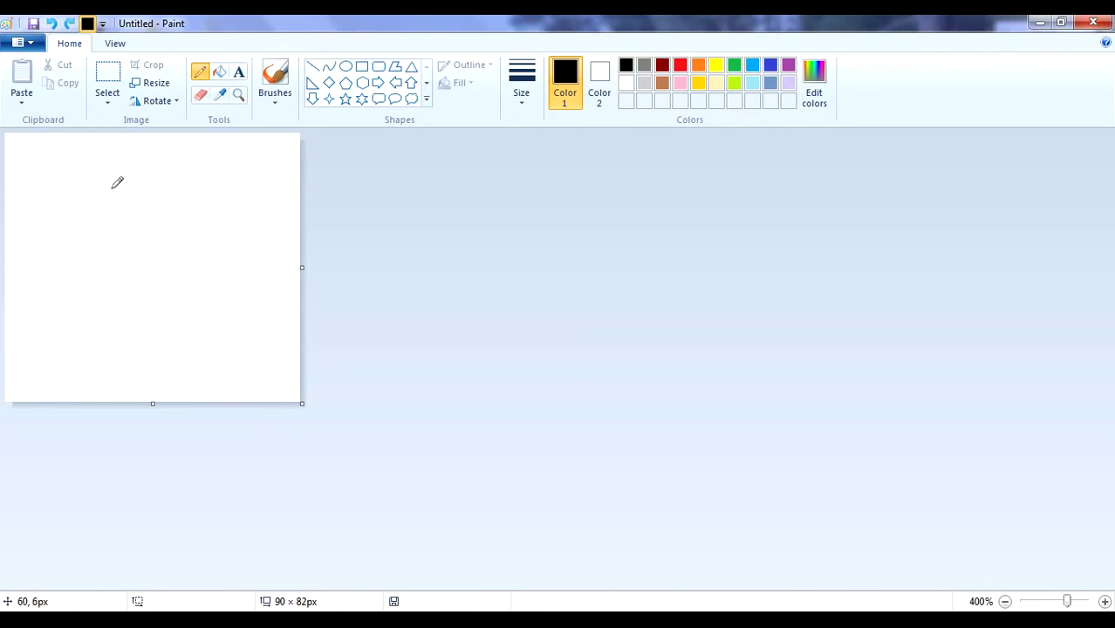
Practise open C-shaped pencil curves on the blank canvas, undoing each attempt.
{"action": "mouse_move", "coordinate": [92, 202]}
{"action": "left_mouse_down"}
{"action": "mouse_move", "coordinate": [37, 289]}
{"action": "mouse_move", "coordinate": [138, 285]}
{"action": "left_mouse_up"}
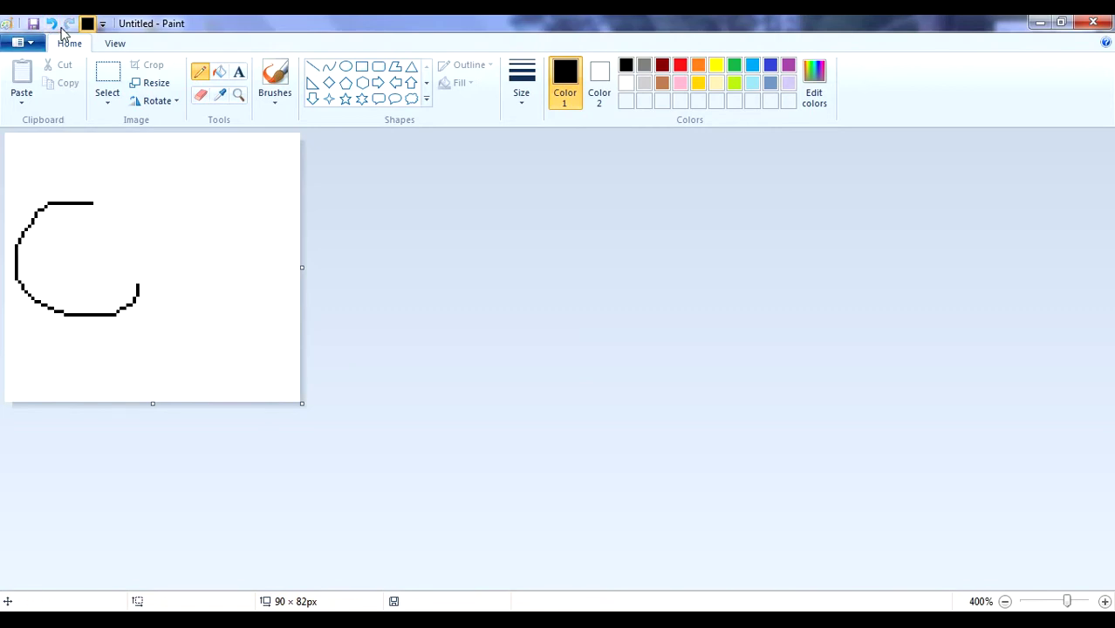
{"action": "left_click", "coordinate": [51, 24]}
{"action": "mouse_move", "coordinate": [187, 250]}
{"action": "left_mouse_down"}
{"action": "mouse_move", "coordinate": [172, 328]}
{"action": "mouse_move", "coordinate": [173, 315]}
{"action": "left_mouse_up"}
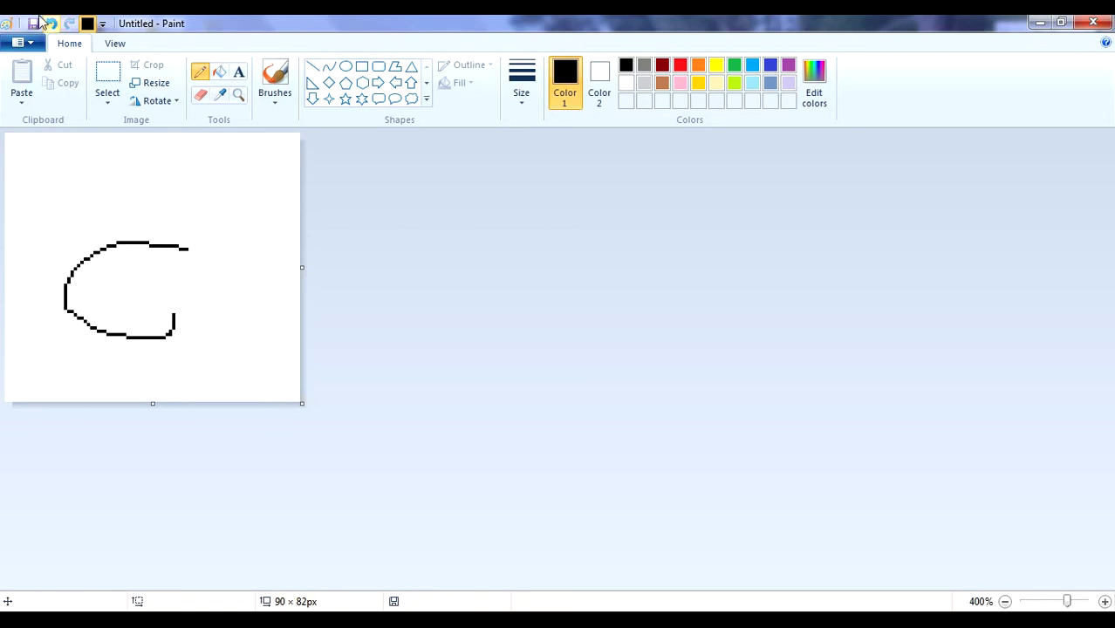
{"action": "left_click", "coordinate": [52, 25]}
{"action": "mouse_move", "coordinate": [102, 304]}
{"action": "left_mouse_down"}
{"action": "mouse_move", "coordinate": [81, 184]}
{"action": "mouse_move", "coordinate": [108, 234]}
{"action": "mouse_move", "coordinate": [154, 258]}
{"action": "mouse_move", "coordinate": [170, 233]}
{"action": "mouse_move", "coordinate": [177, 317]}
{"action": "left_mouse_up"}
{"action": "left_click", "coordinate": [50, 24]}
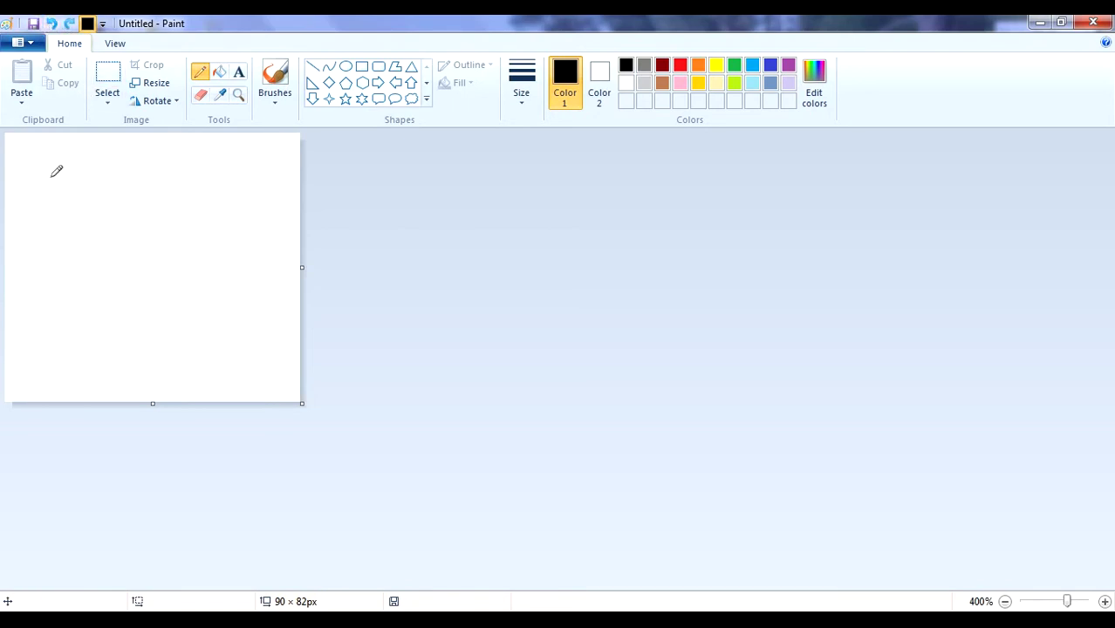
Sketch a rough oval with short diagonal pencil lines beside it, and undo them all.
{"action": "mouse_move", "coordinate": [35, 253]}
{"action": "left_mouse_down"}
{"action": "mouse_move", "coordinate": [40, 150]}
{"action": "mouse_move", "coordinate": [75, 186]}
{"action": "mouse_move", "coordinate": [108, 181]}
{"action": "mouse_move", "coordinate": [88, 185]}
{"action": "left_mouse_up"}
{"action": "left_click", "coordinate": [51, 25]}
{"action": "left_click_drag", "start_coordinate": [137, 275], "coordinate": [232, 228]}
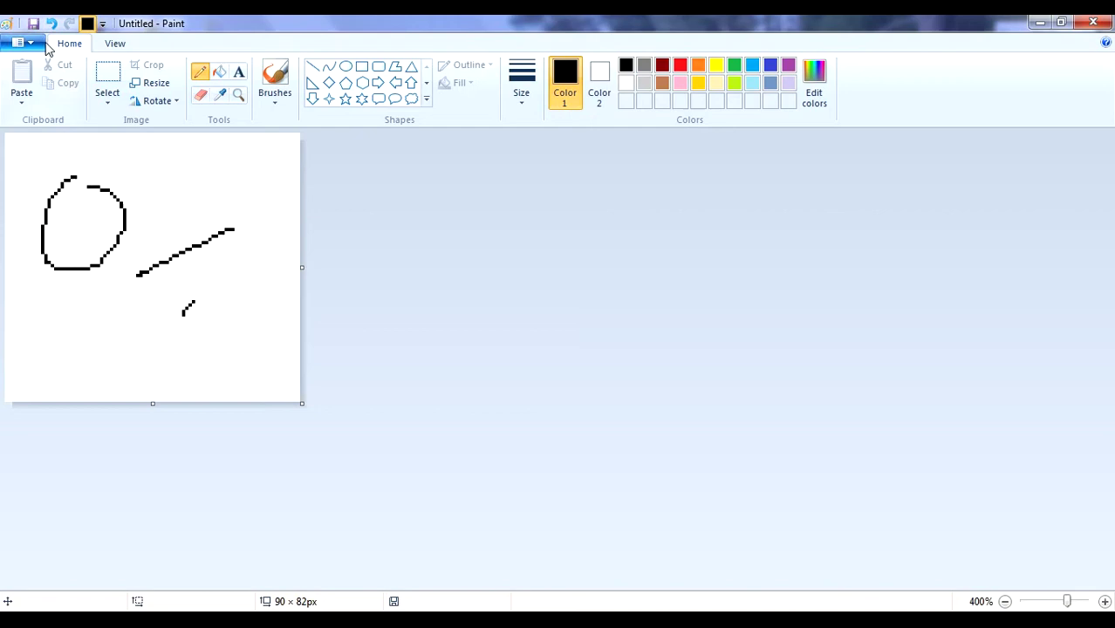
{"action": "left_click", "coordinate": [54, 25]}
{"action": "left_click", "coordinate": [54, 26]}
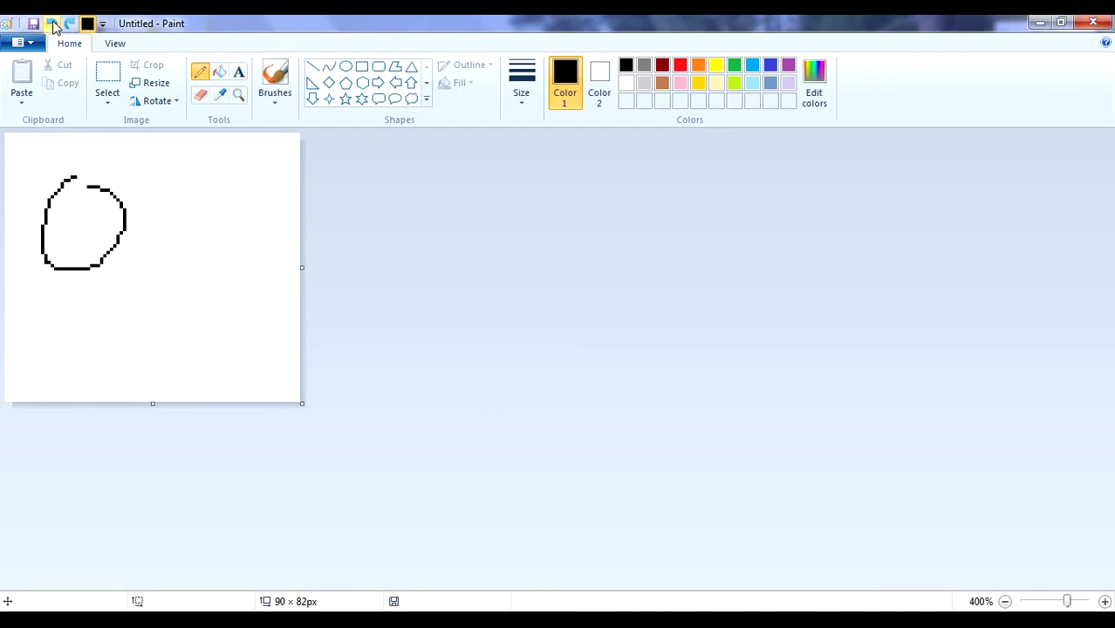
{"action": "left_click", "coordinate": [52, 24]}
Draw narrow peaked pencil strokes near the canvas's upper-left area and undo them.
{"action": "mouse_move", "coordinate": [66, 164]}
{"action": "left_mouse_down"}
{"action": "mouse_move", "coordinate": [37, 299]}
{"action": "mouse_move", "coordinate": [69, 171]}
{"action": "mouse_move", "coordinate": [94, 258]}
{"action": "left_mouse_up"}
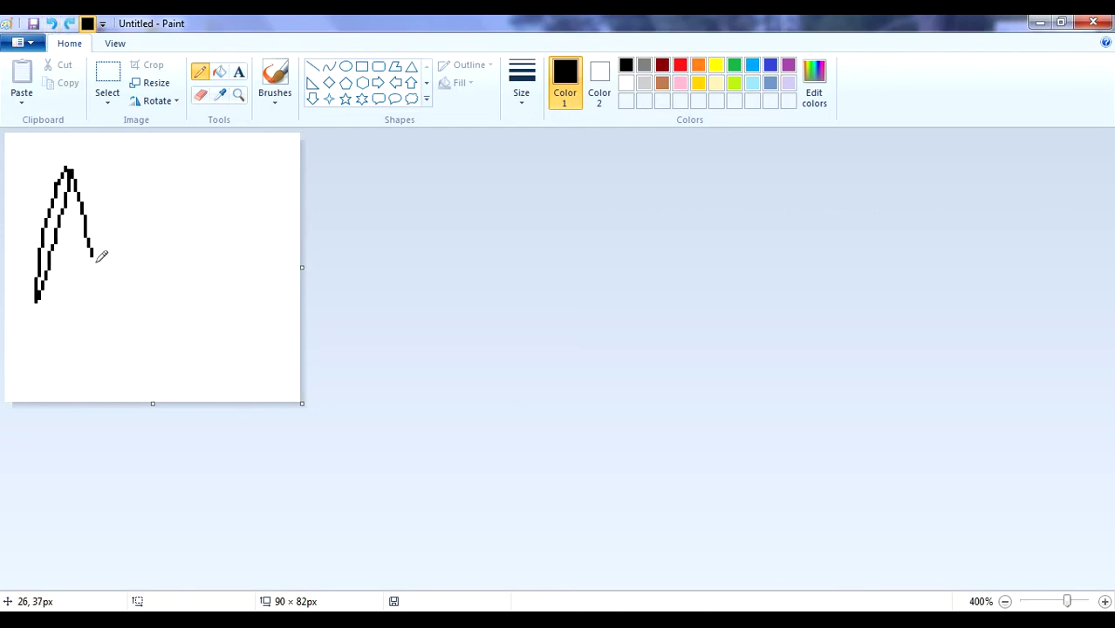
{"action": "left_click_drag", "start_coordinate": [88, 203], "coordinate": [106, 271]}
{"action": "left_click", "coordinate": [51, 26]}
{"action": "left_click", "coordinate": [52, 25]}
{"action": "left_click", "coordinate": [52, 25]}
{"action": "left_click", "coordinate": [70, 24]}
{"action": "mouse_move", "coordinate": [117, 299]}
{"action": "left_mouse_down"}
{"action": "mouse_move", "coordinate": [164, 272]}
{"action": "mouse_move", "coordinate": [131, 262]}
{"action": "left_mouse_up"}
{"action": "left_click", "coordinate": [52, 25]}
Draw chains of overlapping pencil loops across the middle of the canvas, undoing each chain.
{"action": "left_click_drag", "start_coordinate": [103, 189], "coordinate": [129, 199]}
{"action": "mouse_move", "coordinate": [47, 309]}
{"action": "left_mouse_down"}
{"action": "mouse_move", "coordinate": [188, 288]}
{"action": "mouse_move", "coordinate": [196, 257]}
{"action": "left_mouse_up"}
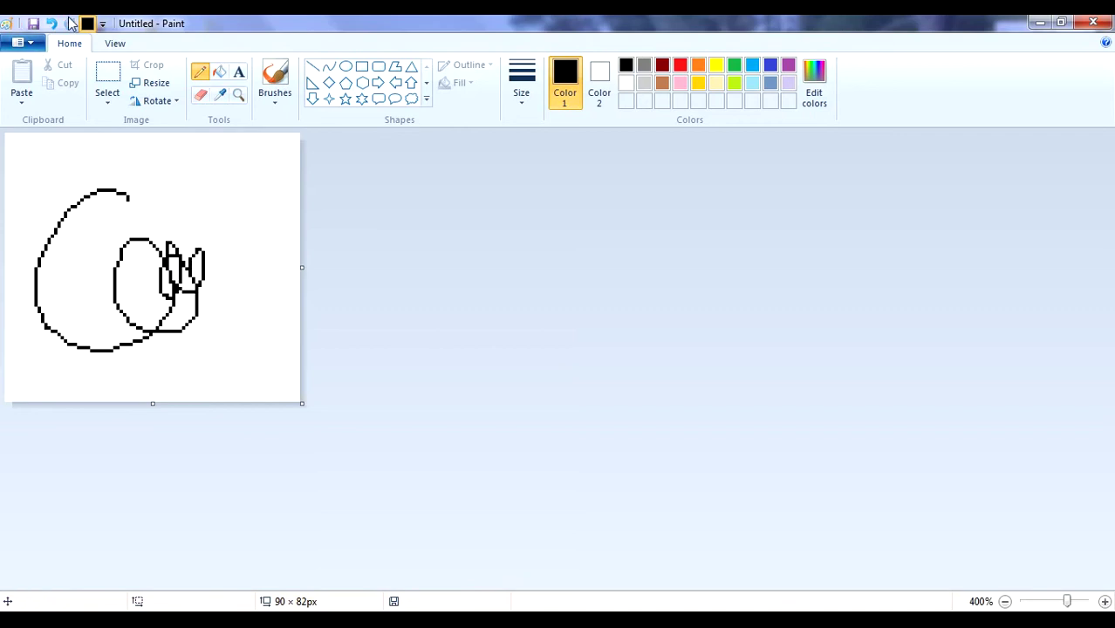
{"action": "left_click", "coordinate": [54, 25]}
{"action": "mouse_move", "coordinate": [112, 199]}
{"action": "left_mouse_down"}
{"action": "mouse_move", "coordinate": [161, 257]}
{"action": "mouse_move", "coordinate": [169, 301]}
{"action": "mouse_move", "coordinate": [227, 344]}
{"action": "left_mouse_up"}
{"action": "left_click_drag", "start_coordinate": [226, 291], "coordinate": [230, 344]}
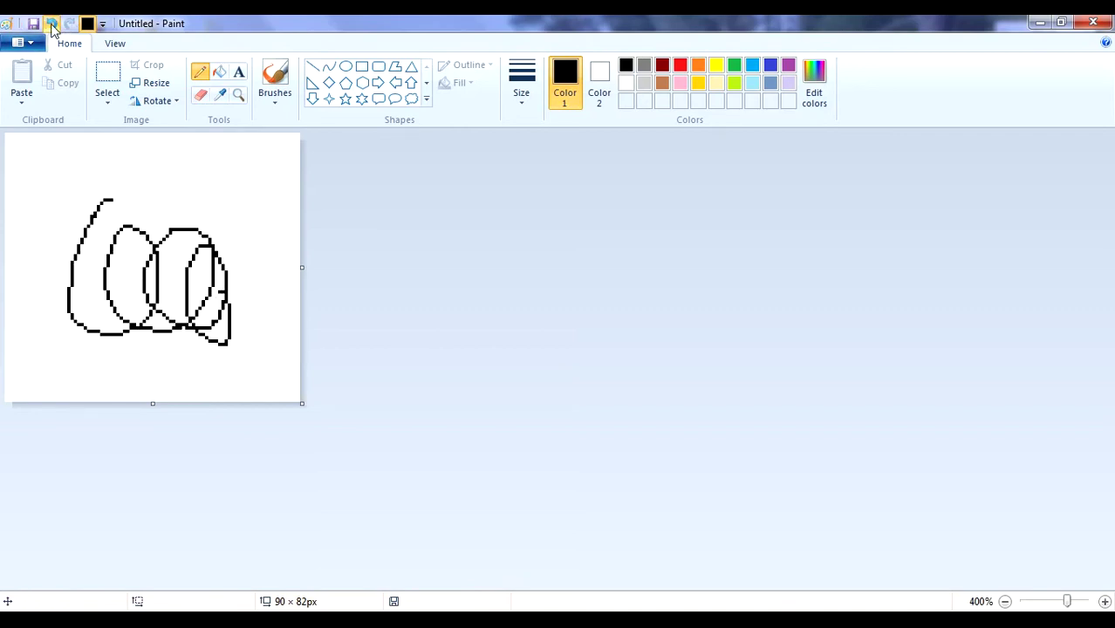
{"action": "left_click", "coordinate": [53, 25]}
Draw a diagonal pencil zigzag across the whole canvas, undo it, and stroke another from the lower-left corner.
{"action": "mouse_move", "coordinate": [5, 157]}
{"action": "left_mouse_down"}
{"action": "mouse_move", "coordinate": [97, 128]}
{"action": "mouse_move", "coordinate": [5, 220]}
{"action": "mouse_move", "coordinate": [169, 140]}
{"action": "mouse_move", "coordinate": [3, 329]}
{"action": "mouse_move", "coordinate": [292, 138]}
{"action": "mouse_move", "coordinate": [297, 146]}
{"action": "mouse_move", "coordinate": [85, 402]}
{"action": "mouse_move", "coordinate": [366, 231]}
{"action": "mouse_move", "coordinate": [214, 418]}
{"action": "mouse_move", "coordinate": [313, 338]}
{"action": "left_mouse_up"}
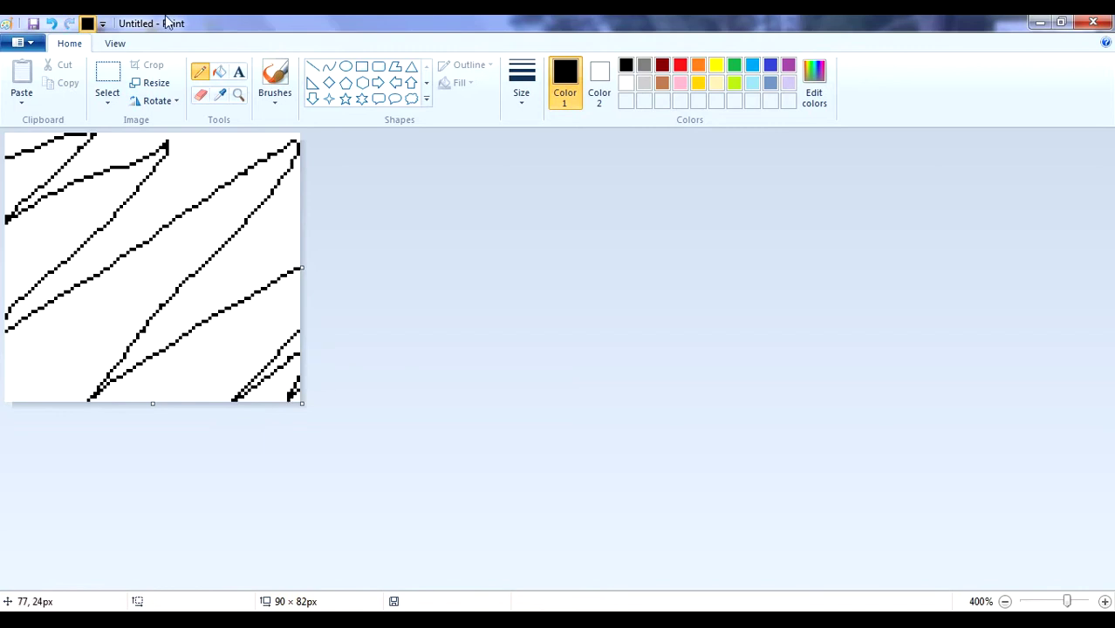
{"action": "left_click", "coordinate": [51, 24]}
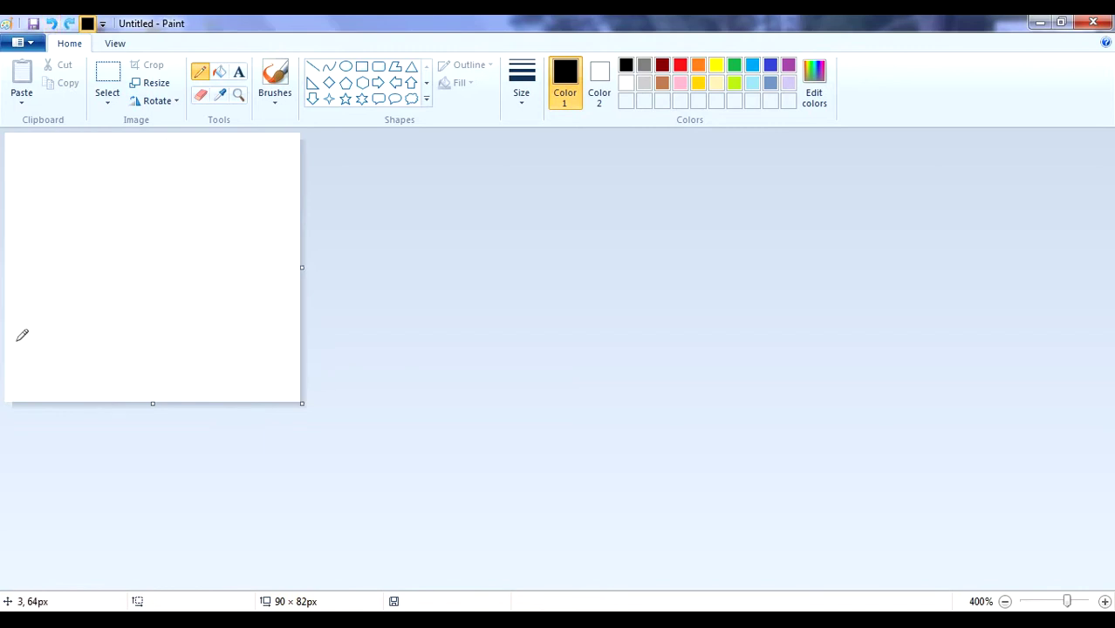
{"action": "mouse_move", "coordinate": [10, 356]}
{"action": "left_mouse_down"}
{"action": "mouse_move", "coordinate": [89, 402]}
{"action": "mouse_move", "coordinate": [37, 297]}
{"action": "mouse_move", "coordinate": [320, 399]}
{"action": "mouse_move", "coordinate": [19, 129]}
{"action": "mouse_move", "coordinate": [364, 279]}
{"action": "mouse_move", "coordinate": [187, 120]}
{"action": "mouse_move", "coordinate": [211, 110]}
{"action": "left_mouse_up"}
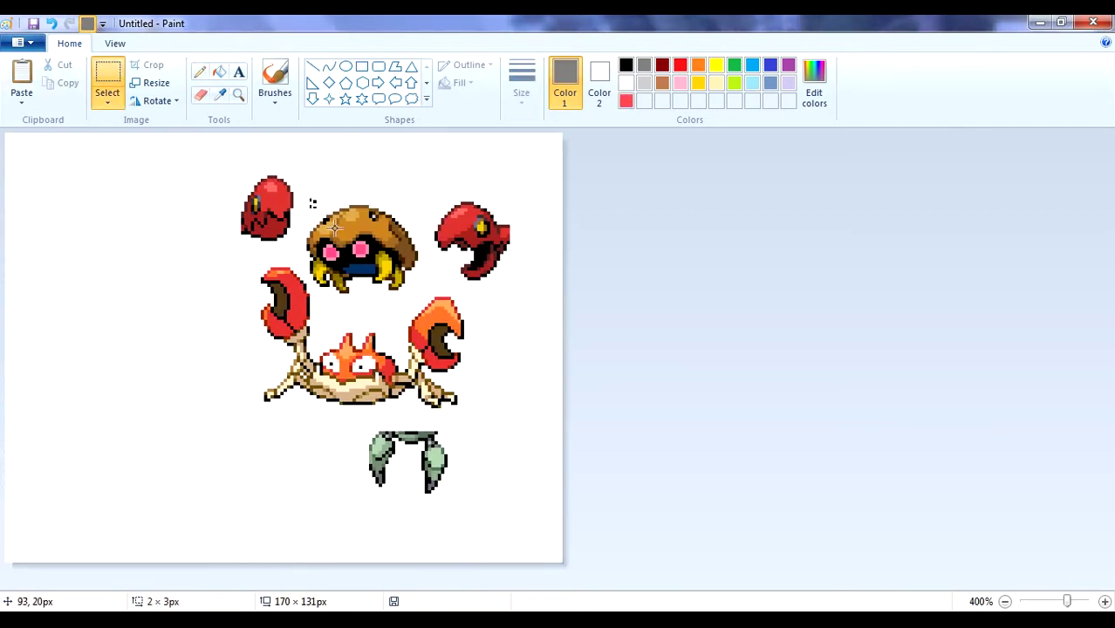
Move the brown-shelled sprite from between the two red heads to the empty lower-left area of the canvas.
{"action": "left_click_drag", "start_coordinate": [306, 194], "coordinate": [423, 289]}
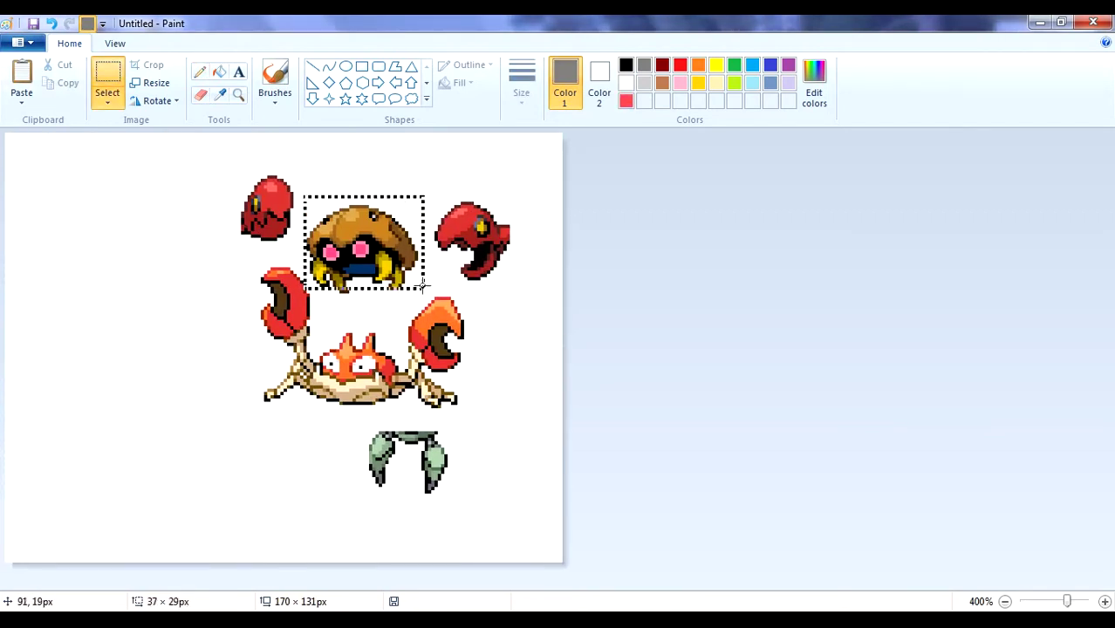
{"action": "left_click_drag", "start_coordinate": [365, 241], "coordinate": [146, 391]}
{"action": "left_click_drag", "start_coordinate": [264, 265], "coordinate": [290, 294]}
Fill the right-hand shading of the moved sprite's shell with dark red sampled from the left red head's jaw.
{"action": "left_click", "coordinate": [1104, 602]}
{"action": "left_click_drag", "start_coordinate": [1108, 419], "coordinate": [1108, 478]}
{"action": "left_click", "coordinate": [220, 95]}
{"action": "left_click", "coordinate": [338, 177]}
{"action": "left_click", "coordinate": [220, 71]}
{"action": "left_click", "coordinate": [228, 379]}
Fill the shell's main brown areas with the brighter red sampled from the left red head.
{"action": "left_click", "coordinate": [1105, 602]}
{"action": "left_click", "coordinate": [220, 96]}
{"action": "left_click", "coordinate": [412, 146]}
{"action": "left_click", "coordinate": [216, 412]}
{"action": "left_click", "coordinate": [164, 412]}
{"action": "key", "text": "ctrl+z"}
{"action": "left_click", "coordinate": [154, 426]}
Fill the shell's light brown highlights with light red sampled from the top of the left red head.
{"action": "left_click", "coordinate": [220, 95]}
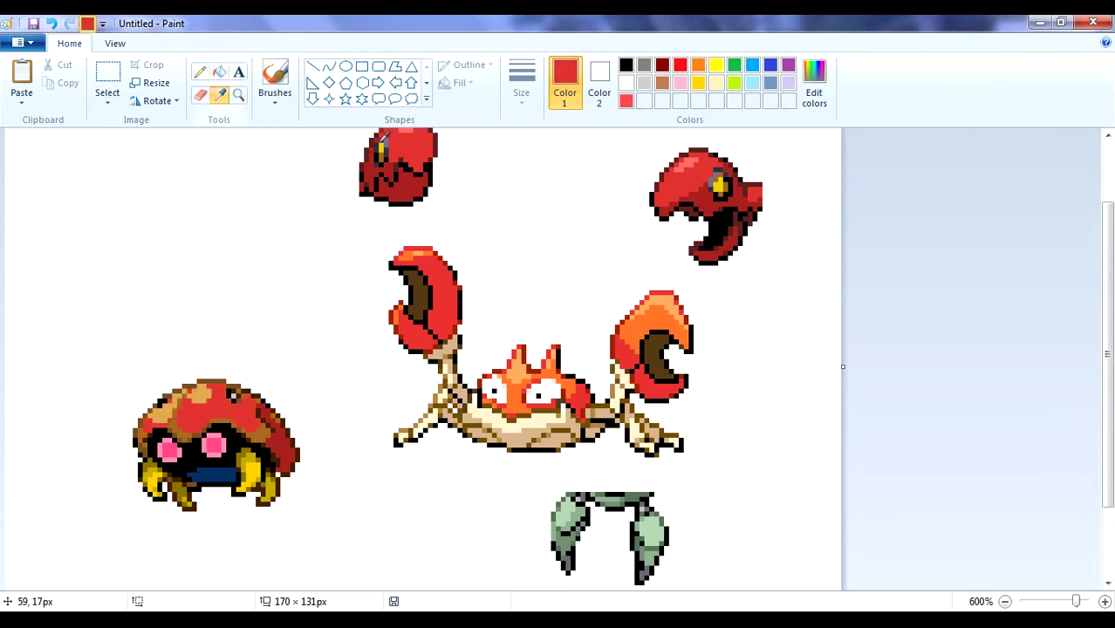
{"action": "left_click", "coordinate": [401, 131]}
{"action": "left_click", "coordinate": [202, 394]}
{"action": "left_click", "coordinate": [163, 410]}
Fill the shell's right shadow with maroon and its brown lower bands with dark red, both sampled from the left head.
{"action": "left_click", "coordinate": [220, 95]}
{"action": "left_click", "coordinate": [394, 174]}
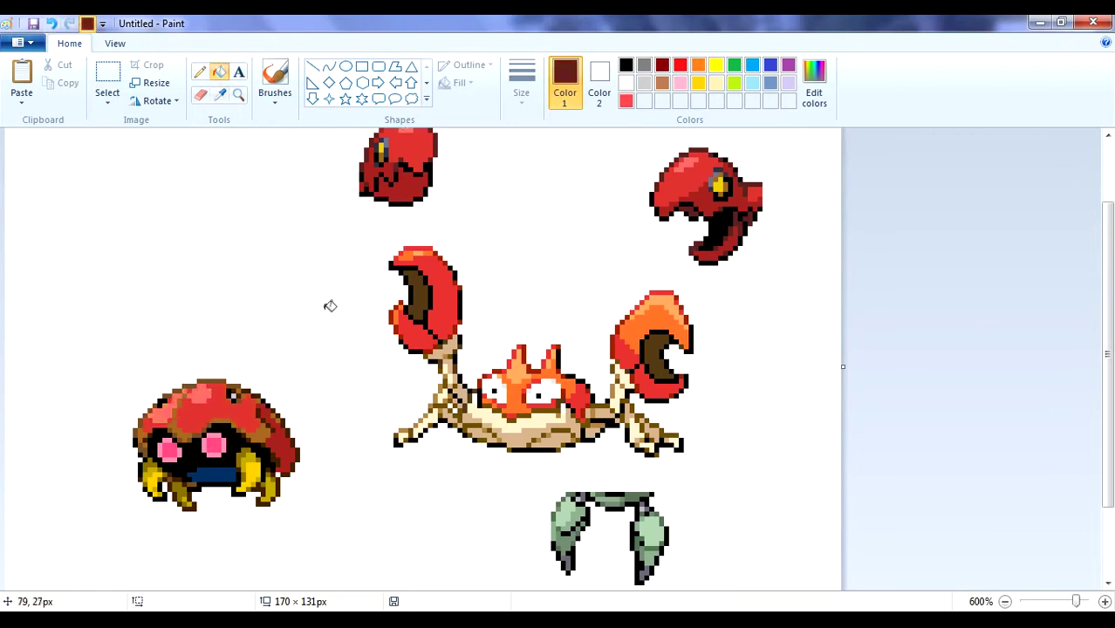
{"action": "left_click", "coordinate": [281, 442]}
{"action": "left_click", "coordinate": [220, 95]}
{"action": "left_click", "coordinate": [403, 187]}
{"action": "left_click", "coordinate": [247, 425]}
{"action": "left_click", "coordinate": [189, 431]}
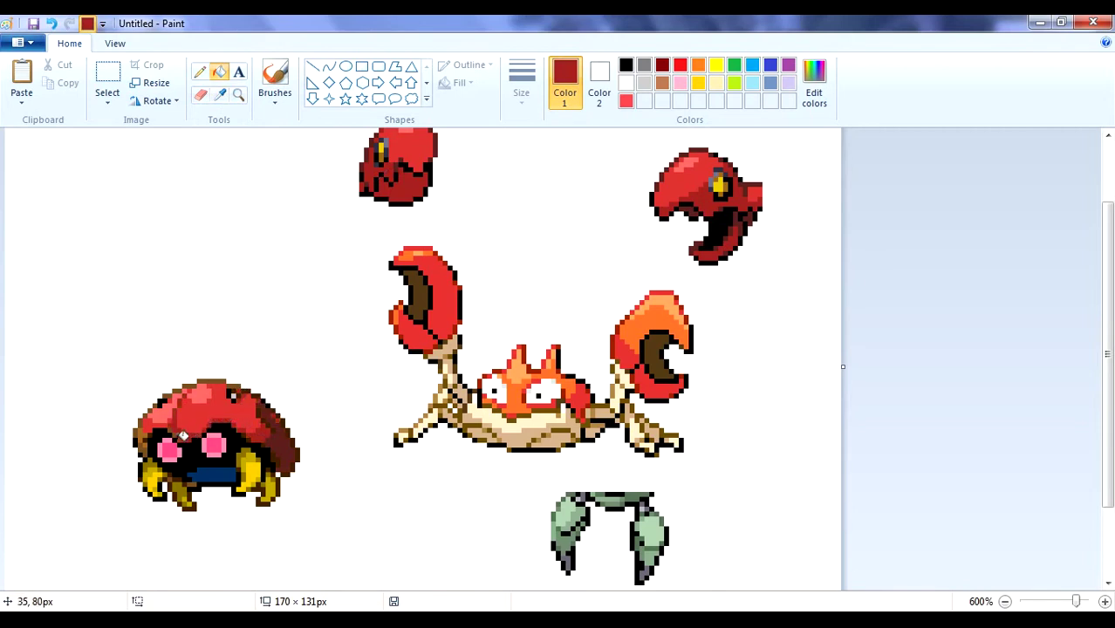
Recolour the brown outline segments along the top of the shell with the dark red.
{"action": "left_click", "coordinate": [181, 387]}
{"action": "left_click", "coordinate": [206, 381]}
{"action": "left_click", "coordinate": [243, 382]}
{"action": "key", "text": "ctrl+z"}
{"action": "left_click", "coordinate": [244, 386]}
Clean up the leftover dark pixels in the shell's highlights and upper edge using reds sampled from the shell.
{"action": "left_click", "coordinate": [220, 95]}
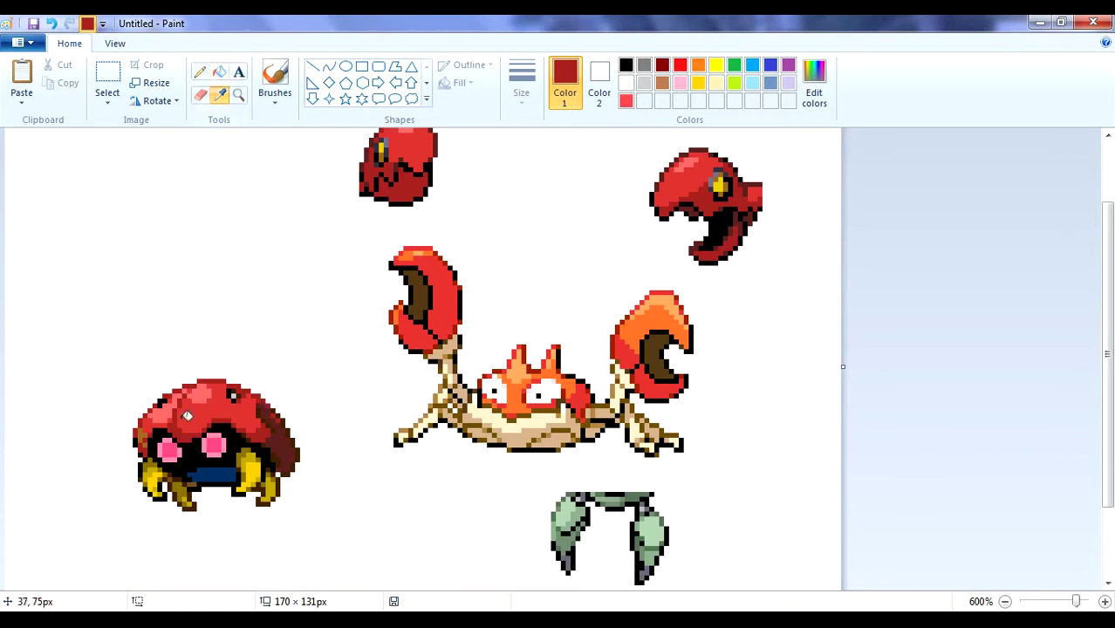
{"action": "left_click", "coordinate": [186, 416]}
{"action": "left_click", "coordinate": [220, 95]}
{"action": "left_click", "coordinate": [164, 398]}
{"action": "left_click", "coordinate": [223, 91]}
{"action": "left_click", "coordinate": [167, 412]}
{"action": "left_click_drag", "start_coordinate": [161, 404], "coordinate": [170, 399]}
{"action": "left_click", "coordinate": [221, 95]}
{"action": "left_click", "coordinate": [243, 386]}
Mix a custom dark red and fill the shell's right-hand shadow with it.
{"action": "left_click", "coordinate": [814, 84]}
{"action": "left_click", "coordinate": [406, 431]}
{"action": "left_click", "coordinate": [219, 72]}
{"action": "left_click", "coordinate": [286, 453]}
{"action": "left_click", "coordinate": [814, 84]}
{"action": "left_click", "coordinate": [407, 430]}
{"action": "left_click", "coordinate": [814, 85]}
{"action": "left_click", "coordinate": [406, 430]}
{"action": "left_click", "coordinate": [285, 443]}
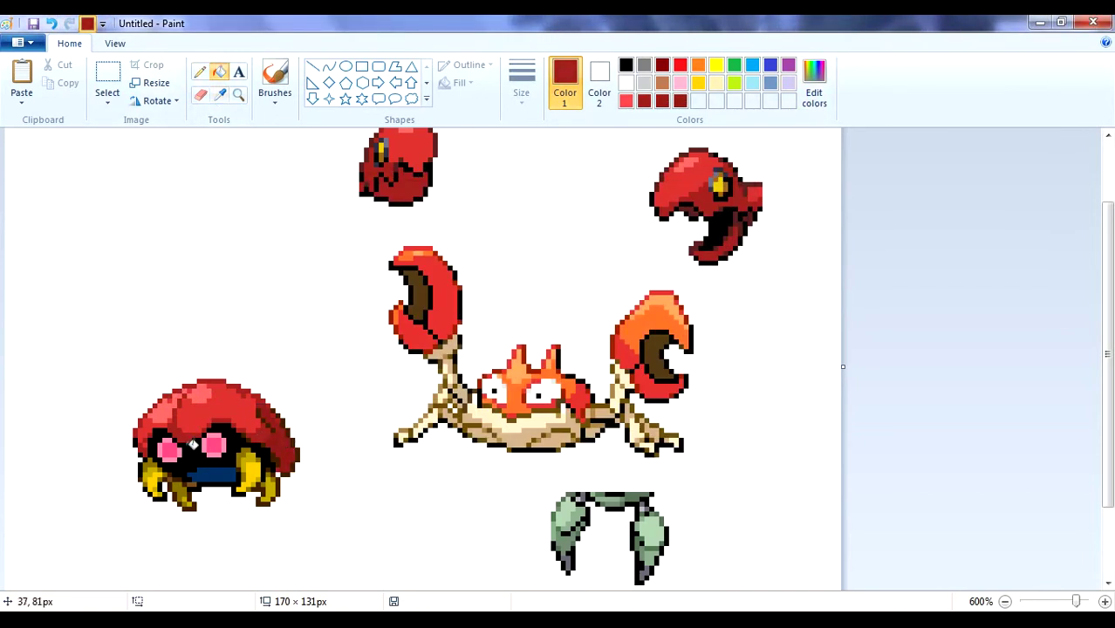
Try filling the sprite's black face and pink eyes with the custom dark red, and undo the fills.
{"action": "left_click", "coordinate": [188, 445]}
{"action": "left_click", "coordinate": [214, 446]}
{"action": "left_click", "coordinate": [207, 451]}
{"action": "left_click", "coordinate": [172, 452]}
{"action": "left_click", "coordinate": [161, 446]}
{"action": "left_click", "coordinate": [55, 24]}
{"action": "left_click", "coordinate": [55, 25]}
{"action": "left_click", "coordinate": [55, 24]}
{"action": "left_click", "coordinate": [55, 25]}
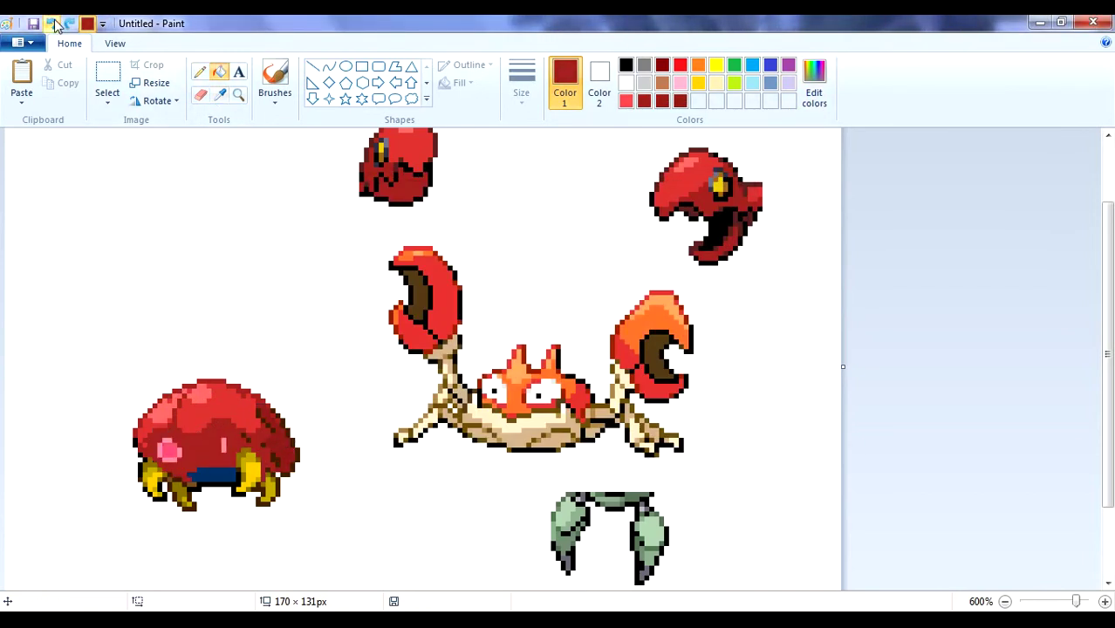
{"action": "left_click", "coordinate": [55, 24]}
{"action": "left_click", "coordinate": [55, 24]}
Try filling the sprite's black face with red sampled from the orange crab, and undo it.
{"action": "left_click", "coordinate": [221, 95]}
{"action": "left_click", "coordinate": [512, 411]}
{"action": "left_click", "coordinate": [195, 446]}
{"action": "left_click", "coordinate": [53, 24]}
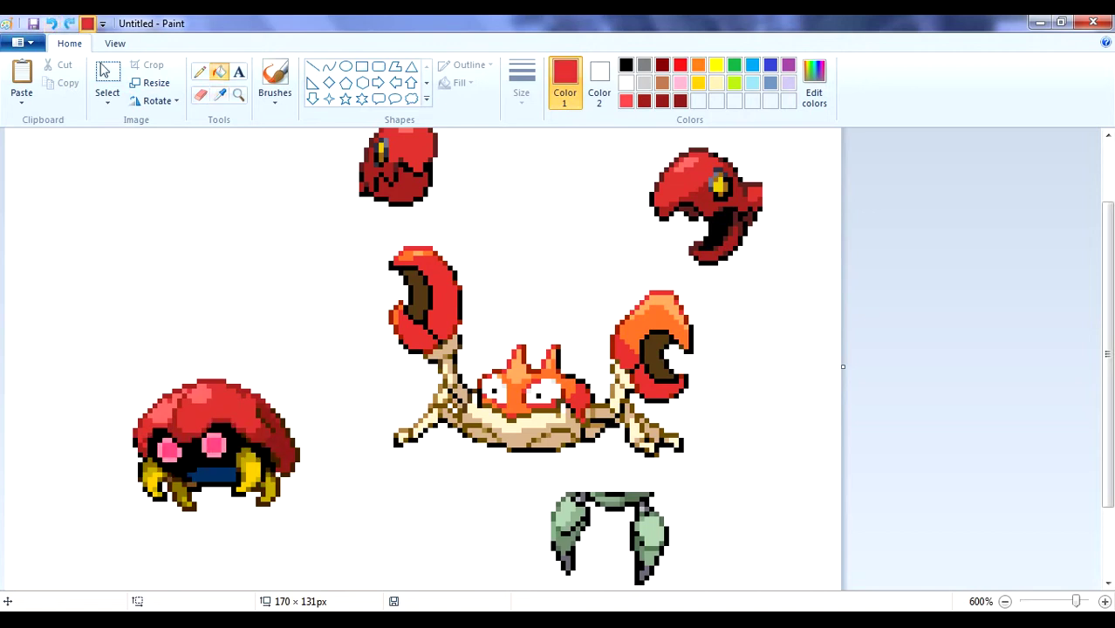
Fill the sprite's black face with orange and its blue mouth strip with red, both sampled from the orange crab.
{"action": "left_click", "coordinate": [221, 95]}
{"action": "left_click", "coordinate": [518, 402]}
{"action": "left_click", "coordinate": [197, 446]}
{"action": "left_click", "coordinate": [221, 95]}
{"action": "left_click", "coordinate": [533, 405]}
{"action": "left_click", "coordinate": [213, 475]}
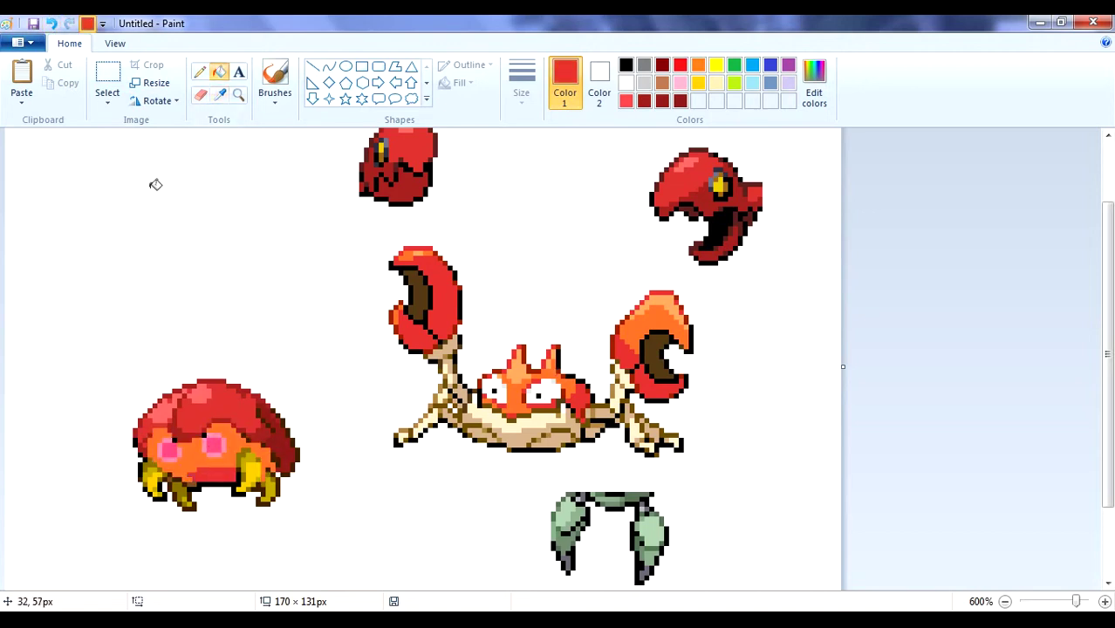
Cover both pink eyes with the orange sampled from the sprite's face.
{"action": "left_click", "coordinate": [221, 95]}
{"action": "left_click", "coordinate": [184, 439]}
{"action": "left_click", "coordinate": [168, 450]}
{"action": "left_click", "coordinate": [161, 447]}
{"action": "left_click", "coordinate": [213, 445]}
Fill the sprite's yellow claws and front leg with cream sampled from the orange crab's belly.
{"action": "left_click", "coordinate": [219, 93]}
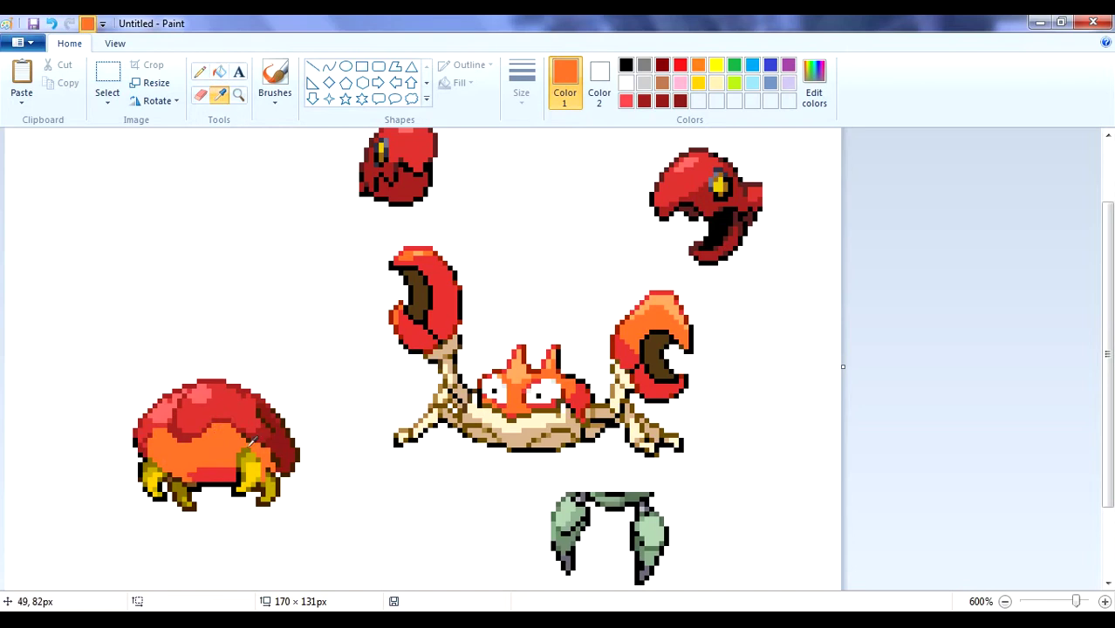
{"action": "left_click", "coordinate": [490, 420]}
{"action": "left_click", "coordinate": [250, 475]}
{"action": "left_click", "coordinate": [155, 485]}
{"action": "left_click", "coordinate": [186, 500]}
Fill the shaded parts of the sprite's claws and legs with tan sampled from the crab's belly, undoing a stray fill.
{"action": "left_click", "coordinate": [221, 96]}
{"action": "left_click", "coordinate": [519, 438]}
{"action": "left_click", "coordinate": [157, 477]}
{"action": "left_click", "coordinate": [179, 491]}
{"action": "left_click", "coordinate": [51, 24]}
{"action": "left_click", "coordinate": [254, 456]}
{"action": "left_click", "coordinate": [272, 490]}
Recolour the shading and outlines of the sprite's claws and legs with browns sampled from the orange crab's belly.
{"action": "left_click", "coordinate": [219, 93]}
{"action": "left_click", "coordinate": [1104, 601]}
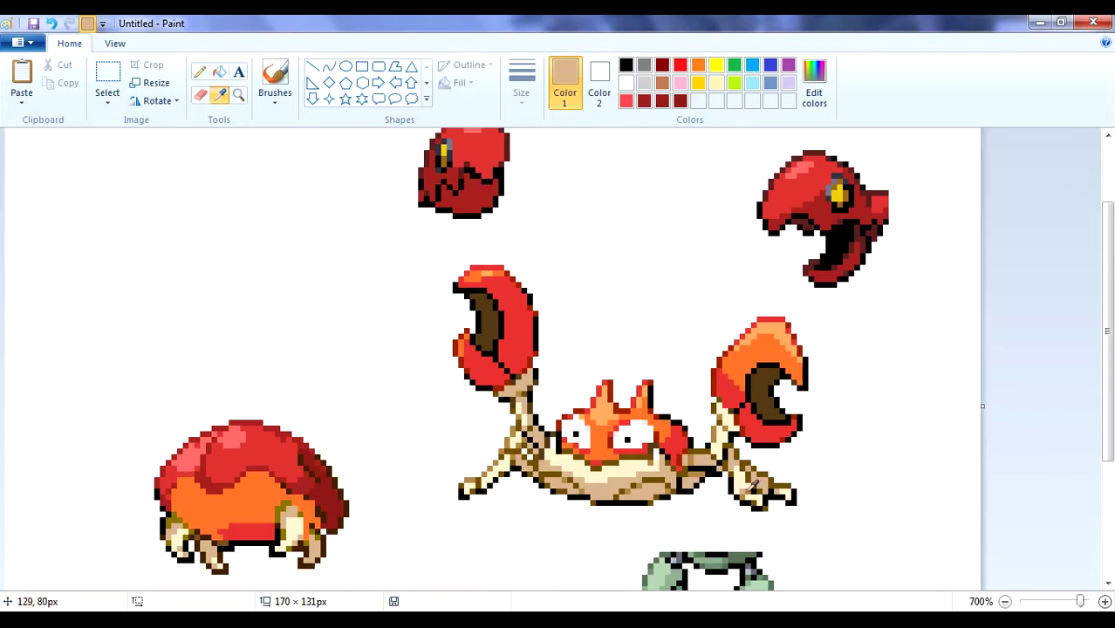
{"action": "left_click", "coordinate": [302, 529]}
{"action": "left_click", "coordinate": [279, 506]}
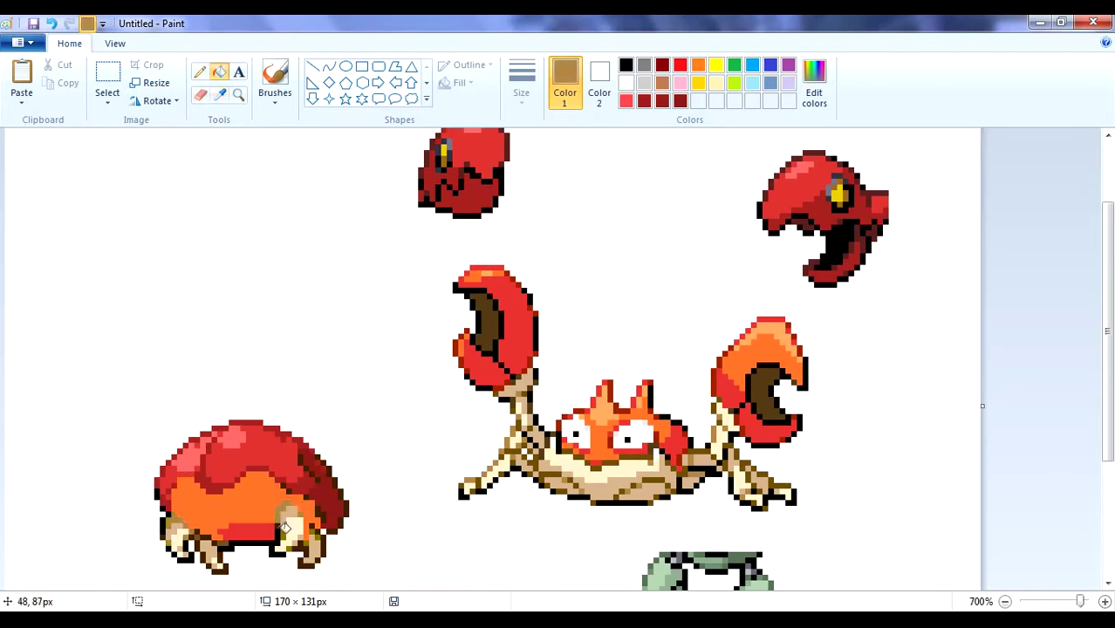
{"action": "left_click", "coordinate": [220, 95]}
{"action": "left_click", "coordinate": [653, 478]}
{"action": "left_click", "coordinate": [218, 541]}
{"action": "left_click", "coordinate": [221, 96]}
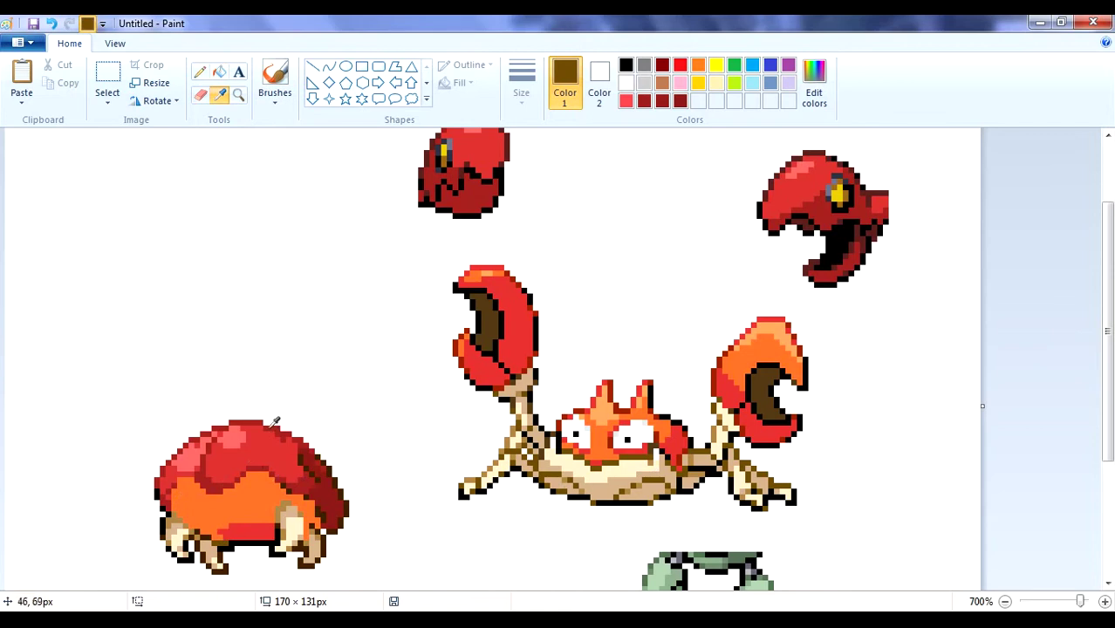
Copy the sprite's front leg to an empty canvas area and clear the surrounding orange and stray pixels with white.
{"action": "scroll", "coordinate": [301, 352], "scroll_direction": "down", "scroll_amount": 1}
{"action": "scroll", "coordinate": [281, 171], "scroll_direction": "up", "scroll_amount": 1}
{"action": "scroll", "coordinate": [278, 167], "scroll_direction": "down", "scroll_amount": 1}
{"action": "left_click", "coordinate": [108, 77]}
{"action": "left_click_drag", "start_coordinate": [304, 473], "coordinate": [263, 413]}
{"action": "key", "text": "ctrl+c"}
{"action": "key", "text": "ctrl+v"}
{"action": "left_click_drag", "start_coordinate": [27, 158], "coordinate": [94, 201]}
{"action": "left_click", "coordinate": [626, 83]}
{"action": "left_click", "coordinate": [220, 72]}
{"action": "left_click", "coordinate": [109, 179]}
{"action": "left_click", "coordinate": [80, 187]}
{"action": "left_click", "coordinate": [79, 206]}
{"action": "left_click", "coordinate": [198, 73]}
{"action": "left_click", "coordinate": [77, 216]}
{"action": "left_click", "coordinate": [108, 73]}
Place the cleaned leg copy at the sprite's underside and paste a second copy of it beside the sprite.
{"action": "mouse_move", "coordinate": [46, 164]}
{"action": "left_mouse_down"}
{"action": "mouse_move", "coordinate": [262, 467]}
{"action": "mouse_move", "coordinate": [259, 450]}
{"action": "left_mouse_up"}
{"action": "right_click", "coordinate": [259, 450]}
{"action": "left_click", "coordinate": [297, 291]}
{"action": "left_click", "coordinate": [22, 74]}
{"action": "left_click_drag", "start_coordinate": [40, 174], "coordinate": [84, 289]}
Flip the second leg copy and fit the extra legs onto the front of the sprite's underside, repositioning the sprite as needed.
{"action": "left_click_drag", "start_coordinate": [150, 315], "coordinate": [396, 515]}
{"action": "left_click_drag", "start_coordinate": [225, 387], "coordinate": [236, 301]}
{"action": "left_click_drag", "start_coordinate": [125, 339], "coordinate": [52, 224]}
{"action": "left_click", "coordinate": [157, 100]}
{"action": "left_click", "coordinate": [170, 194]}
{"action": "left_click_drag", "start_coordinate": [319, 399], "coordinate": [375, 435]}
{"action": "left_click_drag", "start_coordinate": [313, 386], "coordinate": [269, 363]}
{"action": "left_click_drag", "start_coordinate": [23, 225], "coordinate": [114, 327]}
{"action": "left_click_drag", "start_coordinate": [84, 288], "coordinate": [261, 448]}
{"action": "left_click_drag", "start_coordinate": [71, 150], "coordinate": [364, 404]}
{"action": "left_click_drag", "start_coordinate": [301, 353], "coordinate": [353, 450]}
{"action": "left_click_drag", "start_coordinate": [392, 520], "coordinate": [154, 302]}
Extend the shell's lower front edge in sampled dark red and fill the orange patch above it with the shell's red.
{"action": "left_click", "coordinate": [219, 95]}
{"action": "left_click", "coordinate": [244, 382]}
{"action": "mouse_move", "coordinate": [223, 388]}
{"action": "left_mouse_down"}
{"action": "mouse_move", "coordinate": [214, 407]}
{"action": "mouse_move", "coordinate": [189, 406]}
{"action": "left_mouse_up"}
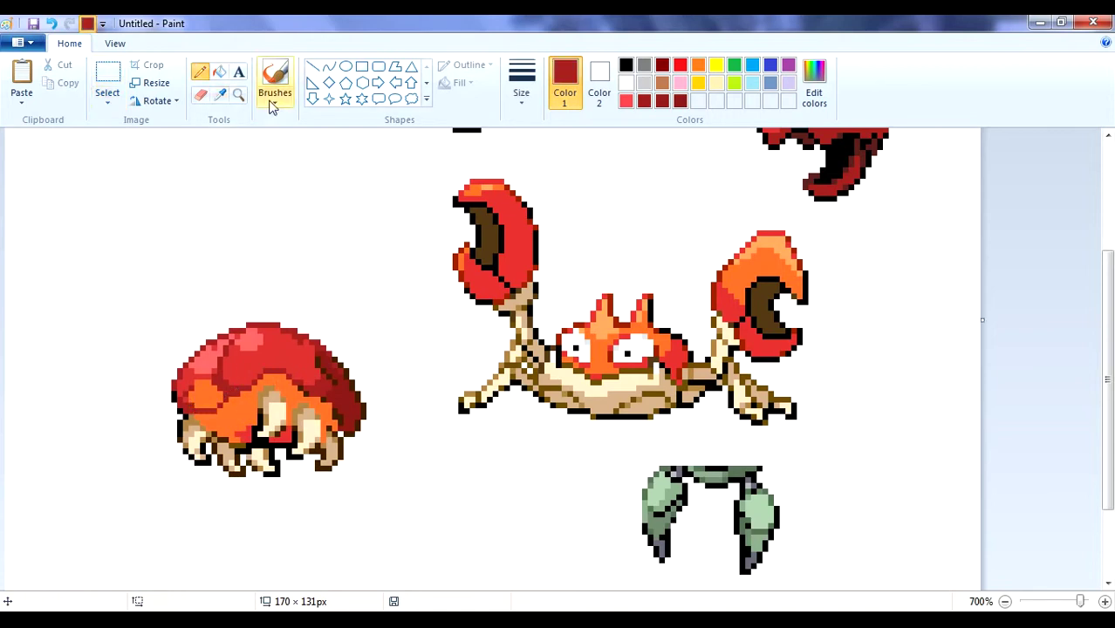
{"action": "left_click", "coordinate": [220, 96]}
{"action": "left_click", "coordinate": [187, 389]}
{"action": "left_click", "coordinate": [218, 75]}
{"action": "left_click", "coordinate": [205, 396]}
{"action": "left_click", "coordinate": [206, 72]}
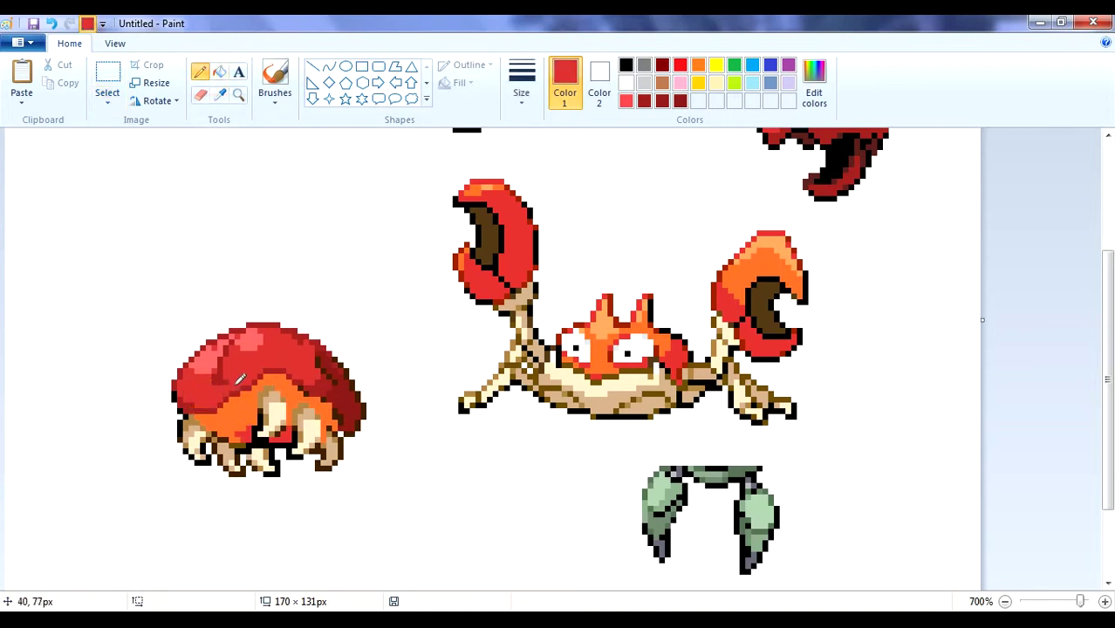
Join the shell's two highlights using the pink sampled from the shell.
{"action": "left_click", "coordinate": [220, 95]}
{"action": "left_click", "coordinate": [214, 356]}
{"action": "mouse_move", "coordinate": [225, 352]}
{"action": "left_mouse_down"}
{"action": "mouse_move", "coordinate": [237, 341]}
{"action": "mouse_move", "coordinate": [180, 326]}
{"action": "left_mouse_up"}
Sketch a dark red eye stalk outline rising from the front of the shell, undoing stray strokes.
{"action": "left_click", "coordinate": [220, 95]}
{"action": "left_click", "coordinate": [206, 338]}
{"action": "left_click", "coordinate": [190, 346]}
{"action": "left_click", "coordinate": [52, 25]}
{"action": "left_click", "coordinate": [54, 27]}
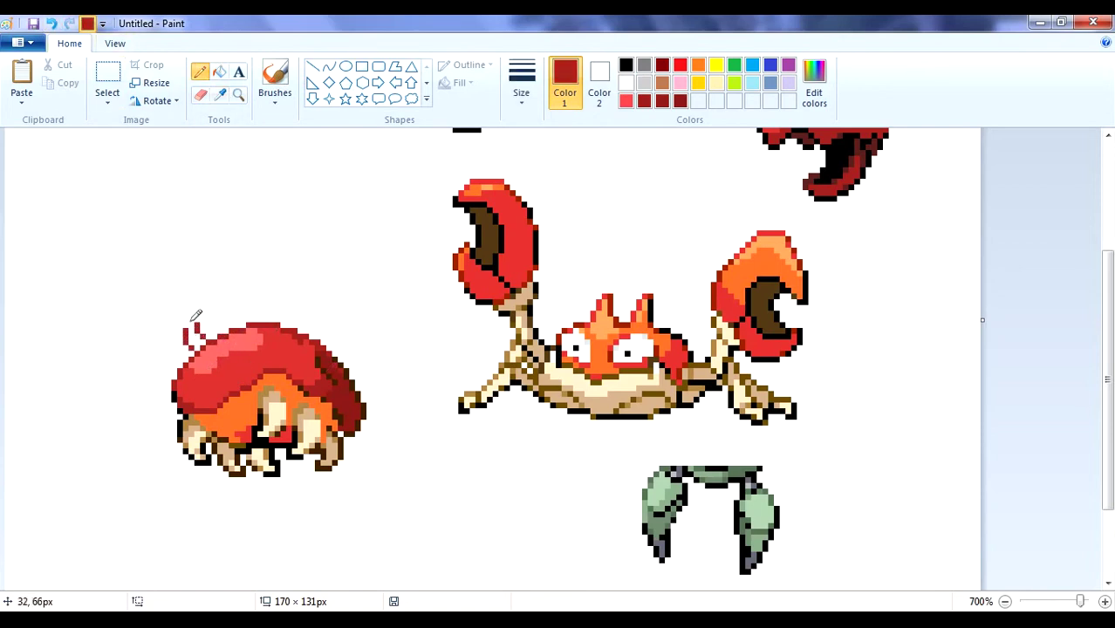
Close the eye stalk's outline and fill it with darker red sampled from the shell, undoing the leaked fill.
{"action": "left_click", "coordinate": [219, 95]}
{"action": "left_click", "coordinate": [209, 381]}
{"action": "left_click", "coordinate": [219, 72]}
{"action": "left_click", "coordinate": [191, 337]}
{"action": "left_click", "coordinate": [53, 26]}
{"action": "left_click", "coordinate": [201, 73]}
{"action": "left_click", "coordinate": [191, 326]}
{"action": "left_click", "coordinate": [220, 72]}
{"action": "left_click", "coordinate": [191, 336]}
Add a flipped copy of the eye stalk farther back on top of the shell.
{"action": "left_click", "coordinate": [107, 73]}
{"action": "left_click_drag", "start_coordinate": [208, 349], "coordinate": [157, 273]}
{"action": "key", "text": "ctrl+c"}
{"action": "key", "text": "ctrl+v"}
{"action": "left_click", "coordinate": [155, 102]}
{"action": "left_click", "coordinate": [163, 191]}
{"action": "mouse_move", "coordinate": [52, 194]}
{"action": "left_mouse_down"}
{"action": "mouse_move", "coordinate": [299, 315]}
{"action": "mouse_move", "coordinate": [269, 318]}
{"action": "left_mouse_up"}
Draw a round dark red eyeball outline on top of each eye stalk, undoing a stray stroke.
{"action": "left_click", "coordinate": [201, 73]}
{"action": "scroll", "coordinate": [338, 209], "scroll_direction": "up", "scroll_amount": 2}
{"action": "left_click", "coordinate": [178, 395]}
{"action": "left_click", "coordinate": [52, 24]}
{"action": "left_click", "coordinate": [221, 95]}
{"action": "left_click", "coordinate": [204, 394]}
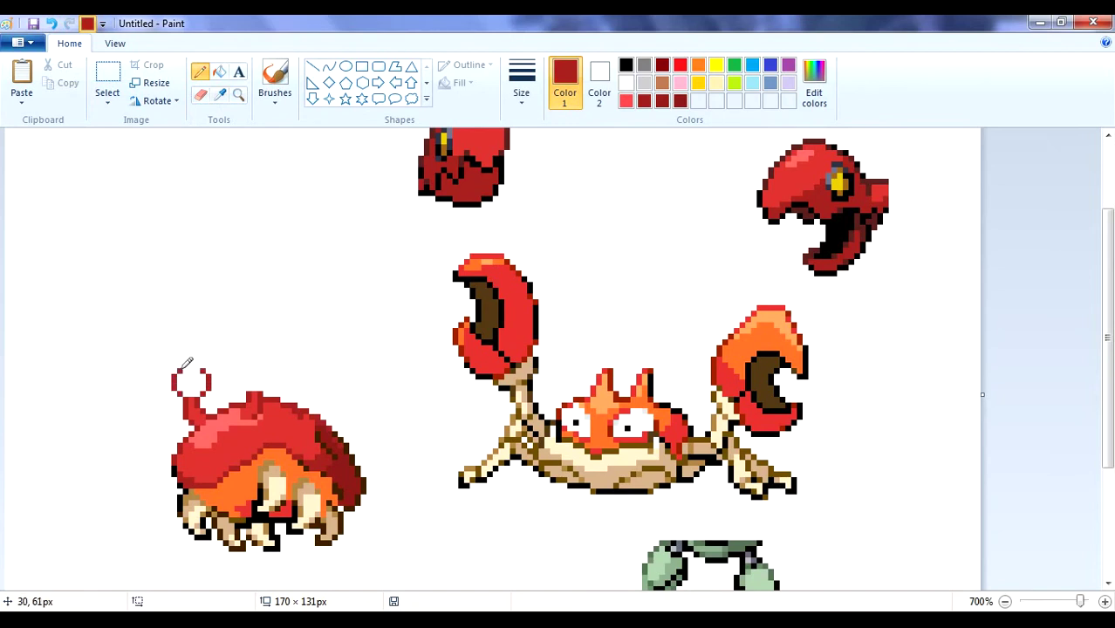
{"action": "scroll", "coordinate": [218, 353], "scroll_direction": "down", "scroll_amount": 3}
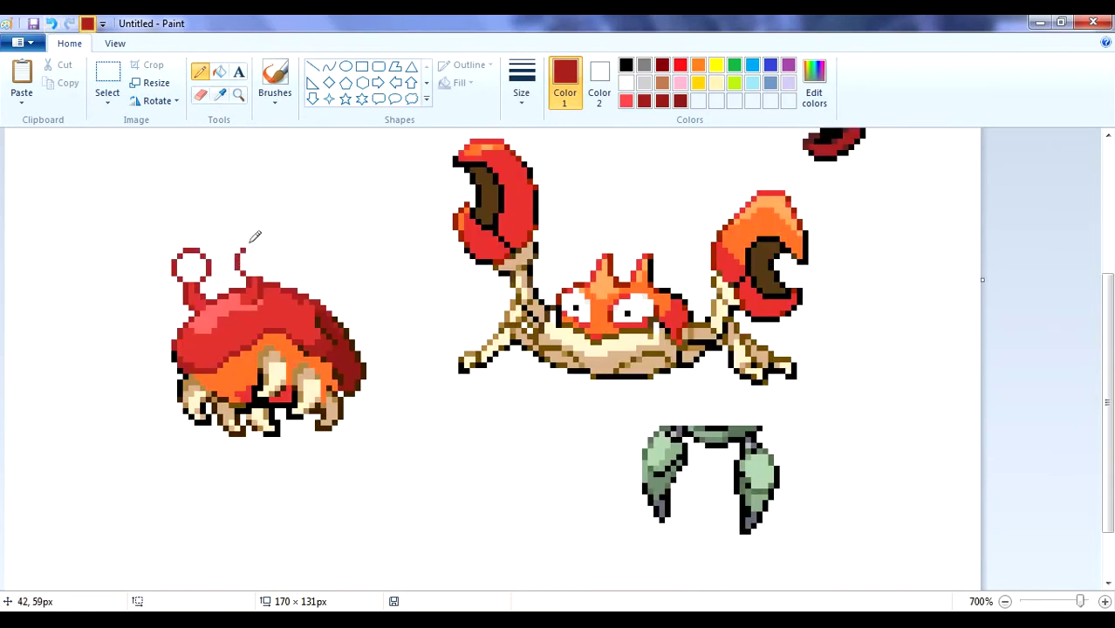
Add black pupils and off-white shading to both stalk eyes with colours sampled from the orange crab's eyes.
{"action": "left_click", "coordinate": [219, 93]}
{"action": "left_click", "coordinate": [627, 311]}
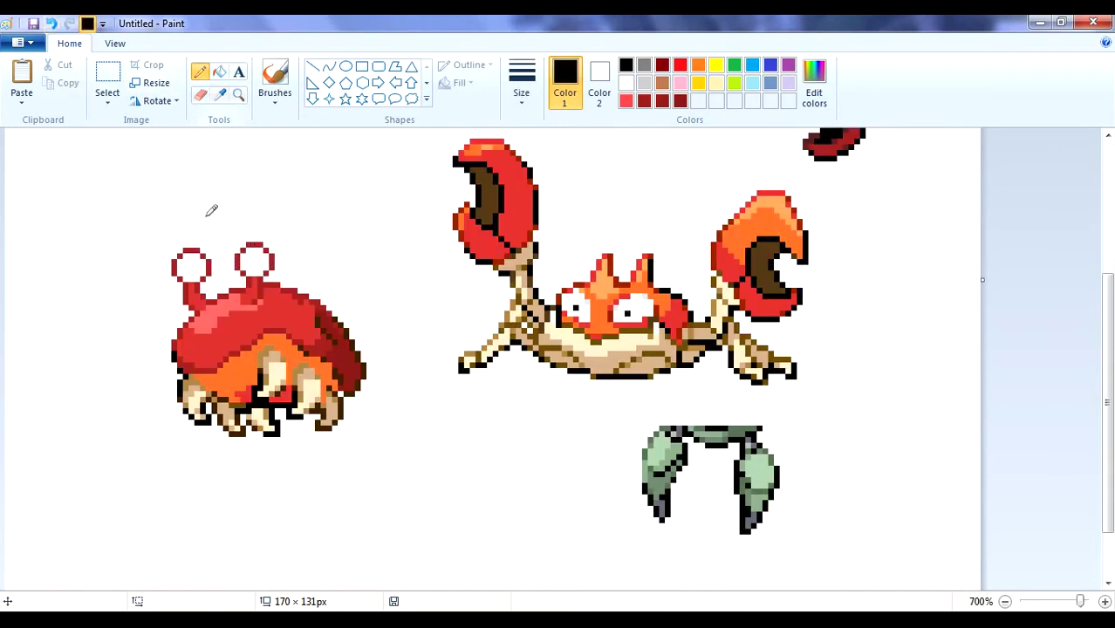
{"action": "key", "text": "ctrl+z"}
{"action": "left_click", "coordinate": [219, 93]}
{"action": "left_click", "coordinate": [244, 358]}
{"action": "left_click", "coordinate": [219, 93]}
{"action": "left_click", "coordinate": [621, 309]}
{"action": "left_click", "coordinate": [219, 93]}
{"action": "left_click", "coordinate": [626, 320]}
{"action": "left_click", "coordinate": [219, 72]}
{"action": "left_click", "coordinate": [219, 93]}
{"action": "left_click", "coordinate": [584, 303]}
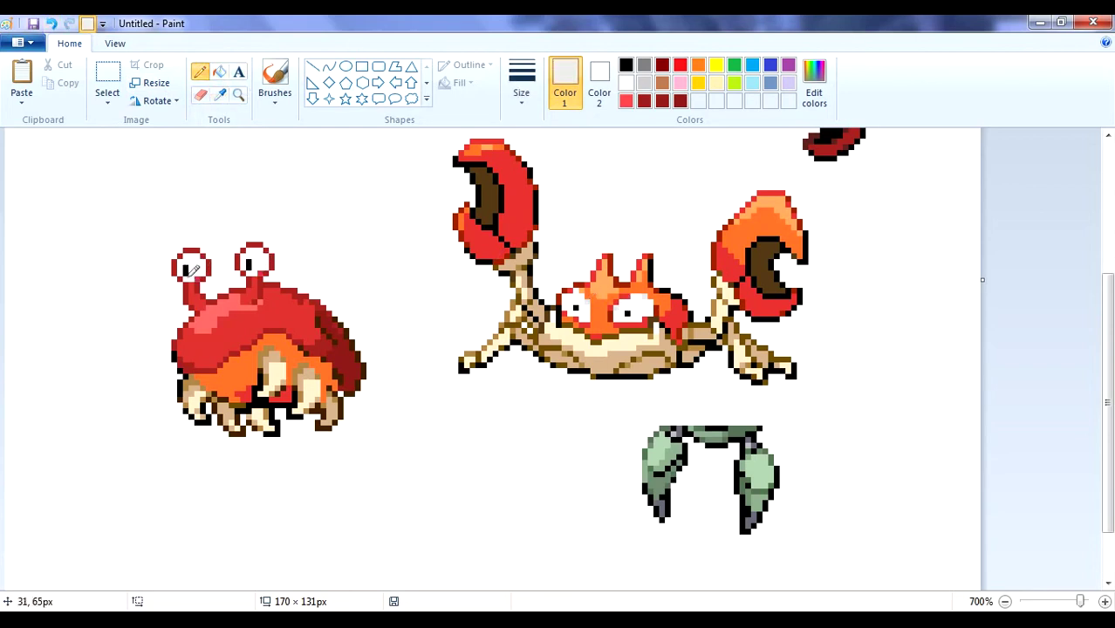
Draw a dark red shading line along the lower front of the shell with colour sampled from the shell.
{"action": "scroll", "coordinate": [353, 296], "scroll_direction": "up", "scroll_amount": 1}
{"action": "left_click", "coordinate": [219, 94]}
{"action": "left_click", "coordinate": [212, 383]}
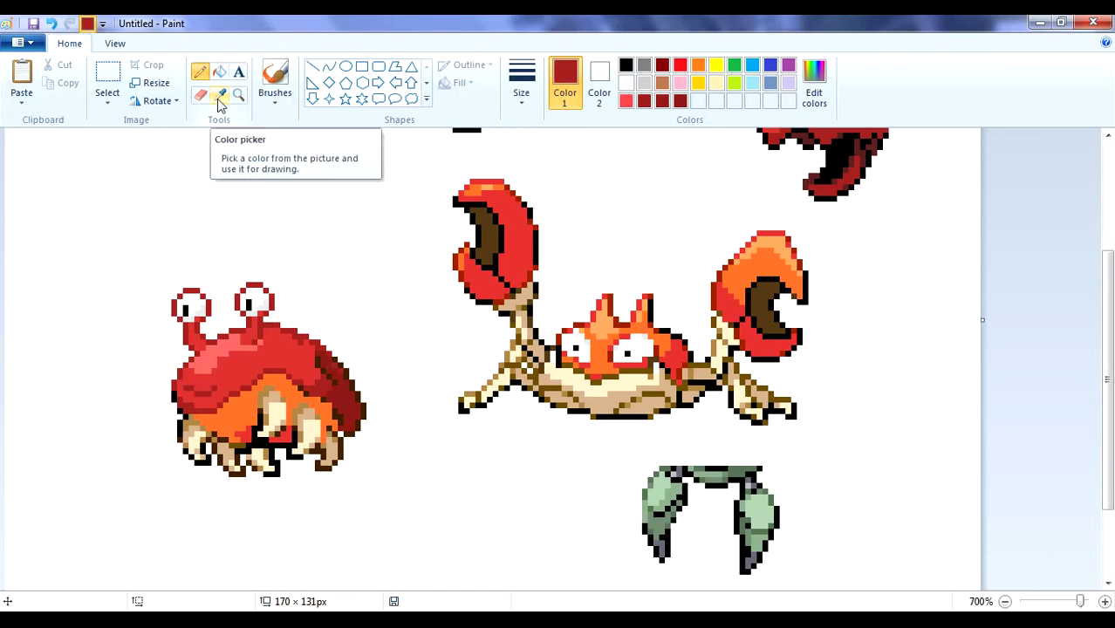
Copy the orange crab's rear head spike onto the back of the sprite's shell.
{"action": "left_click", "coordinate": [107, 75]}
{"action": "left_click_drag", "start_coordinate": [623, 277], "coordinate": [662, 321]}
{"action": "right_click", "coordinate": [638, 294]}
{"action": "left_click", "coordinate": [670, 323]}
{"action": "left_click", "coordinate": [22, 73]}
{"action": "left_click_drag", "start_coordinate": [24, 157], "coordinate": [313, 334]}
{"action": "left_click", "coordinate": [314, 262]}
Recolour the shell spike with reds sampled from the shell and tidy its edge with white.
{"action": "left_click", "coordinate": [221, 98]}
{"action": "left_click", "coordinate": [300, 349]}
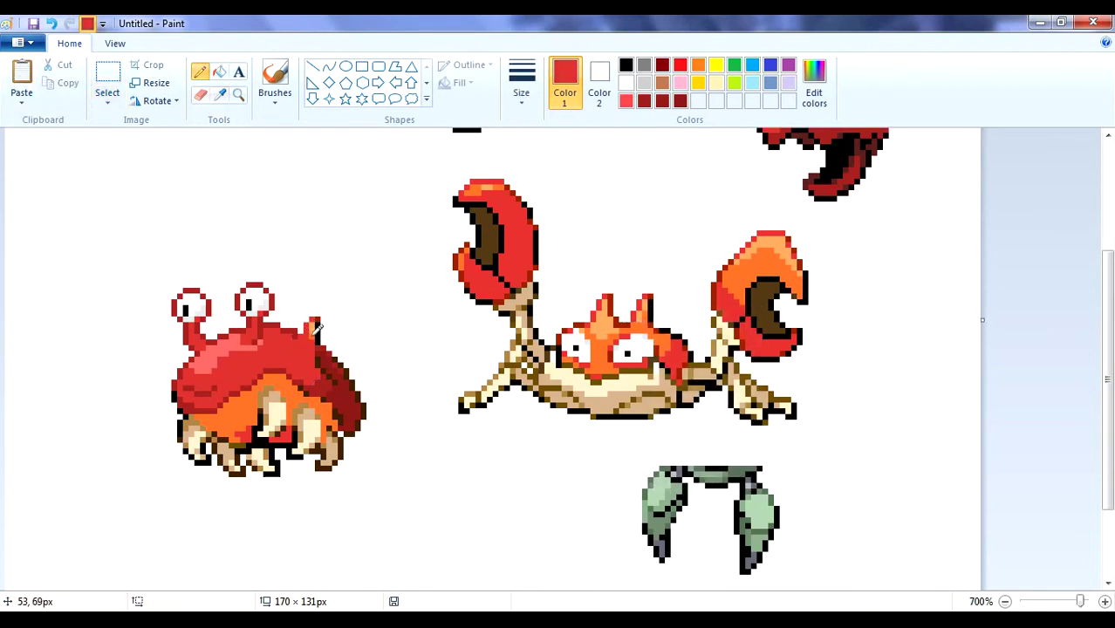
{"action": "left_click", "coordinate": [219, 93]}
{"action": "left_click", "coordinate": [318, 324]}
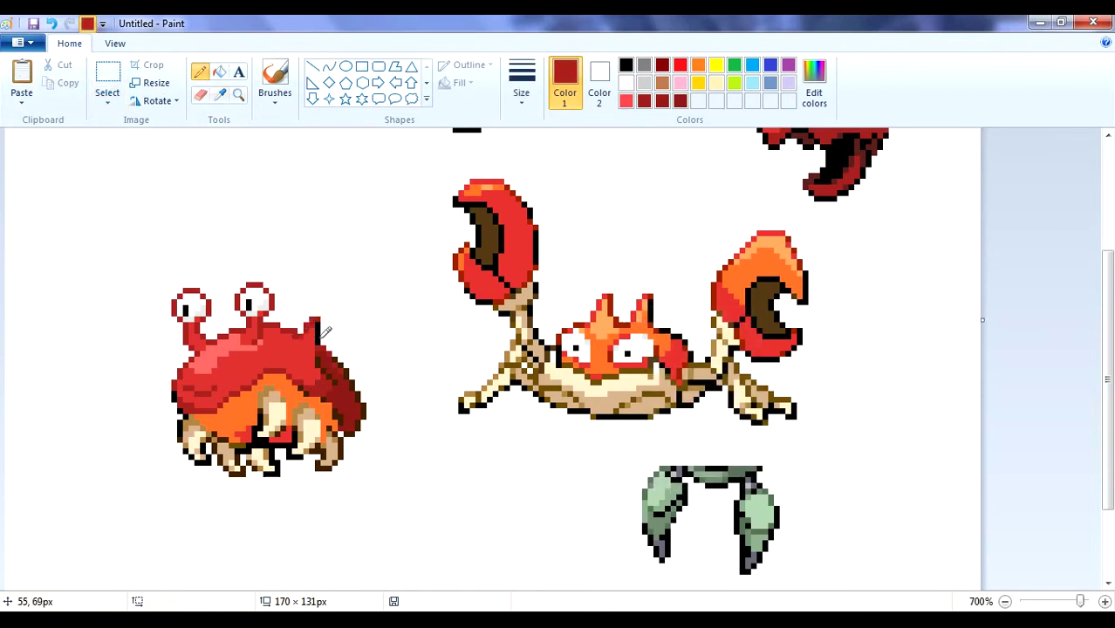
{"action": "left_click", "coordinate": [220, 94]}
{"action": "left_click", "coordinate": [307, 343]}
{"action": "left_click", "coordinate": [108, 77]}
{"action": "left_click", "coordinate": [220, 96]}
{"action": "left_click", "coordinate": [322, 316]}
{"action": "left_click", "coordinate": [318, 321]}
Duplicate the shell spike and move the sprite up so both spikes stand side by side on its shell.
{"action": "left_click", "coordinate": [110, 82]}
{"action": "left_click_drag", "start_coordinate": [298, 293], "coordinate": [338, 333]}
{"action": "left_click", "coordinate": [49, 81]}
{"action": "left_click", "coordinate": [22, 73]}
{"action": "left_click_drag", "start_coordinate": [25, 149], "coordinate": [313, 250]}
{"action": "left_click_drag", "start_coordinate": [96, 269], "coordinate": [396, 493]}
{"action": "left_click_drag", "start_coordinate": [240, 377], "coordinate": [257, 322]}
{"action": "left_click", "coordinate": [153, 191]}
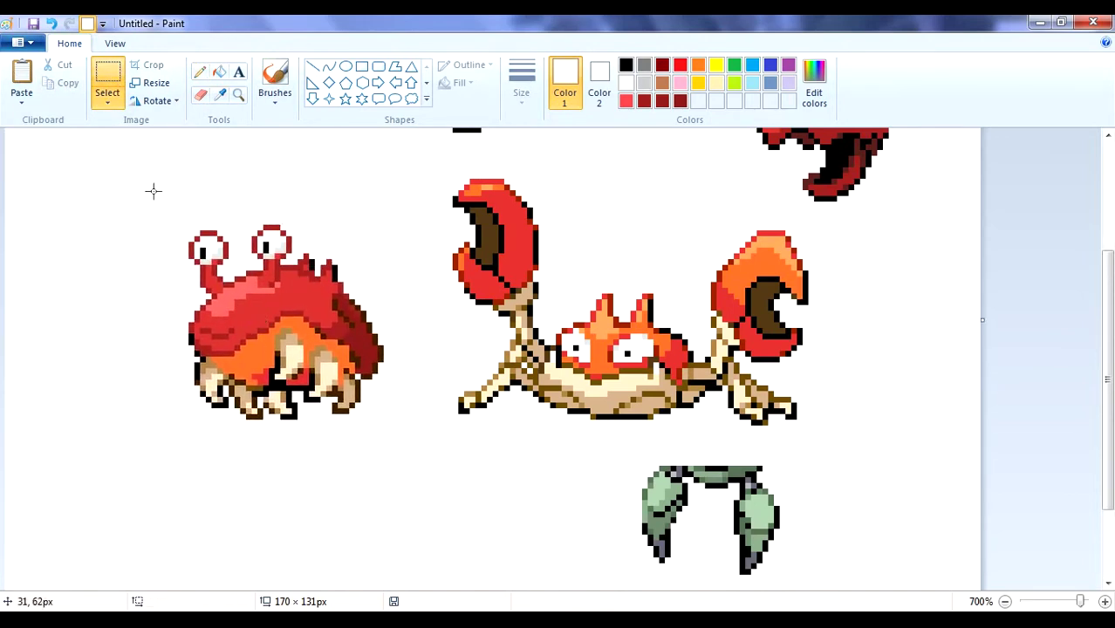
Move the sprite away from the orange crab and bring one of the green claws over beside it.
{"action": "left_click_drag", "start_coordinate": [166, 219], "coordinate": [395, 429]}
{"action": "left_click_drag", "start_coordinate": [288, 330], "coordinate": [219, 324]}
{"action": "left_click", "coordinate": [391, 444]}
{"action": "left_click_drag", "start_coordinate": [417, 170], "coordinate": [530, 318]}
{"action": "left_click", "coordinate": [805, 581]}
{"action": "left_click_drag", "start_coordinate": [737, 471], "coordinate": [324, 268]}
Duplicate the green claw and flip it vertically so its tip points up.
{"action": "left_click_drag", "start_coordinate": [274, 185], "coordinate": [365, 254]}
{"action": "right_click", "coordinate": [343, 235]}
{"action": "left_click", "coordinate": [371, 266]}
{"action": "left_click", "coordinate": [22, 75]}
{"action": "left_click", "coordinate": [159, 101]}
{"action": "left_click", "coordinate": [179, 197]}
Attach the upturned green claw to the back of the sprite's shell and sample its light green.
{"action": "left_click_drag", "start_coordinate": [52, 178], "coordinate": [387, 457]}
{"action": "left_click_drag", "start_coordinate": [378, 451], "coordinate": [347, 466]}
{"action": "right_click", "coordinate": [346, 465]}
{"action": "left_click", "coordinate": [382, 400]}
{"action": "left_click_drag", "start_coordinate": [363, 358], "coordinate": [424, 454]}
{"action": "mouse_move", "coordinate": [401, 440]}
{"action": "left_mouse_down"}
{"action": "mouse_move", "coordinate": [277, 262]}
{"action": "mouse_move", "coordinate": [294, 267]}
{"action": "mouse_move", "coordinate": [289, 252]}
{"action": "left_mouse_up"}
{"action": "left_click", "coordinate": [222, 97]}
{"action": "left_click", "coordinate": [304, 259]}
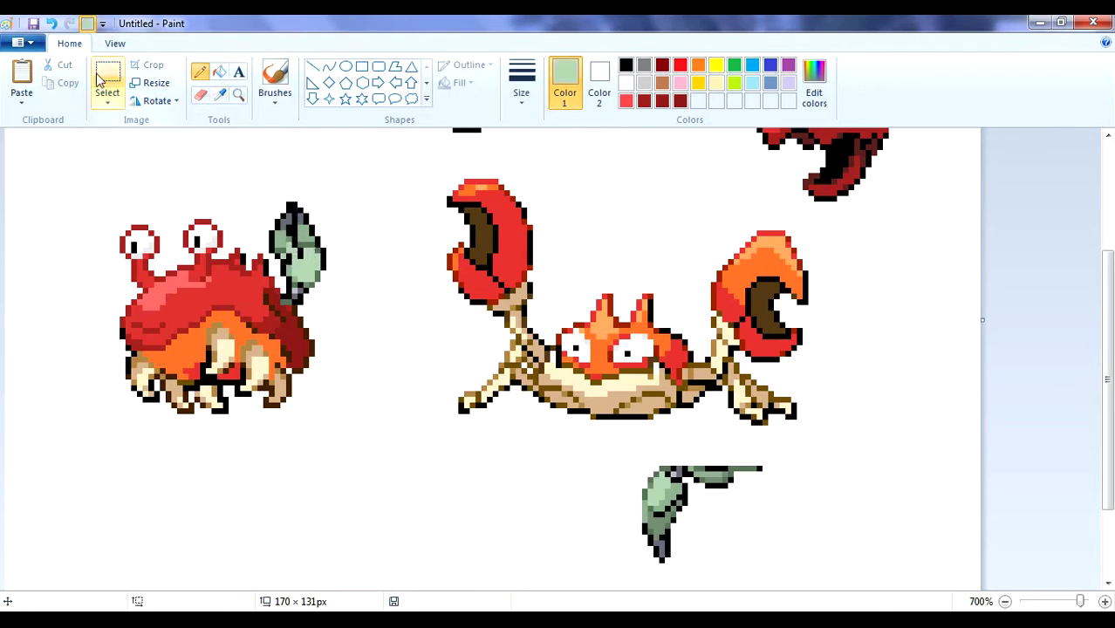
Copy the upturned green claw from the back of the shell and place the duplicate below the sprite.
{"action": "left_click", "coordinate": [98, 79]}
{"action": "left_click_drag", "start_coordinate": [283, 301], "coordinate": [359, 187]}
{"action": "right_click", "coordinate": [299, 282]}
{"action": "left_click", "coordinate": [338, 311]}
{"action": "left_click", "coordinate": [16, 85]}
{"action": "left_click_drag", "start_coordinate": [44, 183], "coordinate": [284, 469]}
Copy the missing left edge of the green claw and attach it to the duplicate below the sprite.
{"action": "left_click_drag", "start_coordinate": [251, 196], "coordinate": [279, 258]}
{"action": "right_click", "coordinate": [259, 231]}
{"action": "left_click", "coordinate": [302, 261]}
{"action": "left_click", "coordinate": [21, 78]}
{"action": "left_click_drag", "start_coordinate": [28, 179], "coordinate": [359, 435]}
{"action": "left_click_drag", "start_coordinate": [412, 471], "coordinate": [351, 381]}
{"action": "left_click_drag", "start_coordinate": [364, 431], "coordinate": [247, 462]}
Try moving the duplicate green claw to the front of the sprite, level with its eyes.
{"action": "left_click_drag", "start_coordinate": [324, 555], "coordinate": [190, 428]}
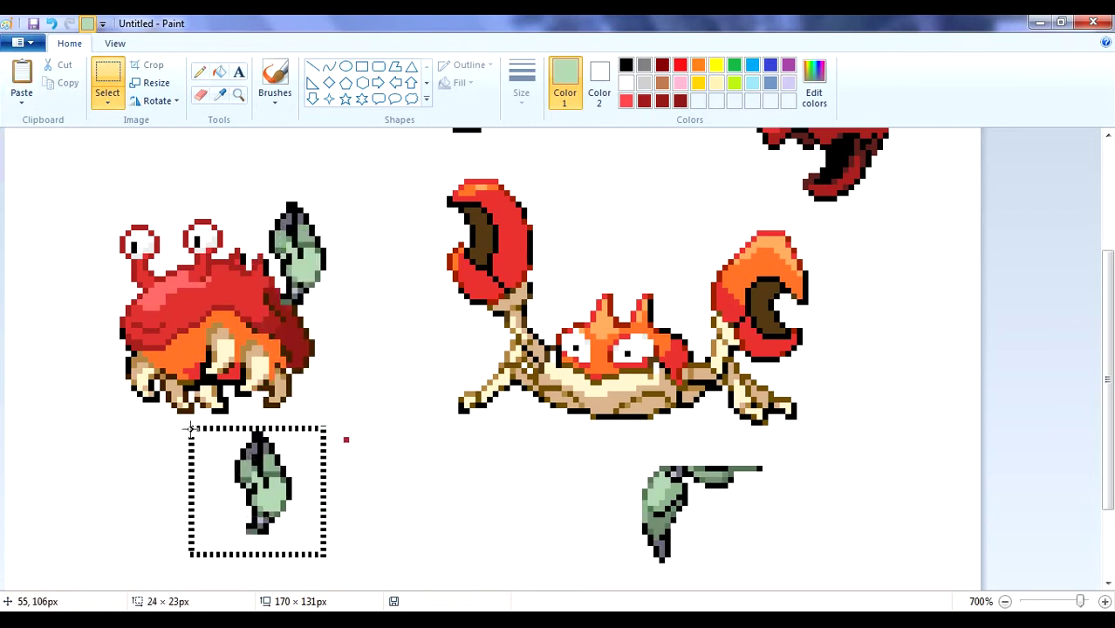
{"action": "left_click_drag", "start_coordinate": [259, 479], "coordinate": [76, 451]}
{"action": "mouse_move", "coordinate": [101, 156]}
{"action": "left_mouse_down"}
{"action": "mouse_move", "coordinate": [356, 405]}
{"action": "mouse_move", "coordinate": [359, 434]}
{"action": "left_mouse_up"}
{"action": "left_click_drag", "start_coordinate": [419, 515], "coordinate": [543, 447]}
{"action": "left_click_drag", "start_coordinate": [33, 386], "coordinate": [112, 513]}
{"action": "left_click_drag", "start_coordinate": [80, 460], "coordinate": [80, 225]}
Try shifting the sprite and fitting the duplicate green claw over its shell.
{"action": "left_click_drag", "start_coordinate": [355, 484], "coordinate": [109, 197]}
{"action": "left_click_drag", "start_coordinate": [182, 331], "coordinate": [215, 398]}
{"action": "left_click_drag", "start_coordinate": [132, 281], "coordinate": [39, 160]}
{"action": "left_click_drag", "start_coordinate": [83, 222], "coordinate": [266, 234]}
{"action": "left_click_drag", "start_coordinate": [366, 560], "coordinate": [114, 290]}
{"action": "left_click_drag", "start_coordinate": [209, 372], "coordinate": [175, 399]}
Undo the trial claw placements and sprite moves.
{"action": "left_click", "coordinate": [51, 24]}
{"action": "left_click", "coordinate": [51, 24]}
{"action": "left_click", "coordinate": [51, 24]}
{"action": "left_click", "coordinate": [51, 24]}
{"action": "left_click", "coordinate": [52, 24]}
{"action": "left_click", "coordinate": [52, 25]}
{"action": "left_click", "coordinate": [51, 24]}
{"action": "left_click", "coordinate": [52, 24]}
{"action": "left_click", "coordinate": [69, 25]}
{"action": "left_click", "coordinate": [69, 25]}
{"action": "left_click", "coordinate": [70, 25]}
{"action": "left_click", "coordinate": [70, 25]}
{"action": "left_click_drag", "start_coordinate": [320, 551], "coordinate": [277, 318]}
{"action": "left_click", "coordinate": [53, 24]}
{"action": "left_click", "coordinate": [53, 25]}
{"action": "left_click", "coordinate": [52, 24]}
{"action": "left_click", "coordinate": [53, 24]}
{"action": "left_click", "coordinate": [69, 24]}
{"action": "left_click", "coordinate": [70, 25]}
{"action": "left_click", "coordinate": [52, 25]}
Paste another green claw, rotate it right 90° and flip it horizontally so its tip points left.
{"action": "key", "text": "ctrl+v"}
{"action": "left_click_drag", "start_coordinate": [102, 188], "coordinate": [217, 305]}
{"action": "scroll", "coordinate": [388, 489], "scroll_direction": "down", "scroll_amount": 3}
{"action": "left_click", "coordinate": [159, 101]}
{"action": "left_click", "coordinate": [178, 120]}
{"action": "left_click", "coordinate": [157, 101]}
{"action": "left_click", "coordinate": [178, 191]}
{"action": "left_click_drag", "start_coordinate": [345, 455], "coordinate": [269, 450]}
Duplicate the sideways green claw and position the pair so one extends from the sprite's front and one overlaps its shell.
{"action": "scroll", "coordinate": [175, 319], "scroll_direction": "up", "scroll_amount": 3}
{"action": "left_click", "coordinate": [146, 102]}
{"action": "left_click", "coordinate": [179, 191]}
{"action": "left_click", "coordinate": [155, 102]}
{"action": "left_click", "coordinate": [179, 191]}
{"action": "right_click", "coordinate": [268, 451]}
{"action": "left_click", "coordinate": [293, 292]}
{"action": "left_click", "coordinate": [22, 74]}
{"action": "left_click_drag", "start_coordinate": [172, 263], "coordinate": [251, 288]}
Move the sprite together with both green claws to clear space away from the red heads and orange crab.
{"action": "left_click_drag", "start_coordinate": [339, 572], "coordinate": [29, 322]}
{"action": "left_click_drag", "start_coordinate": [196, 413], "coordinate": [277, 240]}
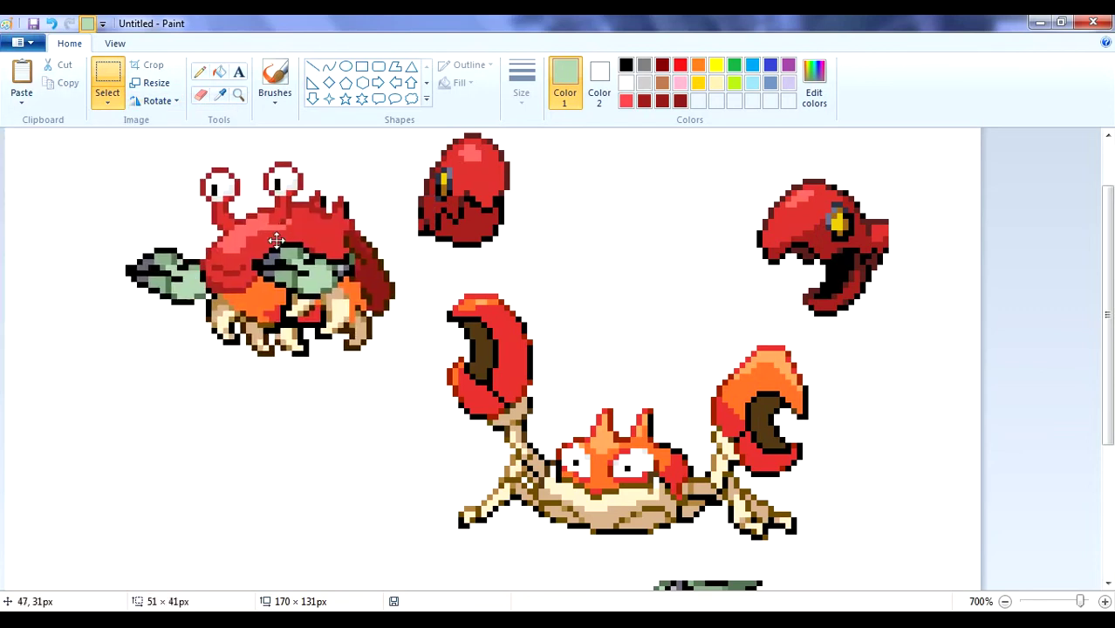
{"action": "left_click_drag", "start_coordinate": [103, 162], "coordinate": [408, 370]}
{"action": "left_click_drag", "start_coordinate": [330, 337], "coordinate": [255, 405]}
{"action": "left_click", "coordinate": [260, 188]}
Try filling the green claw over the shell with red sampled from the sprite.
{"action": "left_click", "coordinate": [220, 95]}
{"action": "left_click", "coordinate": [265, 309]}
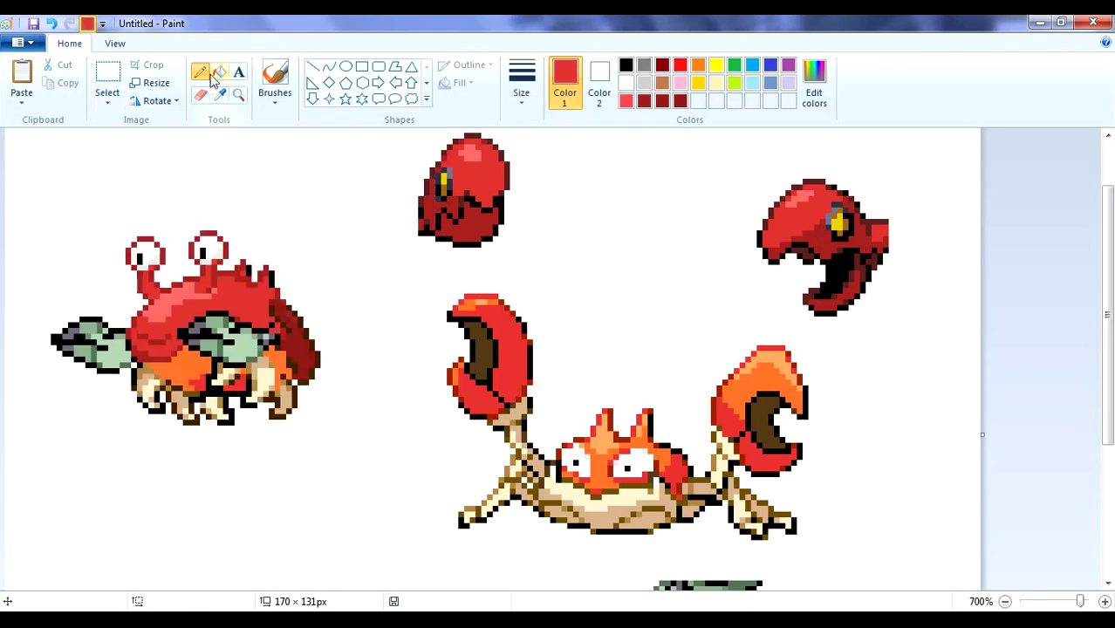
{"action": "left_click", "coordinate": [219, 72]}
{"action": "left_click", "coordinate": [242, 345]}
{"action": "left_click", "coordinate": [50, 23]}
{"action": "scroll", "coordinate": [379, 318], "scroll_direction": "up", "scroll_amount": 1}
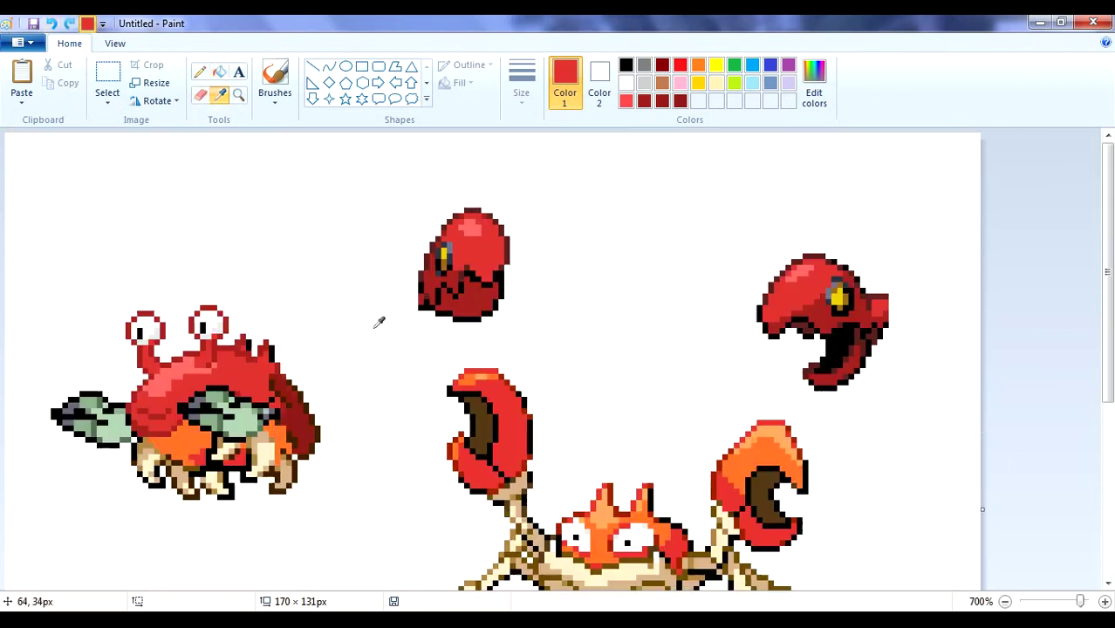
Mix a grey of RGB 144, 144, 144 and fill the light green areas of both claws with it.
{"action": "left_click", "coordinate": [644, 66]}
{"action": "left_click", "coordinate": [729, 273]}
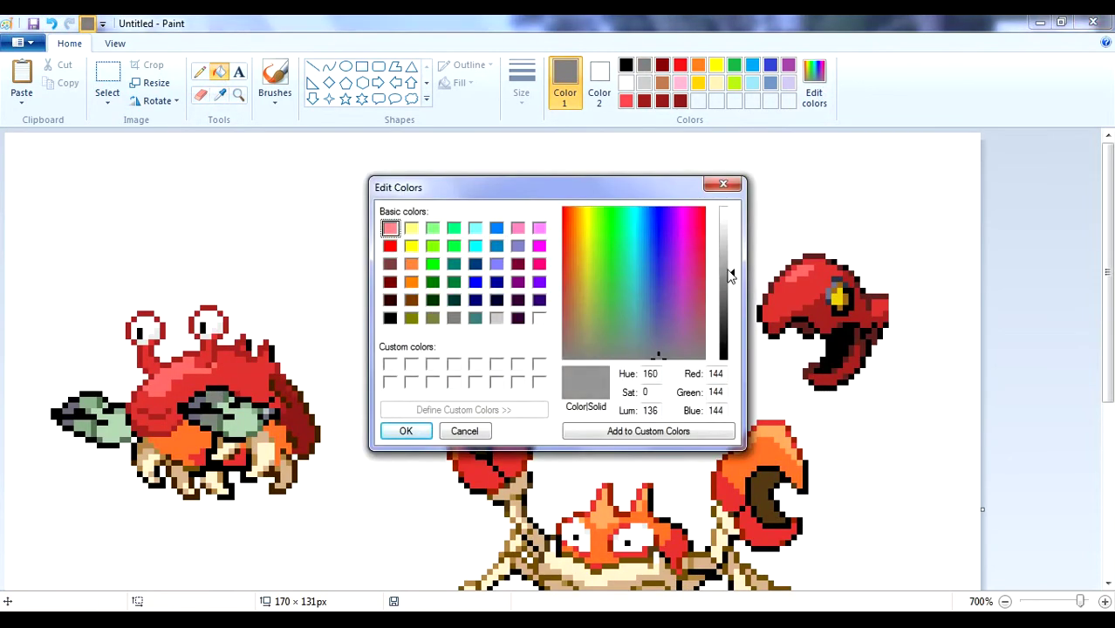
{"action": "left_click", "coordinate": [406, 430]}
{"action": "left_click", "coordinate": [240, 422]}
{"action": "left_click", "coordinate": [106, 428]}
Fill the darker green areas of both claws with dark grey.
{"action": "left_click", "coordinate": [220, 95]}
{"action": "left_click", "coordinate": [215, 399]}
{"action": "left_click", "coordinate": [253, 403]}
{"action": "left_click", "coordinate": [82, 427]}
{"action": "left_click", "coordinate": [91, 398]}
{"action": "left_click", "coordinate": [112, 417]}
{"action": "left_click", "coordinate": [220, 95]}
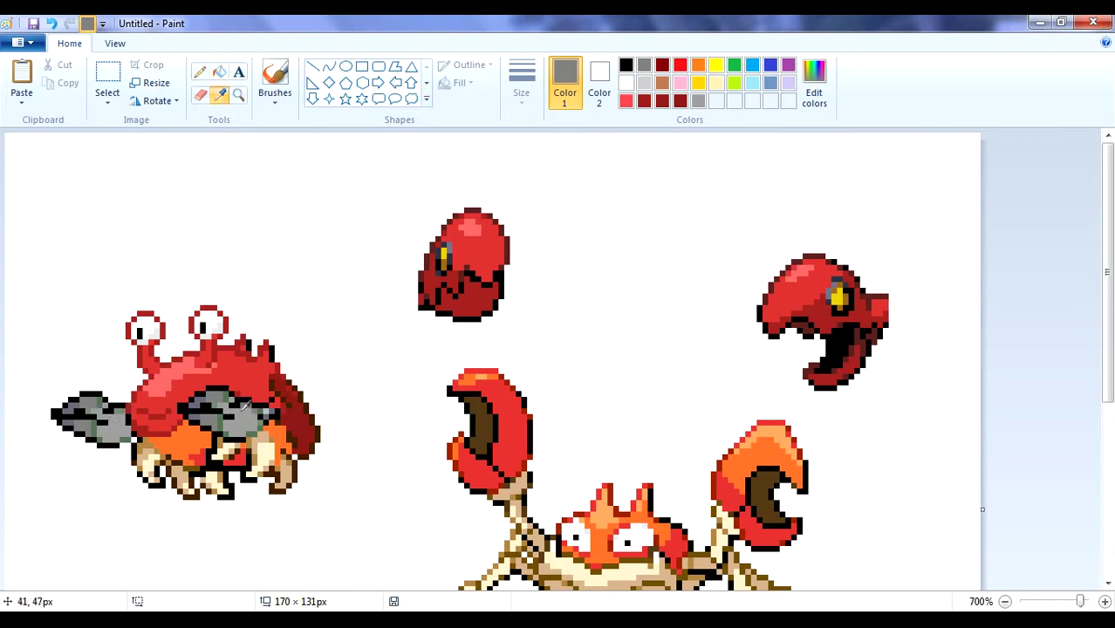
{"action": "left_click", "coordinate": [265, 411]}
{"action": "scroll", "coordinate": [276, 425], "scroll_direction": "down", "scroll_amount": 1}
{"action": "scroll", "coordinate": [277, 426], "scroll_direction": "up", "scroll_amount": 1}
{"action": "left_click", "coordinate": [199, 71]}
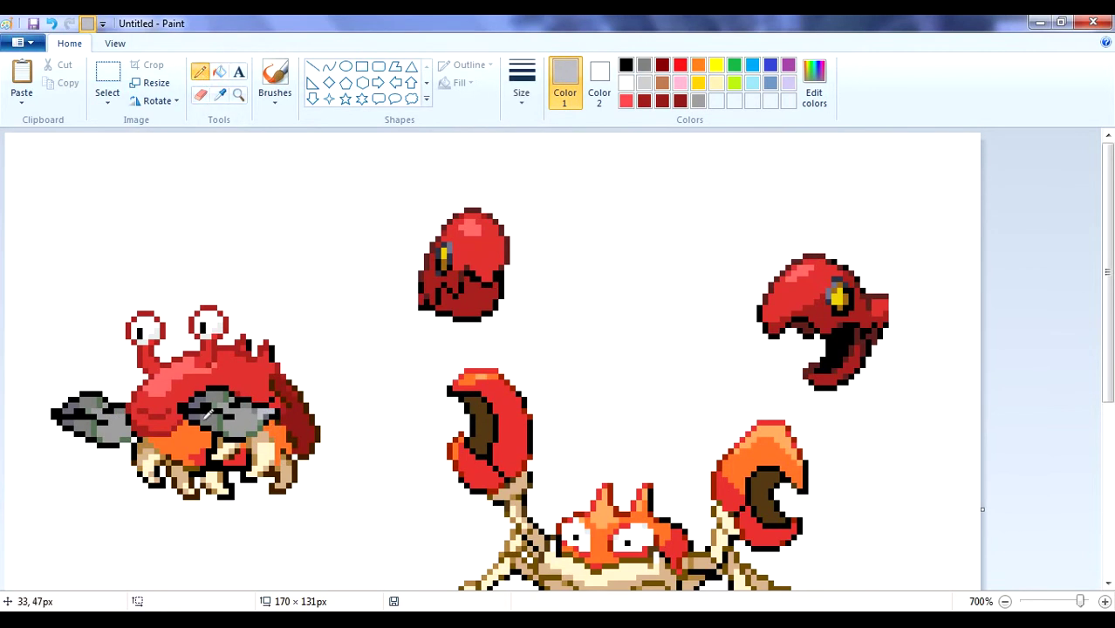
{"action": "scroll", "coordinate": [368, 294], "scroll_direction": "down", "scroll_amount": 2}
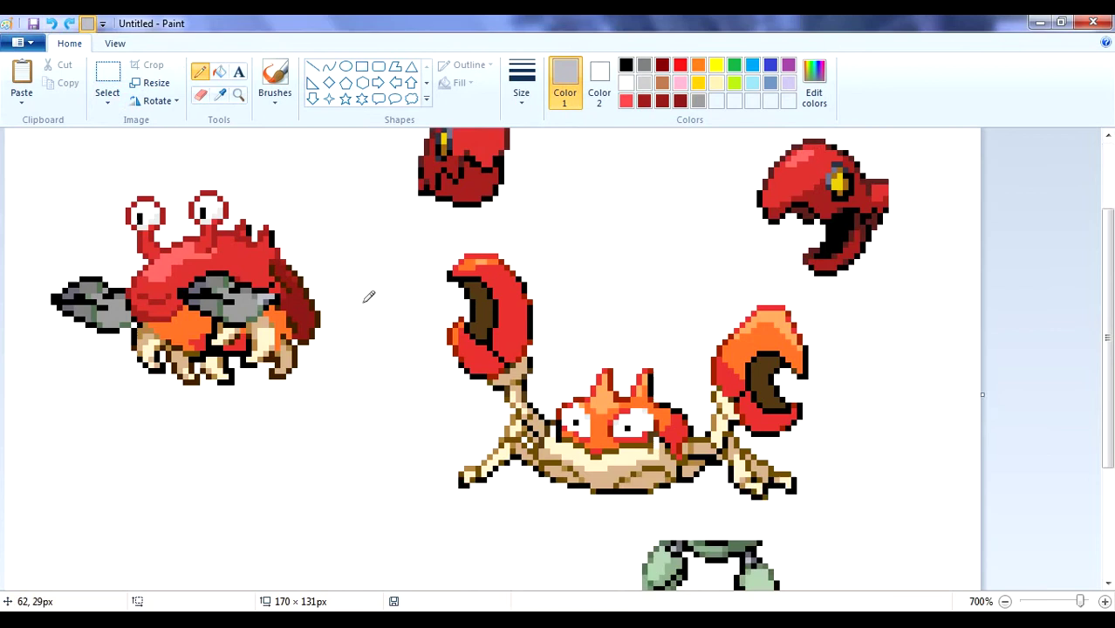
{"action": "scroll", "coordinate": [369, 295], "scroll_direction": "up", "scroll_amount": 2}
Copy the lower jaw of the open-mouthed red head and fit it under the sprite's front claw as a lower pincer.
{"action": "left_click", "coordinate": [107, 73]}
{"action": "scroll", "coordinate": [491, 307], "scroll_direction": "down", "scroll_amount": 1}
{"action": "scroll", "coordinate": [791, 310], "scroll_direction": "up", "scroll_amount": 1}
{"action": "left_click_drag", "start_coordinate": [916, 415], "coordinate": [797, 337]}
{"action": "key", "text": "ctrl+c"}
{"action": "key", "text": "ctrl+v"}
{"action": "mouse_move", "coordinate": [70, 180]}
{"action": "left_mouse_down"}
{"action": "mouse_move", "coordinate": [115, 473]}
{"action": "mouse_move", "coordinate": [40, 445]}
{"action": "left_mouse_up"}
{"action": "left_click", "coordinate": [220, 94]}
{"action": "left_click", "coordinate": [127, 441]}
{"action": "left_click", "coordinate": [108, 74]}
{"action": "mouse_move", "coordinate": [64, 467]}
{"action": "left_mouse_down"}
{"action": "mouse_move", "coordinate": [47, 420]}
{"action": "mouse_move", "coordinate": [60, 454]}
{"action": "left_mouse_up"}
{"action": "left_click", "coordinate": [96, 497]}
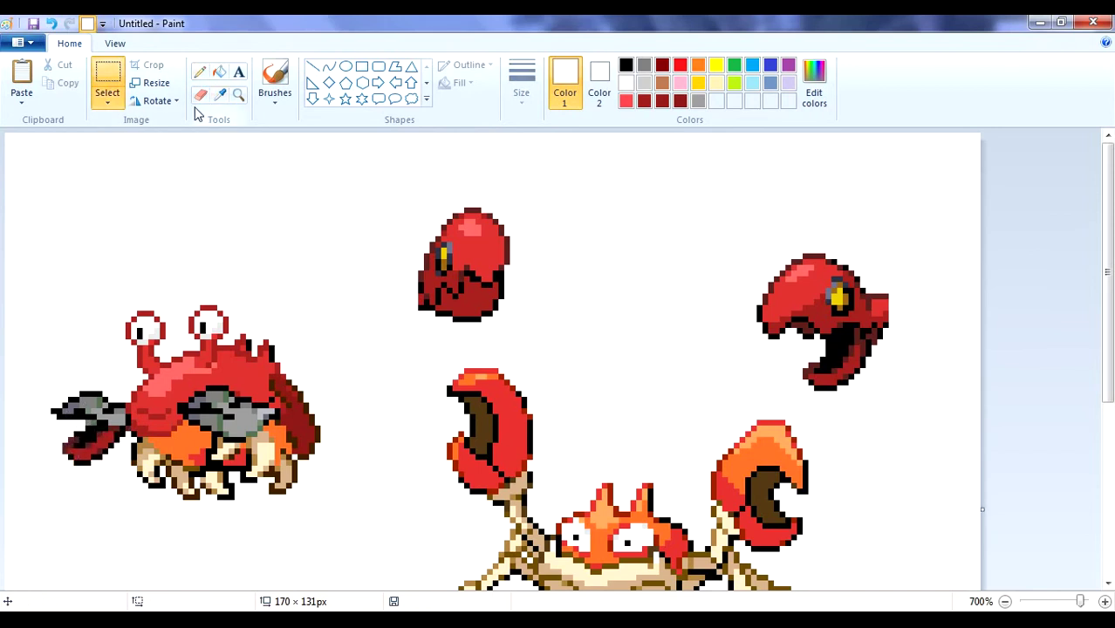
Fill the red of the lower pincer with grey sampled from the claw over the shell, and try a darker grey.
{"action": "left_click", "coordinate": [219, 94]}
{"action": "left_click", "coordinate": [248, 422]}
{"action": "left_click", "coordinate": [220, 71]}
{"action": "left_click", "coordinate": [103, 443]}
{"action": "left_click", "coordinate": [220, 94]}
{"action": "left_click", "coordinate": [76, 405]}
{"action": "left_click", "coordinate": [103, 442]}
{"action": "key", "text": "ctrl+z"}
Recolour the front claw's lower pincer with grey shades sampled from its upper half.
{"action": "left_click", "coordinate": [220, 95]}
{"action": "left_click", "coordinate": [106, 392]}
{"action": "left_click", "coordinate": [220, 95]}
{"action": "left_click", "coordinate": [103, 442]}
{"action": "left_click", "coordinate": [220, 95]}
{"action": "left_click", "coordinate": [97, 404]}
{"action": "left_click", "coordinate": [116, 422]}
{"action": "left_click", "coordinate": [108, 73]}
{"action": "left_click_drag", "start_coordinate": [117, 502], "coordinate": [68, 449]}
{"action": "left_click", "coordinate": [345, 517]}
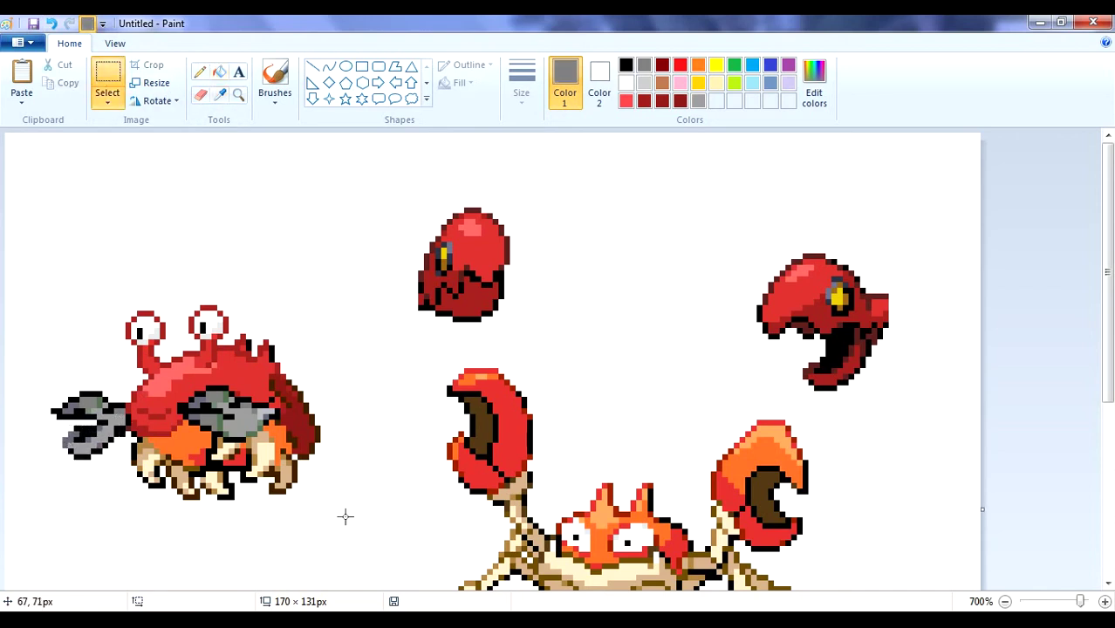
Shorten the upper pincer's tip and retouch its outline using colours sampled from the claw and white.
{"action": "left_click", "coordinate": [51, 24]}
{"action": "left_click", "coordinate": [220, 94]}
{"action": "left_click", "coordinate": [68, 411]}
{"action": "left_click", "coordinate": [201, 71]}
{"action": "left_click", "coordinate": [220, 95]}
{"action": "left_click", "coordinate": [67, 419]}
{"action": "left_click", "coordinate": [625, 83]}
{"action": "left_click", "coordinate": [108, 83]}
{"action": "mouse_move", "coordinate": [44, 359]}
{"action": "left_mouse_down"}
{"action": "mouse_move", "coordinate": [138, 480]}
{"action": "mouse_move", "coordinate": [98, 452]}
{"action": "mouse_move", "coordinate": [102, 462]}
{"action": "left_mouse_up"}
{"action": "left_click", "coordinate": [240, 533]}
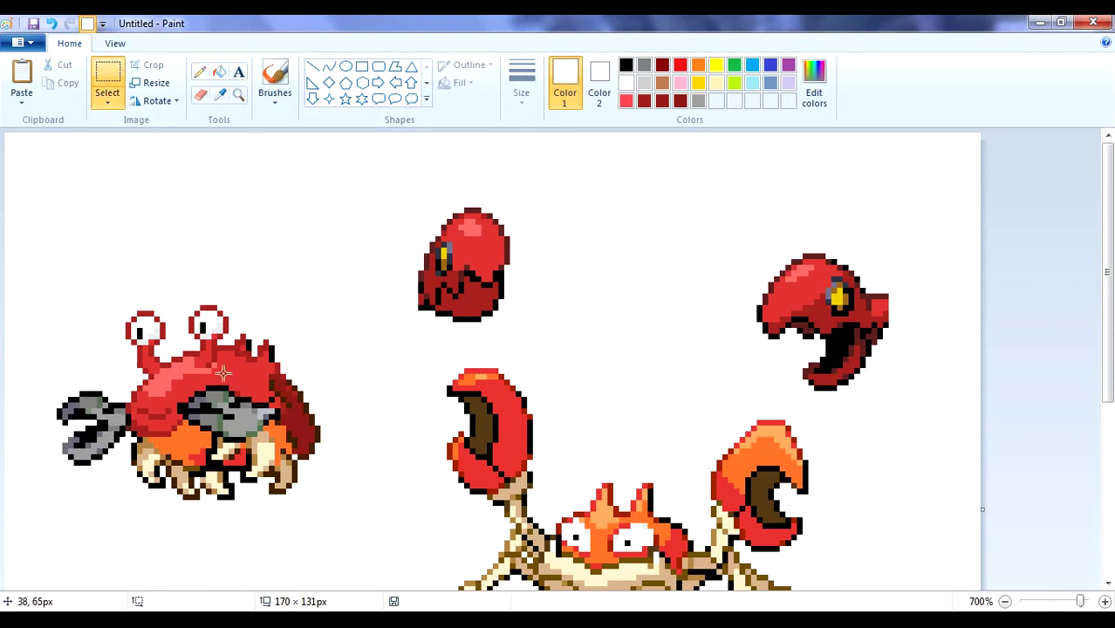
{"action": "left_click", "coordinate": [219, 94]}
{"action": "left_click", "coordinate": [814, 83]}
{"action": "left_click", "coordinate": [727, 185]}
{"action": "left_click", "coordinate": [219, 72]}
Delete the leftover source sprites around the finished crab.
{"action": "left_click", "coordinate": [107, 77]}
{"action": "left_click_drag", "start_coordinate": [1107, 273], "coordinate": [1107, 410]}
{"action": "left_click", "coordinate": [1005, 602]}
{"action": "left_click_drag", "start_coordinate": [1107, 332], "coordinate": [1107, 200]}
{"action": "left_click_drag", "start_coordinate": [330, 148], "coordinate": [794, 493]}
{"action": "key", "text": "Delete"}
Move the crab into the canvas's upper-left corner and shrink the canvas around it to 48 × 36 px.
{"action": "left_click_drag", "start_coordinate": [1107, 366], "coordinate": [1107, 288]}
{"action": "left_click_drag", "start_coordinate": [354, 484], "coordinate": [11, 223]}
{"action": "left_click_drag", "start_coordinate": [145, 299], "coordinate": [104, 155]}
{"action": "left_click", "coordinate": [1004, 601]}
{"action": "left_click", "coordinate": [1004, 601]}
{"action": "left_click_drag", "start_coordinate": [563, 564], "coordinate": [164, 252]}
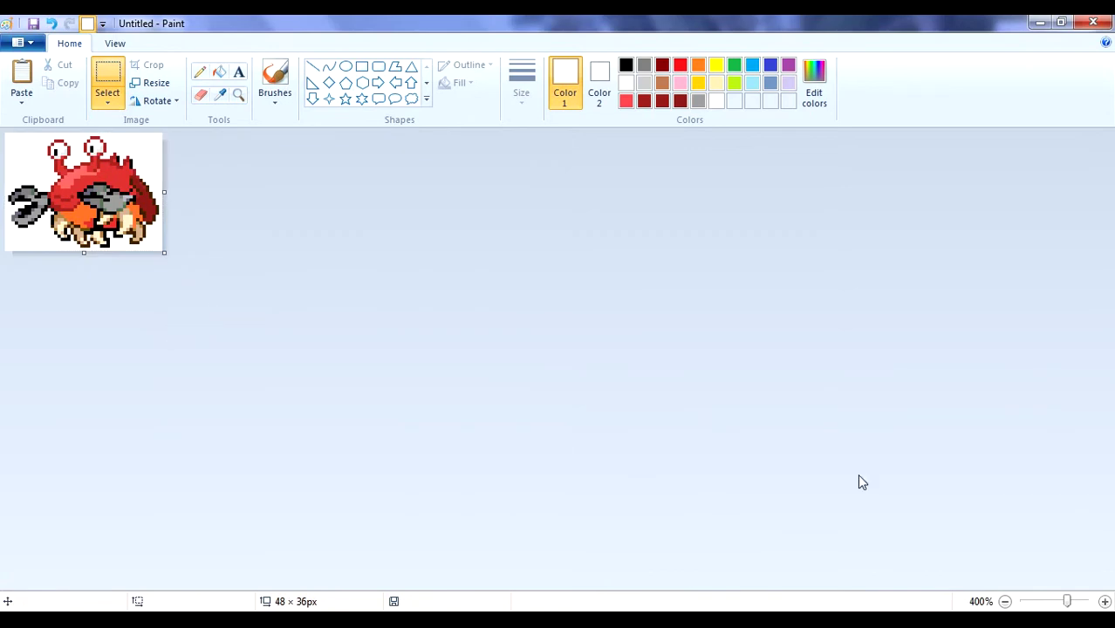
Sample the light red of the crab's shell and switch to the Pencil.
{"action": "left_click", "coordinate": [1103, 602]}
{"action": "left_click", "coordinate": [1104, 602]}
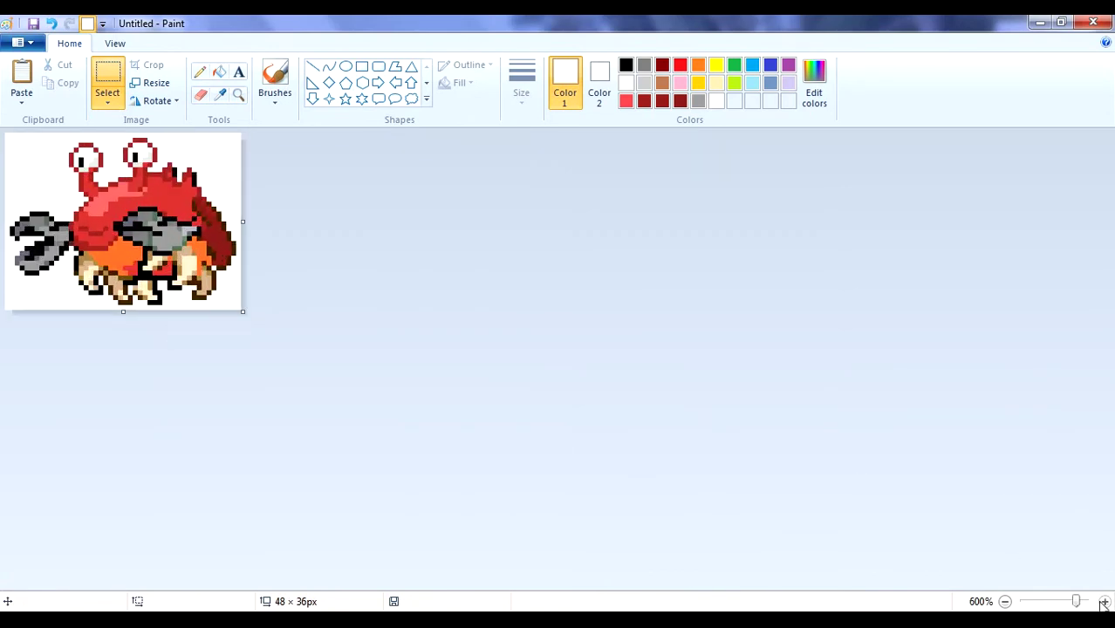
{"action": "left_click", "coordinate": [1104, 602]}
{"action": "left_click", "coordinate": [1103, 602]}
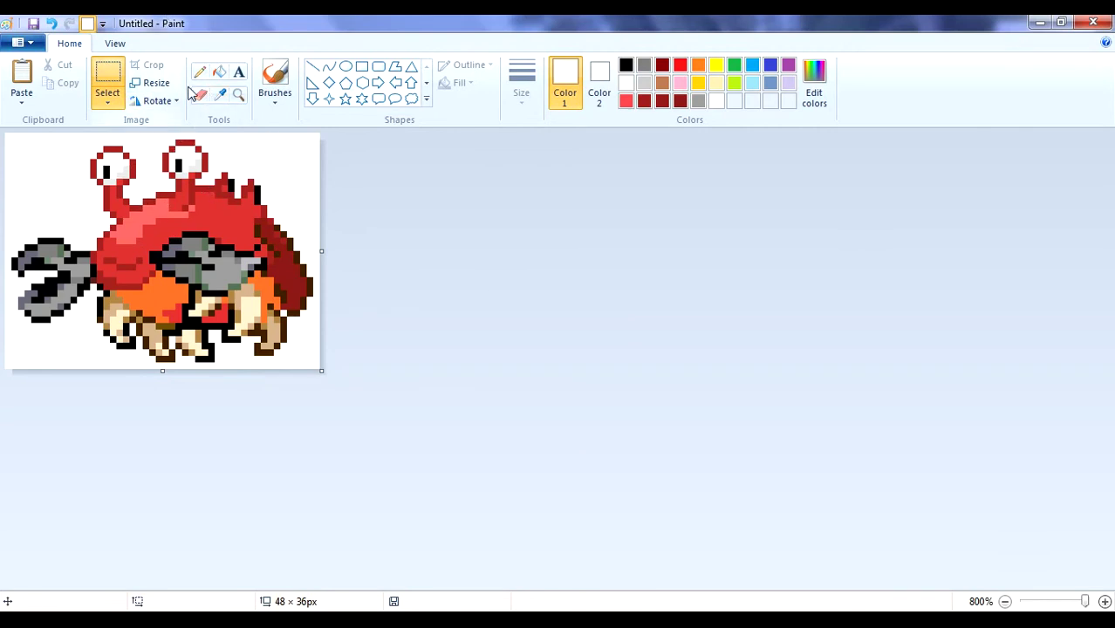
{"action": "left_click", "coordinate": [220, 95]}
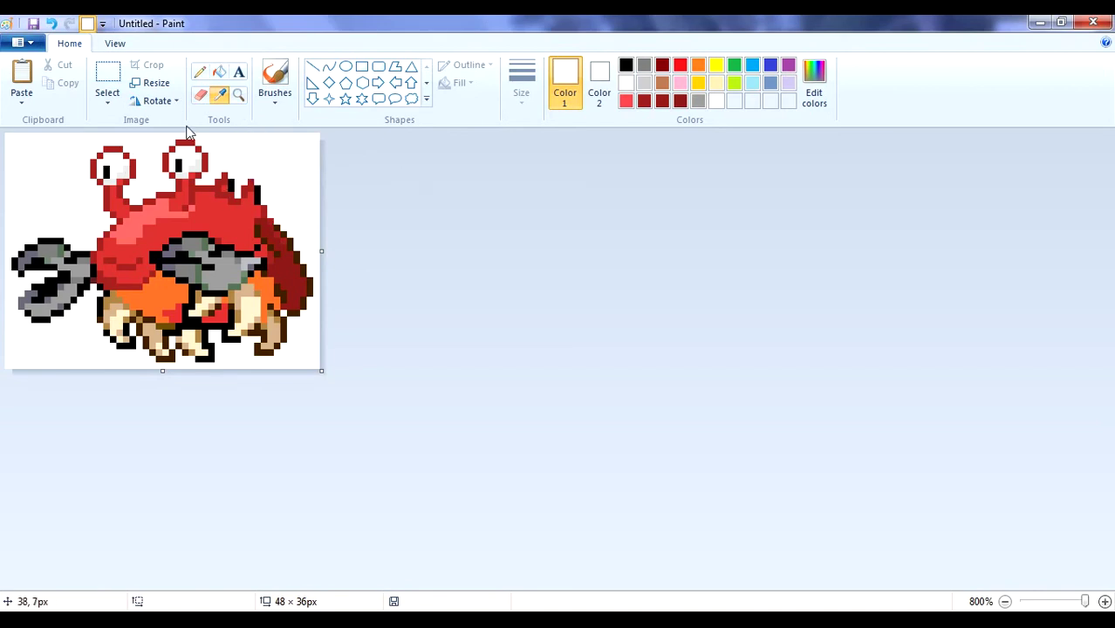
{"action": "left_click", "coordinate": [218, 73]}
{"action": "left_click", "coordinate": [220, 94]}
{"action": "left_click", "coordinate": [166, 207]}
{"action": "left_click", "coordinate": [200, 72]}
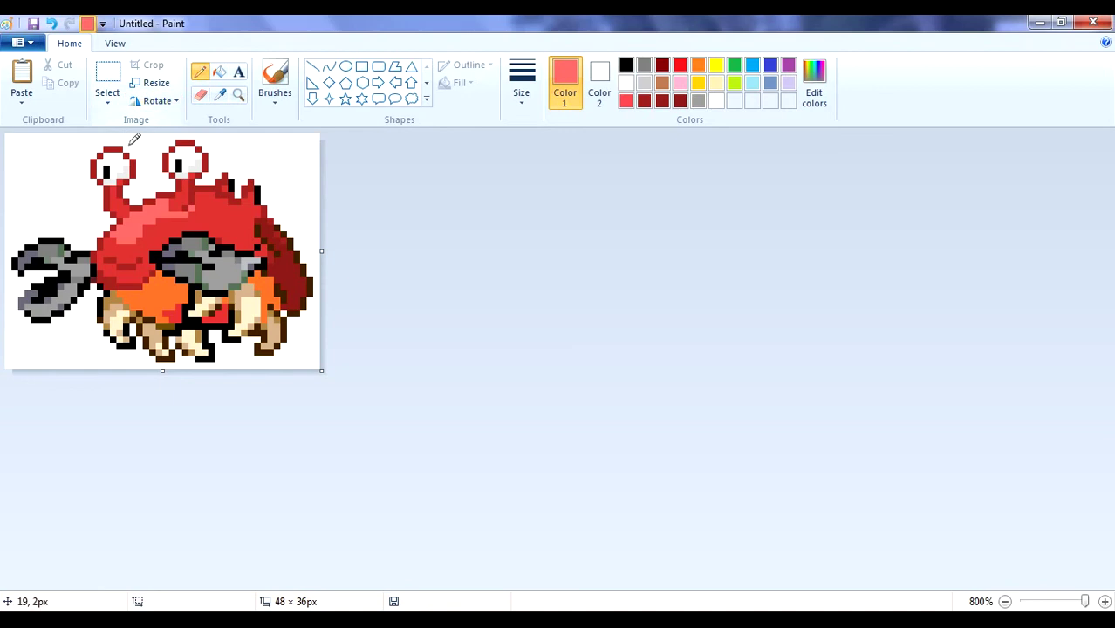
Undo the light red pencil marks drawn beside the crab's eye and on the blank canvas.
{"action": "left_click", "coordinate": [52, 23]}
{"action": "left_click_drag", "start_coordinate": [41, 195], "coordinate": [53, 199]}
{"action": "left_click", "coordinate": [52, 24]}
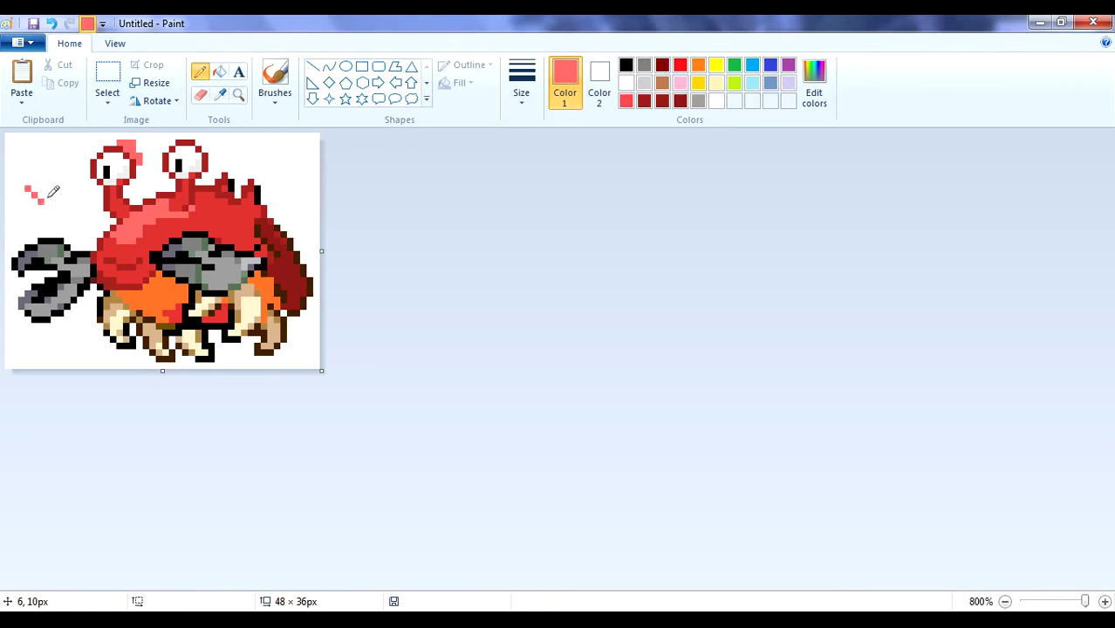
{"action": "left_click", "coordinate": [51, 23]}
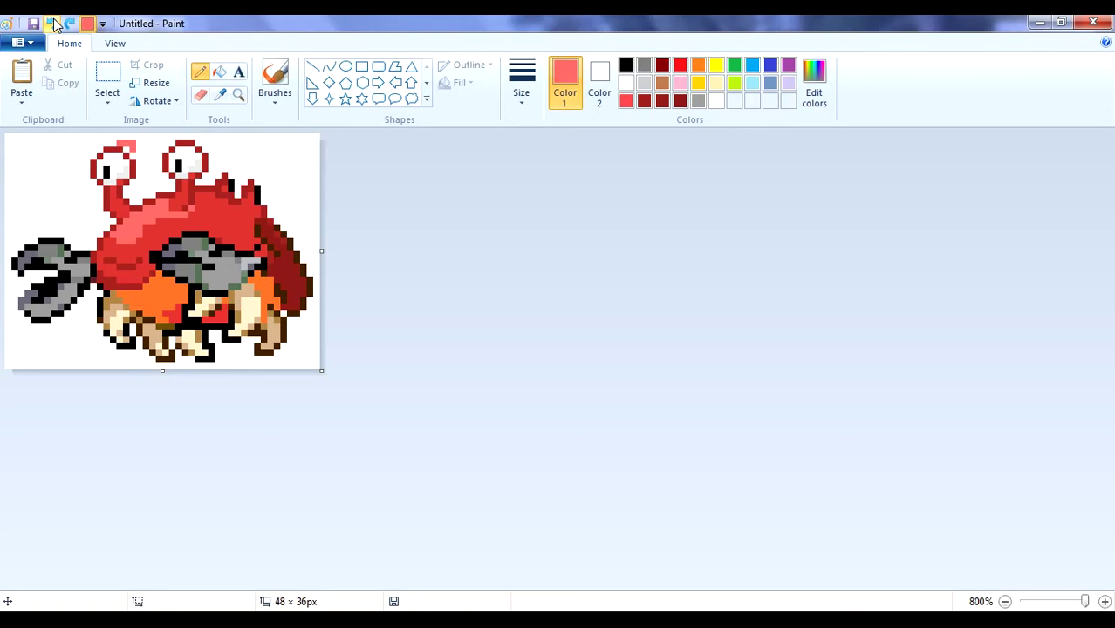
{"action": "left_click", "coordinate": [55, 24]}
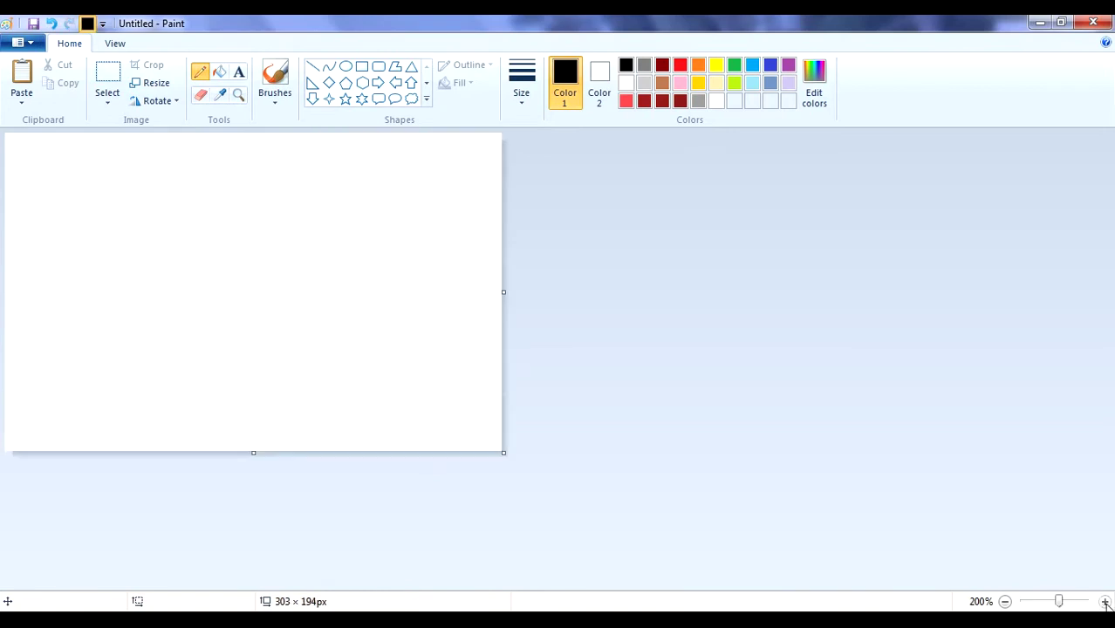
Draw a black upright oval with the Ellipse shape as the new creature's body, replacing the first attempt.
{"action": "scroll", "coordinate": [262, 261], "scroll_direction": "up", "scroll_amount": 1}
{"action": "left_click", "coordinate": [346, 66]}
{"action": "left_click_drag", "start_coordinate": [227, 266], "coordinate": [364, 423]}
{"action": "scroll", "coordinate": [255, 162], "scroll_direction": "up", "scroll_amount": 1}
{"action": "left_click", "coordinate": [52, 24]}
{"action": "left_click_drag", "start_coordinate": [199, 248], "coordinate": [335, 403]}
Draw the tail joint with the Pencil on the oval's lower-right edge and erase the outline it replaces.
{"action": "left_click", "coordinate": [201, 73]}
{"action": "mouse_move", "coordinate": [238, 259]}
{"action": "left_mouse_down"}
{"action": "mouse_move", "coordinate": [267, 268]}
{"action": "mouse_move", "coordinate": [277, 251]}
{"action": "mouse_move", "coordinate": [241, 252]}
{"action": "left_mouse_up"}
{"action": "left_click", "coordinate": [52, 23]}
{"action": "left_click", "coordinate": [200, 94]}
{"action": "left_click", "coordinate": [199, 72]}
{"action": "left_click_drag", "start_coordinate": [279, 306], "coordinate": [277, 307]}
{"action": "left_click", "coordinate": [52, 23]}
{"action": "mouse_move", "coordinate": [331, 346]}
{"action": "left_mouse_down"}
{"action": "mouse_move", "coordinate": [319, 374]}
{"action": "mouse_move", "coordinate": [331, 376]}
{"action": "left_mouse_up"}
{"action": "left_click", "coordinate": [200, 94]}
Draw a curved neck and head outline rising from the oval's top, redoing the strokes that miss.
{"action": "left_click", "coordinate": [199, 71]}
{"action": "left_click_drag", "start_coordinate": [236, 265], "coordinate": [211, 228]}
{"action": "mouse_move", "coordinate": [265, 253]}
{"action": "left_mouse_down"}
{"action": "mouse_move", "coordinate": [232, 216]}
{"action": "mouse_move", "coordinate": [174, 185]}
{"action": "mouse_move", "coordinate": [147, 199]}
{"action": "left_mouse_up"}
{"action": "left_click", "coordinate": [53, 24]}
{"action": "left_click", "coordinate": [52, 24]}
{"action": "left_click", "coordinate": [52, 25]}
{"action": "left_click", "coordinate": [51, 24]}
{"action": "mouse_move", "coordinate": [209, 232]}
{"action": "left_mouse_down"}
{"action": "mouse_move", "coordinate": [195, 233]}
{"action": "mouse_move", "coordinate": [212, 203]}
{"action": "mouse_move", "coordinate": [227, 213]}
{"action": "mouse_move", "coordinate": [207, 192]}
{"action": "mouse_move", "coordinate": [247, 230]}
{"action": "left_mouse_up"}
Smooth the neck and head outline with pixels in black and white sampled from the drawing.
{"action": "left_click", "coordinate": [220, 94]}
{"action": "left_click", "coordinate": [222, 197]}
{"action": "left_click", "coordinate": [221, 96]}
{"action": "left_click", "coordinate": [190, 190]}
{"action": "left_click", "coordinate": [222, 95]}
{"action": "left_click", "coordinate": [229, 196]}
{"action": "left_click", "coordinate": [219, 94]}
{"action": "left_click", "coordinate": [199, 190]}
{"action": "left_click", "coordinate": [219, 94]}
{"action": "left_click", "coordinate": [243, 198]}
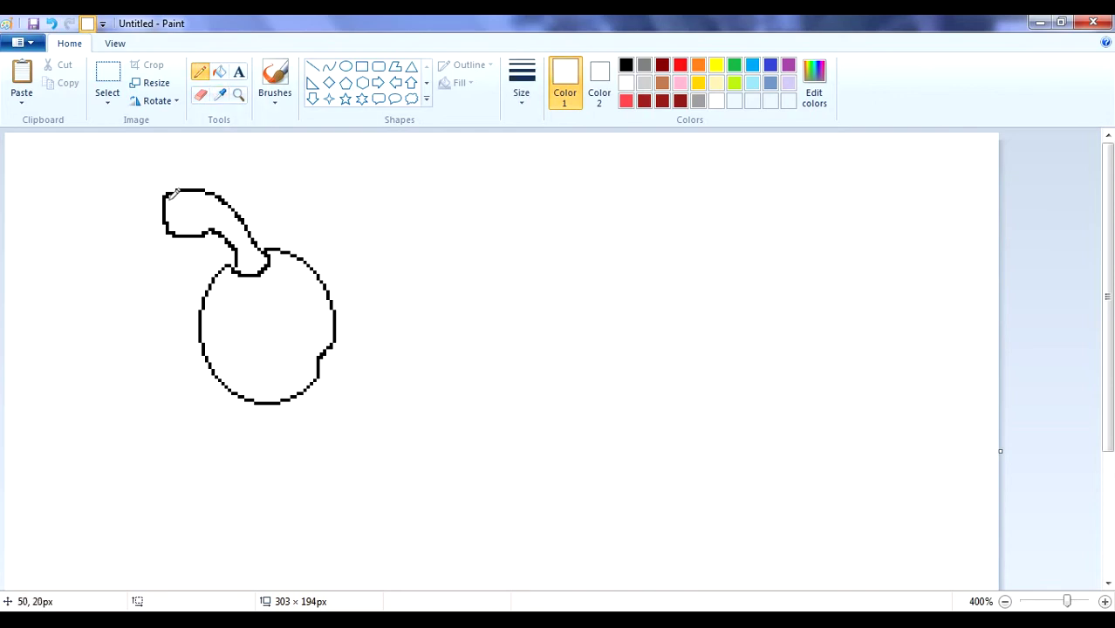
Round off the top and front of the head's outline with sampled black and white.
{"action": "left_click", "coordinate": [219, 94]}
{"action": "left_click", "coordinate": [190, 188]}
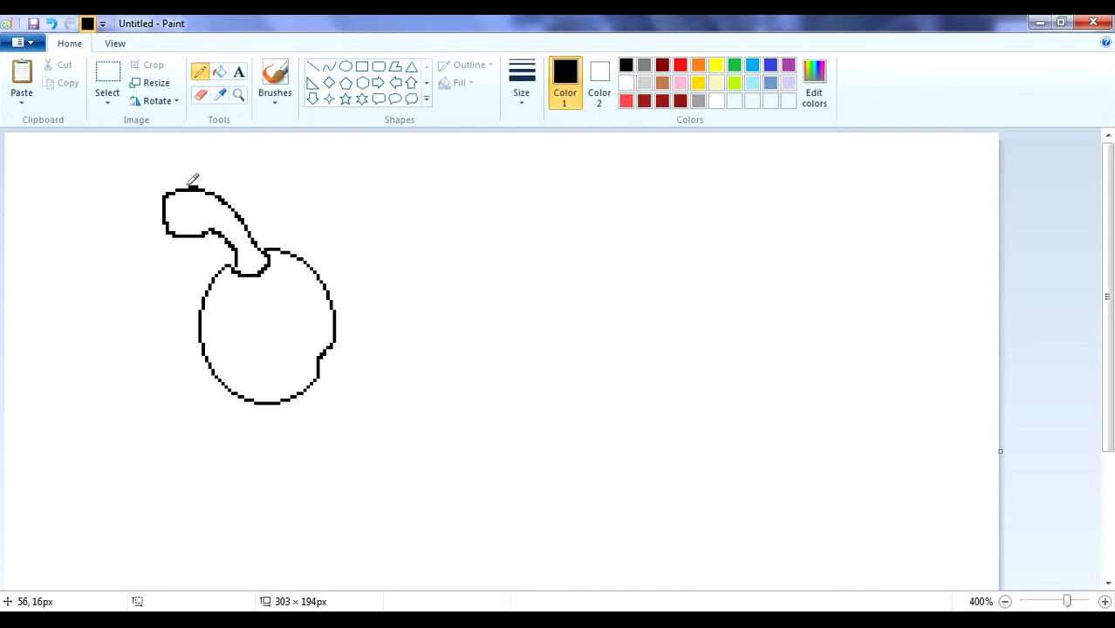
{"action": "left_click", "coordinate": [219, 94]}
{"action": "left_click", "coordinate": [186, 192]}
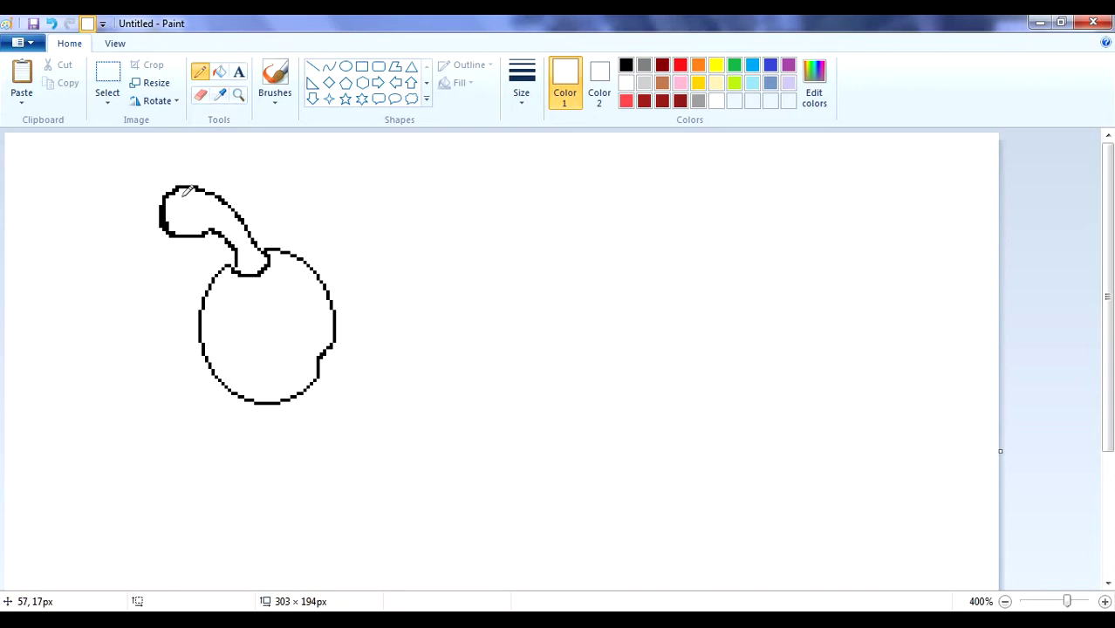
Draw small black facial marks inside the head and undo the last stroke.
{"action": "left_click", "coordinate": [219, 94]}
{"action": "left_click", "coordinate": [216, 202]}
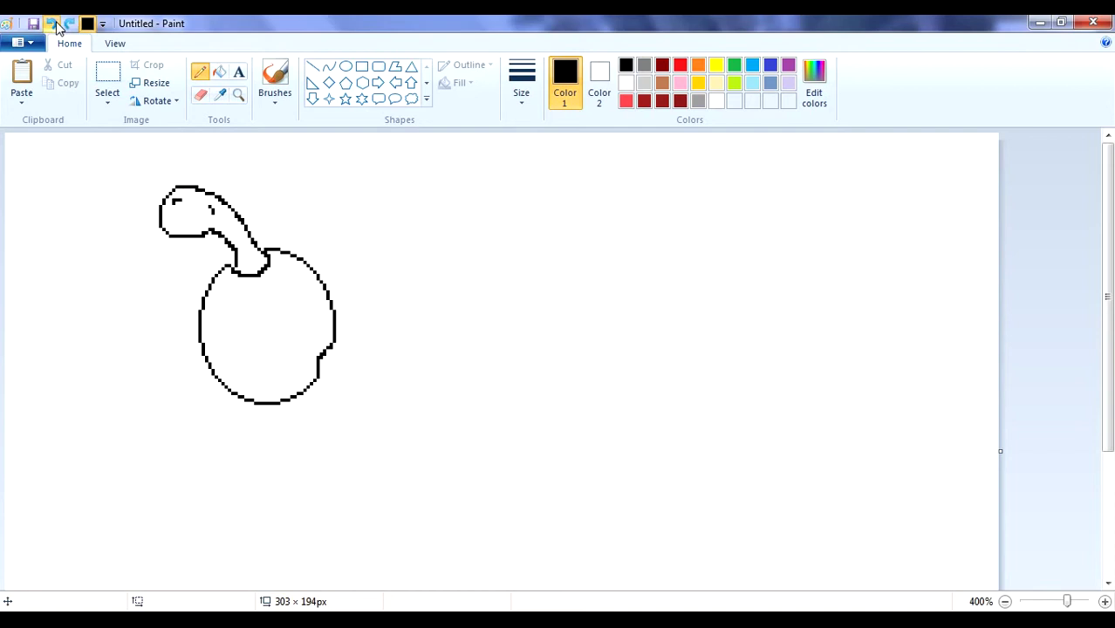
{"action": "left_click_drag", "start_coordinate": [167, 215], "coordinate": [167, 221]}
{"action": "left_click_drag", "start_coordinate": [165, 227], "coordinate": [189, 227]}
{"action": "left_click", "coordinate": [51, 26]}
Draw a small oval eye on the blank canvas, move it onto the head and retouch its pixels.
{"action": "left_click", "coordinate": [347, 66]}
{"action": "left_click_drag", "start_coordinate": [402, 188], "coordinate": [431, 215]}
{"action": "left_click", "coordinate": [108, 77]}
{"action": "left_click_drag", "start_coordinate": [412, 197], "coordinate": [195, 211]}
{"action": "left_click", "coordinate": [220, 95]}
{"action": "left_click", "coordinate": [203, 155]}
{"action": "left_click", "coordinate": [220, 95]}
{"action": "left_click", "coordinate": [190, 200]}
{"action": "left_click", "coordinate": [220, 95]}
{"action": "left_click", "coordinate": [203, 205]}
Copy the eye and place the duplicate beside the first one on the face.
{"action": "left_click", "coordinate": [108, 76]}
{"action": "right_click", "coordinate": [188, 203]}
{"action": "left_click", "coordinate": [218, 231]}
{"action": "left_click", "coordinate": [22, 75]}
{"action": "left_click_drag", "start_coordinate": [13, 142], "coordinate": [186, 216]}
Select the front of the face and reposition it to adjust the head's shape.
{"action": "left_click", "coordinate": [220, 95]}
{"action": "left_click", "coordinate": [108, 77]}
{"action": "left_click_drag", "start_coordinate": [144, 166], "coordinate": [197, 237]}
{"action": "left_click_drag", "start_coordinate": [177, 236], "coordinate": [171, 194]}
{"action": "left_click_drag", "start_coordinate": [175, 202], "coordinate": [178, 204]}
Retouch the front eye and its brow with sampled white and black pixels.
{"action": "left_click", "coordinate": [219, 95]}
{"action": "left_click", "coordinate": [172, 200]}
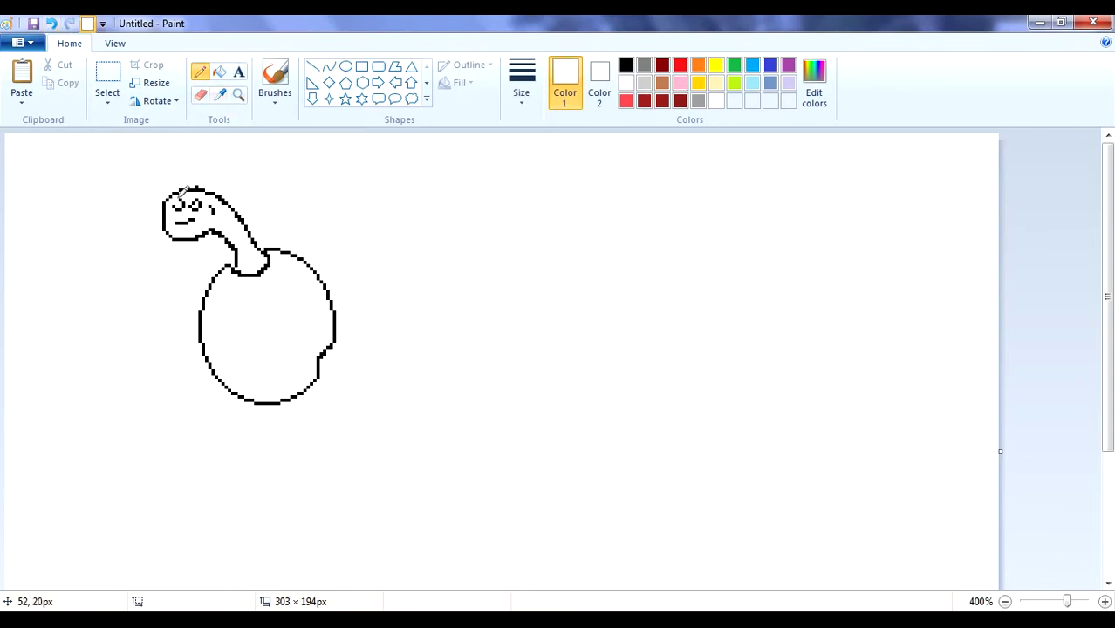
{"action": "left_click", "coordinate": [220, 96]}
{"action": "left_click", "coordinate": [181, 203]}
{"action": "left_click", "coordinate": [177, 213]}
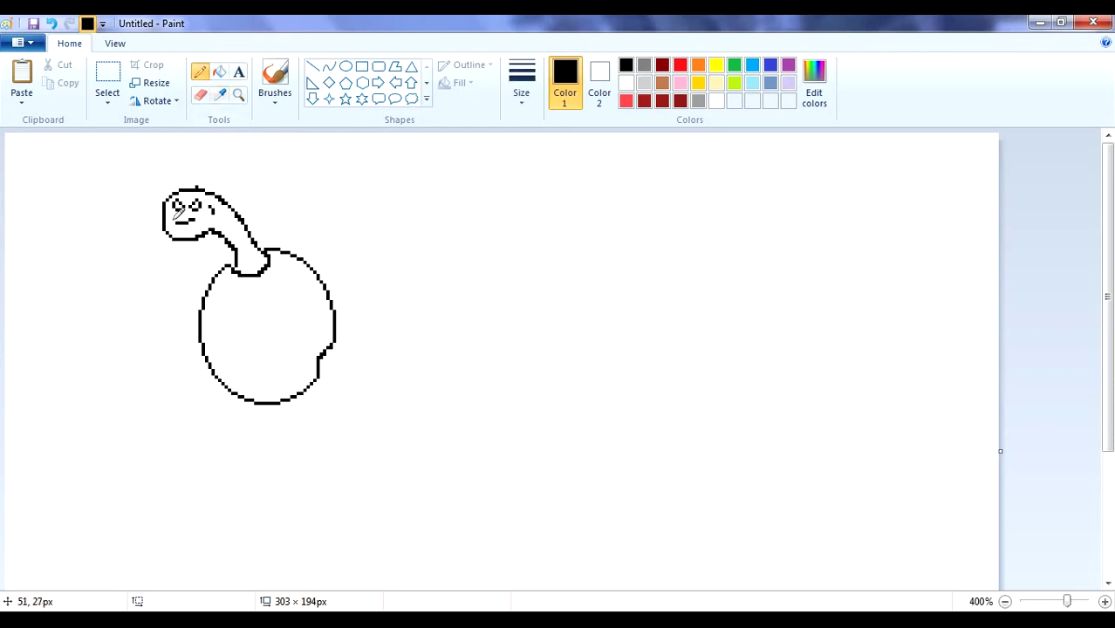
Draw a curled, looping tail with a pointed tip from the joint on the body's lower-right edge.
{"action": "mouse_move", "coordinate": [334, 349]}
{"action": "left_mouse_down"}
{"action": "mouse_move", "coordinate": [407, 335]}
{"action": "mouse_move", "coordinate": [382, 328]}
{"action": "mouse_move", "coordinate": [387, 356]}
{"action": "left_mouse_up"}
{"action": "mouse_move", "coordinate": [320, 373]}
{"action": "left_mouse_down"}
{"action": "mouse_move", "coordinate": [366, 387]}
{"action": "mouse_move", "coordinate": [428, 339]}
{"action": "mouse_move", "coordinate": [390, 396]}
{"action": "mouse_move", "coordinate": [340, 366]}
{"action": "mouse_move", "coordinate": [435, 318]}
{"action": "mouse_move", "coordinate": [380, 349]}
{"action": "mouse_move", "coordinate": [449, 365]}
{"action": "left_mouse_up"}
{"action": "left_click", "coordinate": [53, 24]}
{"action": "left_click", "coordinate": [51, 23]}
{"action": "mouse_move", "coordinate": [387, 305]}
{"action": "left_mouse_down"}
{"action": "mouse_move", "coordinate": [422, 316]}
{"action": "mouse_move", "coordinate": [405, 307]}
{"action": "left_mouse_up"}
{"action": "left_click", "coordinate": [220, 95]}
{"action": "left_click", "coordinate": [466, 254]}
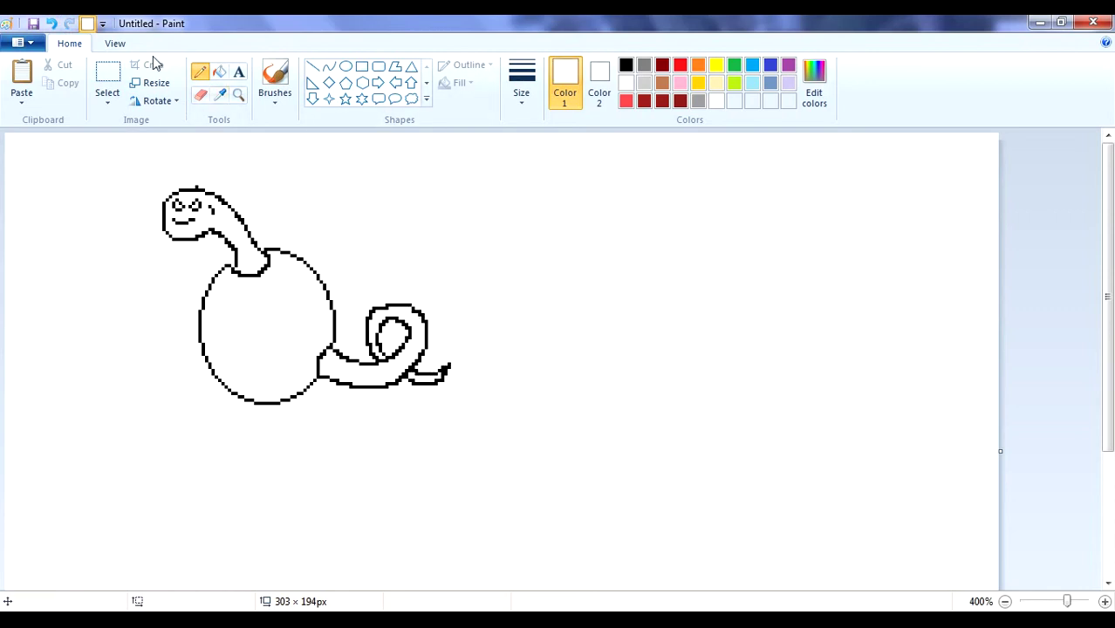
Select the tail and shift it slightly closer to the body.
{"action": "left_click", "coordinate": [108, 77]}
{"action": "left_click_drag", "start_coordinate": [354, 263], "coordinate": [526, 485]}
{"action": "left_click_drag", "start_coordinate": [410, 326], "coordinate": [397, 323]}
{"action": "left_click", "coordinate": [428, 164]}
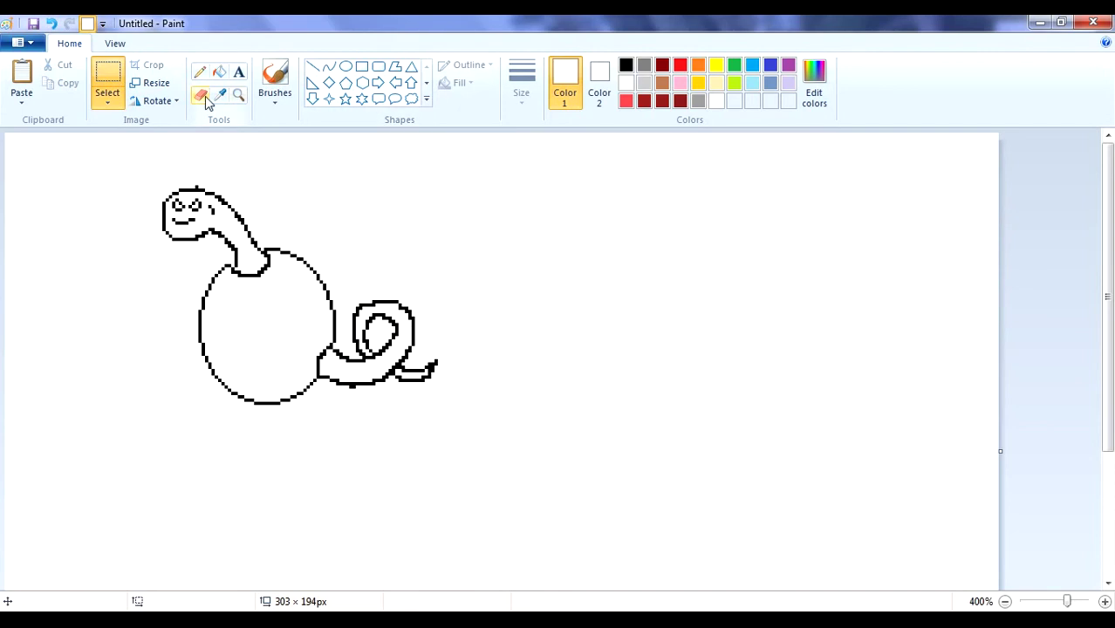
{"action": "left_click", "coordinate": [199, 71]}
{"action": "left_click", "coordinate": [219, 95]}
{"action": "left_click", "coordinate": [250, 275]}
{"action": "left_click_drag", "start_coordinate": [257, 301], "coordinate": [259, 335]}
{"action": "left_click", "coordinate": [53, 25]}
Shorten the body by moving its lower half and tail up, and shift the head side slightly inward.
{"action": "left_click", "coordinate": [117, 75]}
{"action": "left_click_drag", "start_coordinate": [162, 300], "coordinate": [565, 490]}
{"action": "left_click_drag", "start_coordinate": [320, 426], "coordinate": [321, 417]}
{"action": "left_click_drag", "start_coordinate": [117, 159], "coordinate": [275, 425]}
Draw two short legs under the body and clean their overlapping outlines with white.
{"action": "mouse_move", "coordinate": [244, 400]}
{"action": "left_mouse_down"}
{"action": "mouse_move", "coordinate": [228, 447]}
{"action": "mouse_move", "coordinate": [276, 388]}
{"action": "left_mouse_up"}
{"action": "left_click", "coordinate": [219, 95]}
{"action": "left_click", "coordinate": [241, 385]}
{"action": "key", "text": "ctrl+z"}
{"action": "left_click", "coordinate": [220, 95]}
{"action": "left_click", "coordinate": [264, 388]}
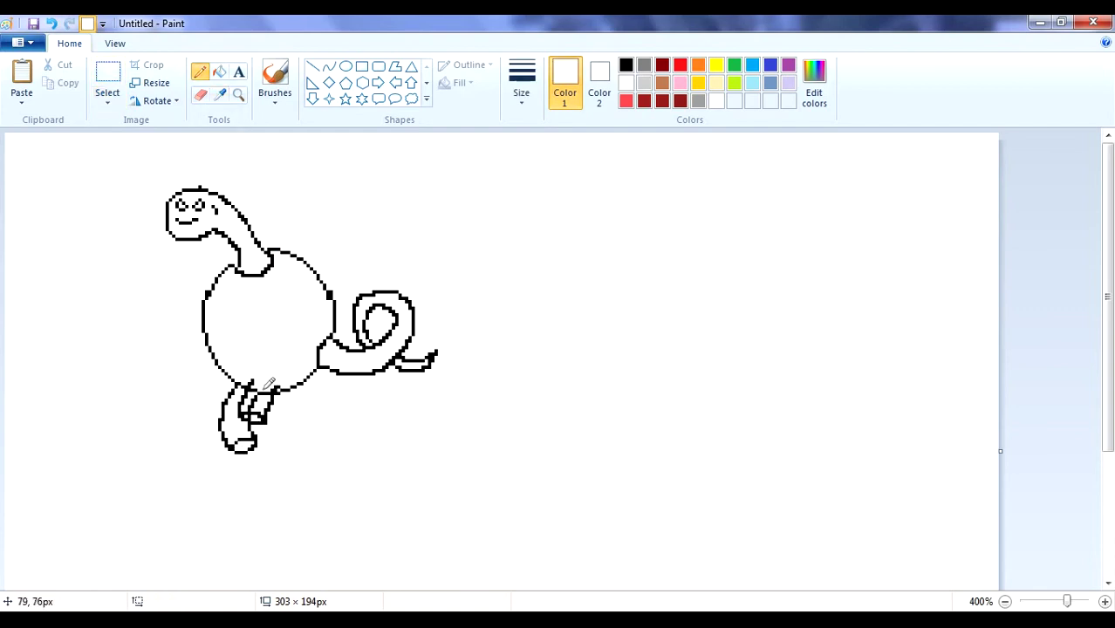
Shorten the outer leg by selecting its foot and moving it up.
{"action": "left_click", "coordinate": [109, 74]}
{"action": "left_click_drag", "start_coordinate": [325, 542], "coordinate": [219, 442]}
{"action": "left_click_drag", "start_coordinate": [280, 468], "coordinate": [221, 445]}
{"action": "left_click", "coordinate": [279, 467]}
{"action": "left_click_drag", "start_coordinate": [336, 486], "coordinate": [169, 395]}
{"action": "left_click_drag", "start_coordinate": [228, 443], "coordinate": [228, 439]}
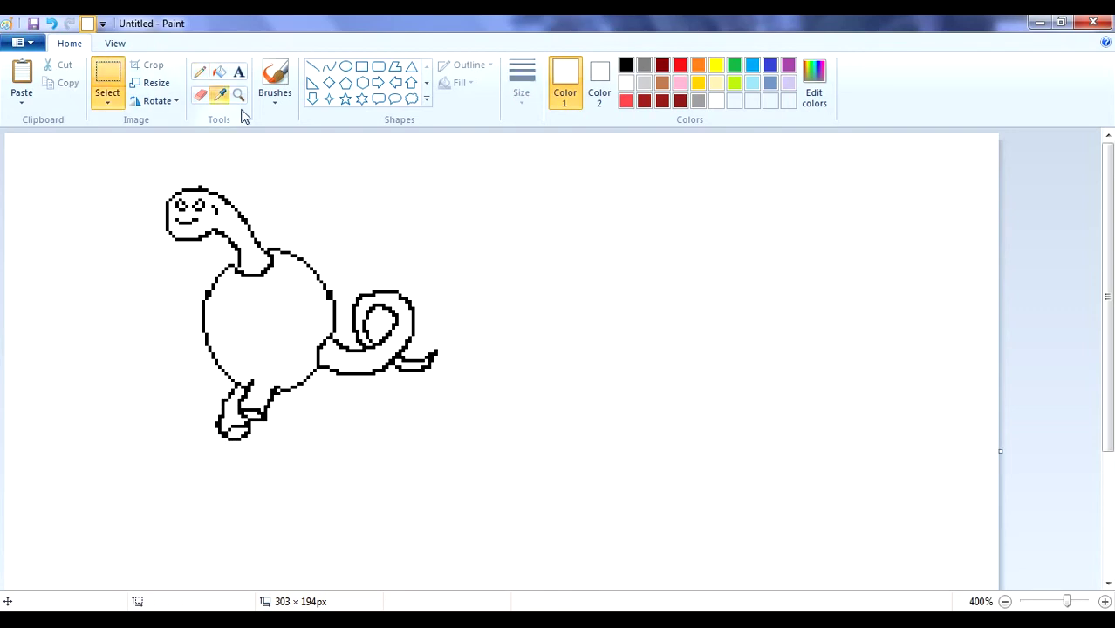
Draw a black arched top on the inner leg where it overlaps the body.
{"action": "left_click", "coordinate": [199, 72]}
{"action": "left_click", "coordinate": [220, 94]}
{"action": "left_click", "coordinate": [252, 381]}
{"action": "left_click_drag", "start_coordinate": [253, 381], "coordinate": [274, 389]}
{"action": "key", "text": "ctrl+z"}
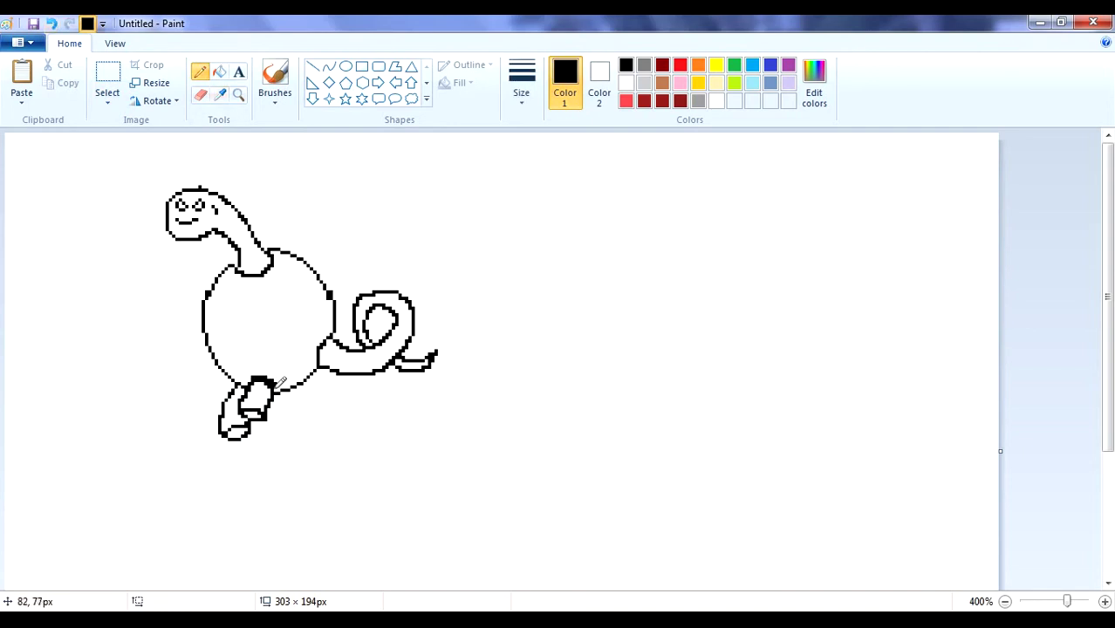
Shorten the outer leg further by moving its foot up and erasing the excess outline.
{"action": "left_click", "coordinate": [108, 79]}
{"action": "mouse_move", "coordinate": [254, 469]}
{"action": "left_mouse_down"}
{"action": "mouse_move", "coordinate": [202, 417]}
{"action": "mouse_move", "coordinate": [233, 435]}
{"action": "mouse_move", "coordinate": [206, 420]}
{"action": "mouse_move", "coordinate": [239, 407]}
{"action": "left_mouse_up"}
{"action": "left_click", "coordinate": [202, 94]}
{"action": "left_click", "coordinate": [198, 72]}
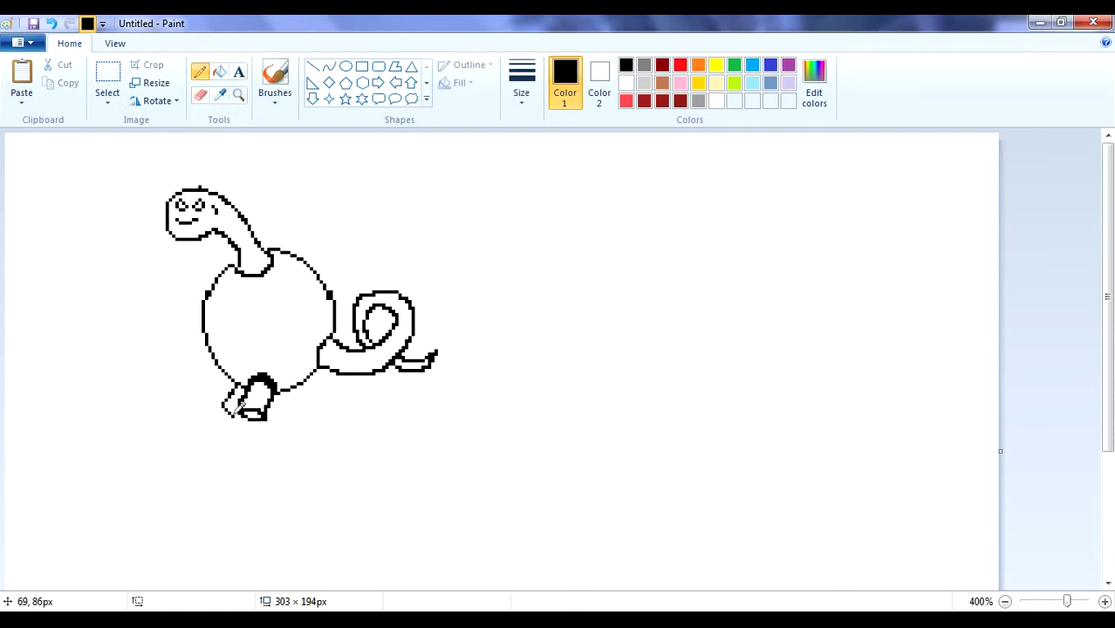
{"action": "left_click_drag", "start_coordinate": [164, 280], "coordinate": [190, 302]}
{"action": "key", "text": "ctrl+z"}
{"action": "left_click_drag", "start_coordinate": [673, 381], "coordinate": [610, 335]}
{"action": "key", "text": "ctrl+z"}
Draw a bent arm with a fingered hand on the blank canvas beside the creature.
{"action": "mouse_move", "coordinate": [485, 237]}
{"action": "left_mouse_down"}
{"action": "mouse_move", "coordinate": [500, 267]}
{"action": "mouse_move", "coordinate": [522, 269]}
{"action": "left_mouse_up"}
{"action": "mouse_move", "coordinate": [504, 227]}
{"action": "left_mouse_down"}
{"action": "mouse_move", "coordinate": [525, 245]}
{"action": "mouse_move", "coordinate": [479, 231]}
{"action": "mouse_move", "coordinate": [520, 194]}
{"action": "left_mouse_up"}
{"action": "left_click", "coordinate": [202, 94]}
{"action": "left_click", "coordinate": [200, 72]}
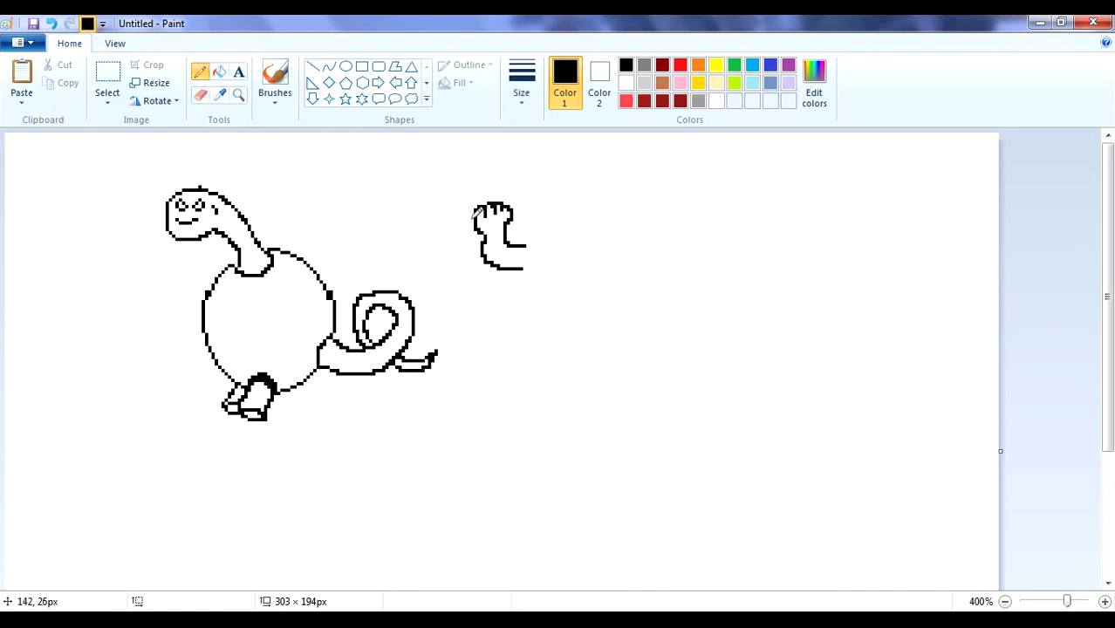
{"action": "left_click", "coordinate": [53, 24]}
Move the hand-drawn arm next to the creature's body and delete it.
{"action": "left_click", "coordinate": [107, 73]}
{"action": "left_click_drag", "start_coordinate": [439, 164], "coordinate": [573, 294]}
{"action": "mouse_move", "coordinate": [543, 274]}
{"action": "left_mouse_down"}
{"action": "mouse_move", "coordinate": [287, 297]}
{"action": "mouse_move", "coordinate": [157, 358]}
{"action": "left_mouse_up"}
{"action": "right_click", "coordinate": [157, 359]}
{"action": "left_click", "coordinate": [199, 479]}
Cut the raised fist arm from the grey four-armed sprite and place it below the creature.
{"action": "left_click", "coordinate": [1103, 601]}
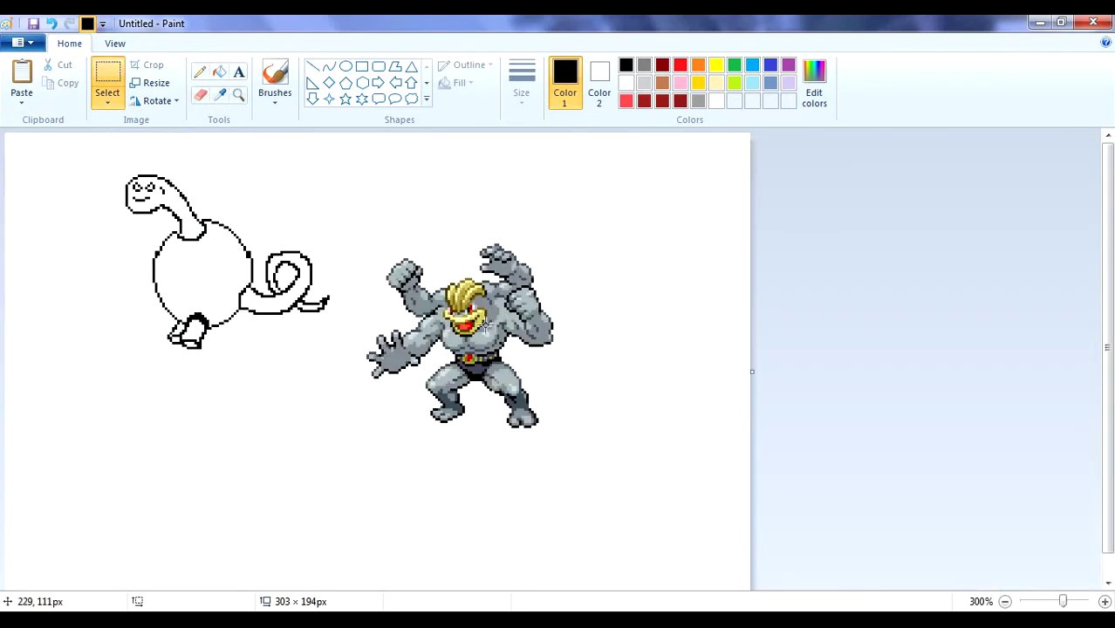
{"action": "left_click_drag", "start_coordinate": [427, 311], "coordinate": [430, 314]}
{"action": "mouse_move", "coordinate": [417, 297]}
{"action": "left_mouse_down"}
{"action": "mouse_move", "coordinate": [130, 259]}
{"action": "mouse_move", "coordinate": [141, 358]}
{"action": "mouse_move", "coordinate": [160, 401]}
{"action": "left_mouse_up"}
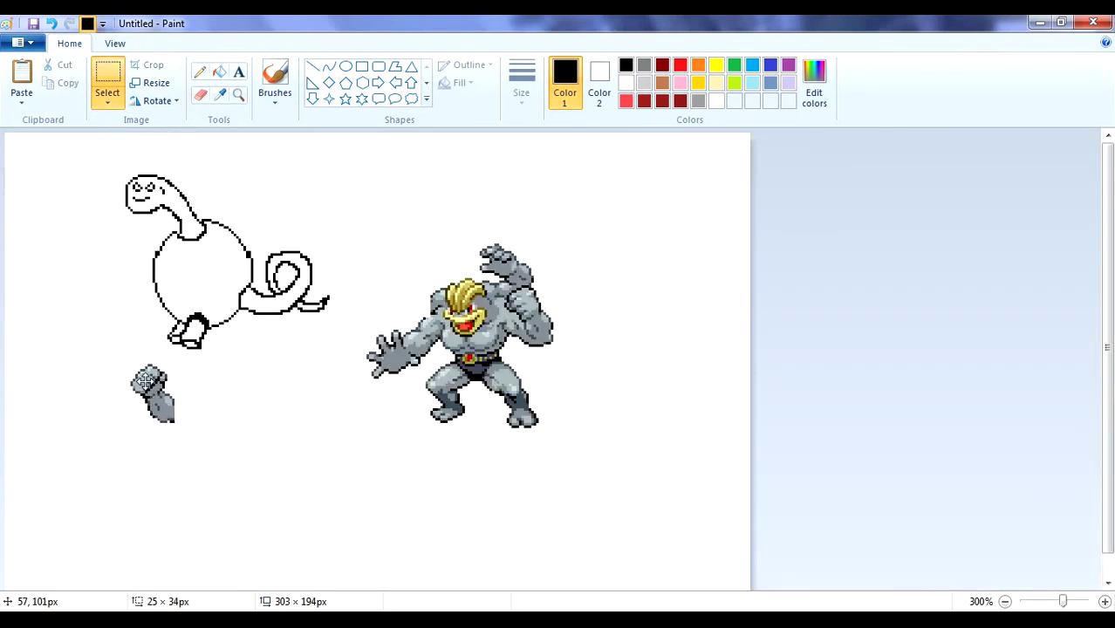
Separate the grey sprite's open-handed arm and move it next to the creature.
{"action": "mouse_move", "coordinate": [349, 292]}
{"action": "left_mouse_down"}
{"action": "mouse_move", "coordinate": [429, 374]}
{"action": "mouse_move", "coordinate": [358, 414]}
{"action": "left_mouse_up"}
{"action": "left_click", "coordinate": [450, 464]}
{"action": "mouse_move", "coordinate": [365, 322]}
{"action": "left_mouse_down"}
{"action": "mouse_move", "coordinate": [412, 360]}
{"action": "mouse_move", "coordinate": [405, 297]}
{"action": "left_mouse_up"}
{"action": "left_click_drag", "start_coordinate": [408, 478], "coordinate": [304, 339]}
{"action": "left_click_drag", "start_coordinate": [338, 407], "coordinate": [270, 392]}
Flip the open-handed arm horizontally and vertically to test its orientation, and delete it.
{"action": "left_click", "coordinate": [157, 101]}
{"action": "left_click", "coordinate": [184, 192]}
{"action": "left_click", "coordinate": [157, 101]}
{"action": "left_click", "coordinate": [178, 174]}
{"action": "left_click", "coordinate": [157, 101]}
{"action": "left_click", "coordinate": [185, 193]}
{"action": "key", "text": "Delete"}
Place the grey fist arm on the front of the body and flip it horizontally twice.
{"action": "left_click_drag", "start_coordinate": [226, 436], "coordinate": [121, 351]}
{"action": "left_click_drag", "start_coordinate": [190, 394], "coordinate": [182, 278]}
{"action": "left_click", "coordinate": [157, 101]}
{"action": "left_click", "coordinate": [184, 192]}
{"action": "left_click", "coordinate": [157, 101]}
{"action": "left_click", "coordinate": [184, 193]}
Narrow the body by shifting its tail side inward, and move the legs up slightly.
{"action": "left_click_drag", "start_coordinate": [350, 181], "coordinate": [256, 356]}
{"action": "left_click_drag", "start_coordinate": [248, 447], "coordinate": [106, 321]}
{"action": "left_click_drag", "start_coordinate": [141, 348], "coordinate": [142, 343]}
Move the creature's head and neck slightly down toward the body and clean up the leftover outline in white.
{"action": "left_click", "coordinate": [172, 148]}
{"action": "left_click_drag", "start_coordinate": [86, 146], "coordinate": [202, 222]}
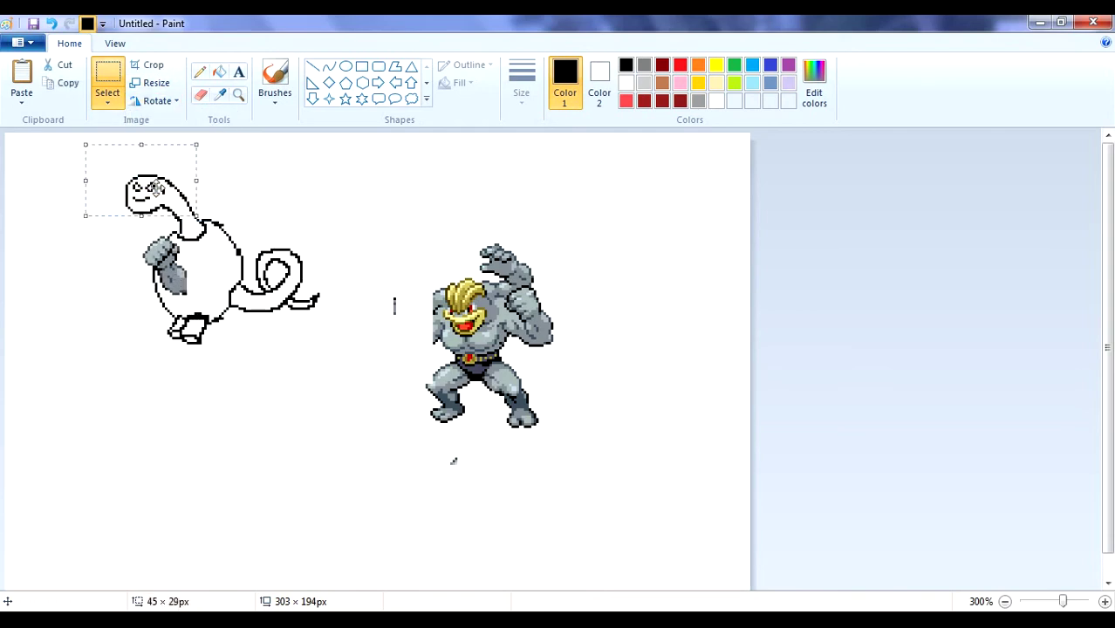
{"action": "left_click_drag", "start_coordinate": [157, 188], "coordinate": [164, 199]}
{"action": "left_click", "coordinate": [217, 146]}
{"action": "left_click", "coordinate": [220, 95]}
{"action": "left_click", "coordinate": [229, 235]}
{"action": "left_click", "coordinate": [108, 81]}
{"action": "mouse_move", "coordinate": [152, 326]}
{"action": "left_mouse_down"}
{"action": "mouse_move", "coordinate": [219, 405]}
{"action": "mouse_move", "coordinate": [130, 312]}
{"action": "mouse_move", "coordinate": [159, 333]}
{"action": "left_mouse_up"}
Paste a fresh copy of the grey sprite and move its fist arm to the creature's front as a second arm.
{"action": "left_click", "coordinate": [324, 465]}
{"action": "key", "text": "ctrl+v"}
{"action": "left_click_drag", "start_coordinate": [139, 259], "coordinate": [351, 483]}
{"action": "left_click", "coordinate": [229, 347]}
{"action": "left_click_drag", "start_coordinate": [243, 373], "coordinate": [290, 440]}
{"action": "left_click_drag", "start_coordinate": [266, 406], "coordinate": [83, 290]}
Delete both remaining grey sprites and reposition the whole creature on the empty canvas.
{"action": "left_click_drag", "start_coordinate": [351, 343], "coordinate": [126, 162]}
{"action": "mouse_move", "coordinate": [224, 233]}
{"action": "left_mouse_down"}
{"action": "mouse_move", "coordinate": [155, 280]}
{"action": "mouse_move", "coordinate": [175, 275]}
{"action": "left_mouse_up"}
{"action": "left_click", "coordinate": [206, 416]}
{"action": "left_click_drag", "start_coordinate": [210, 386], "coordinate": [436, 567]}
{"action": "right_click", "coordinate": [349, 524]}
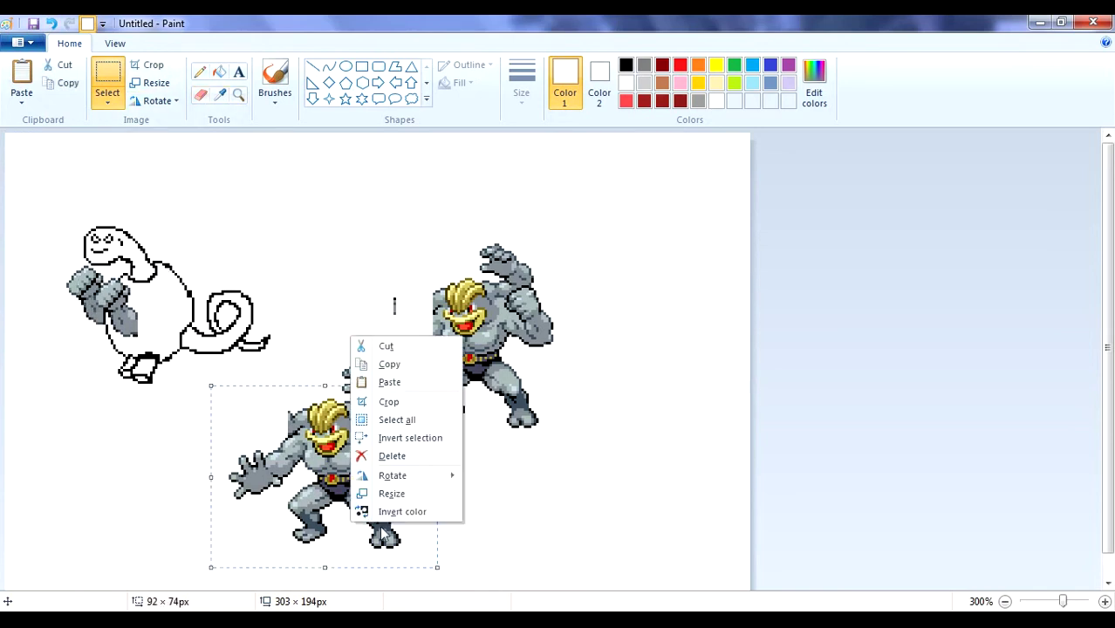
{"action": "left_click", "coordinate": [393, 456]}
{"action": "left_click_drag", "start_coordinate": [567, 534], "coordinate": [331, 200]}
{"action": "key", "text": "Delete"}
{"action": "left_click_drag", "start_coordinate": [396, 406], "coordinate": [14, 149]}
{"action": "left_click_drag", "start_coordinate": [201, 335], "coordinate": [245, 330]}
Erase the creature's legs together with the bottom of its body outline.
{"action": "left_click", "coordinate": [324, 453]}
{"action": "left_click", "coordinate": [205, 100]}
{"action": "mouse_move", "coordinate": [165, 359]}
{"action": "left_mouse_down"}
{"action": "mouse_move", "coordinate": [186, 366]}
{"action": "mouse_move", "coordinate": [197, 354]}
{"action": "left_mouse_up"}
Shift the tail side of the body slightly inward and adjust the loose end of the lower outline.
{"action": "left_click", "coordinate": [108, 88]}
{"action": "left_click_drag", "start_coordinate": [353, 386], "coordinate": [201, 282]}
{"action": "left_click_drag", "start_coordinate": [227, 309], "coordinate": [224, 304]}
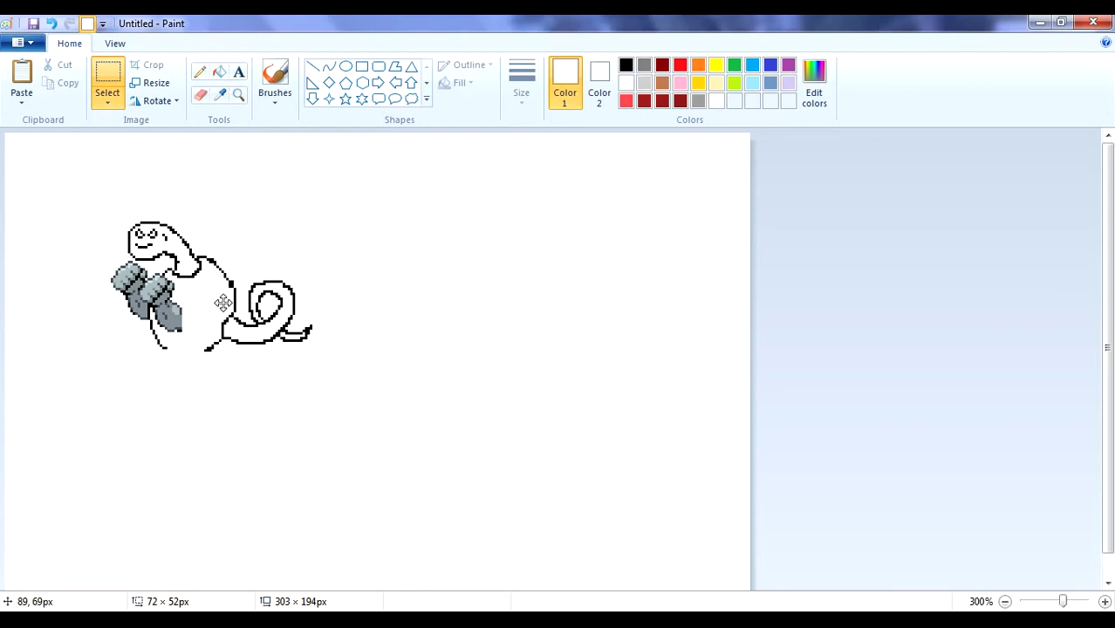
{"action": "left_click", "coordinate": [336, 492]}
{"action": "left_click_drag", "start_coordinate": [187, 340], "coordinate": [217, 359]}
{"action": "left_click_drag", "start_coordinate": [209, 356], "coordinate": [212, 356]}
{"action": "left_click", "coordinate": [325, 449]}
Draw a black curve closing the bottom of the body and tidy its edge in white.
{"action": "left_click", "coordinate": [1105, 602]}
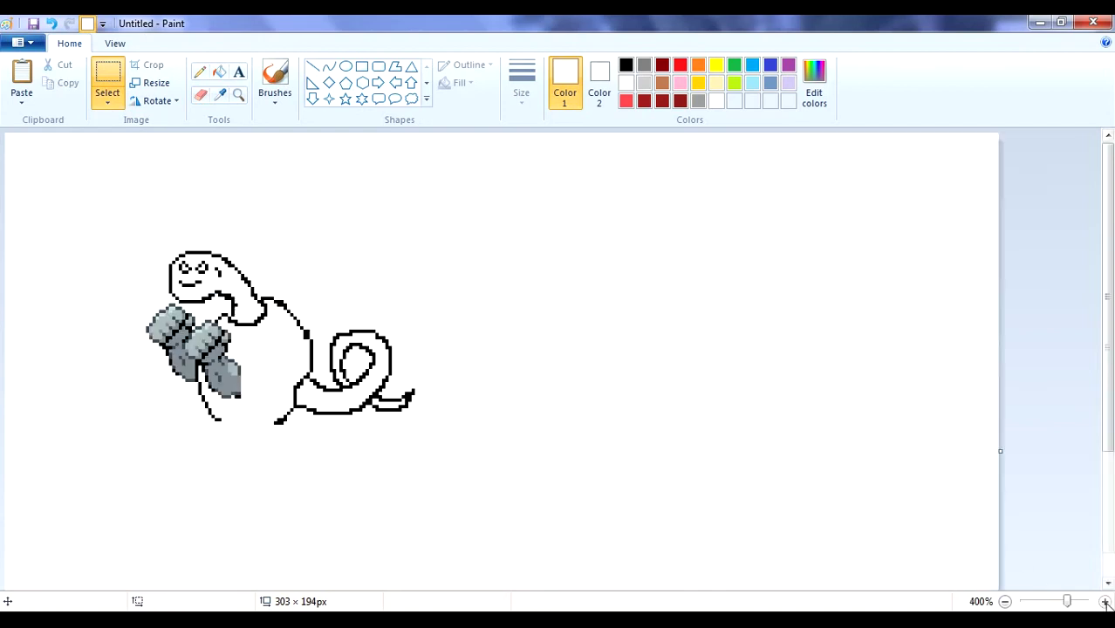
{"action": "scroll", "coordinate": [611, 367], "scroll_direction": "down", "scroll_amount": 3}
{"action": "left_click", "coordinate": [219, 95]}
{"action": "left_click", "coordinate": [307, 219]}
{"action": "left_click_drag", "start_coordinate": [220, 305], "coordinate": [290, 298]}
{"action": "left_click", "coordinate": [220, 95]}
{"action": "left_click", "coordinate": [290, 281]}
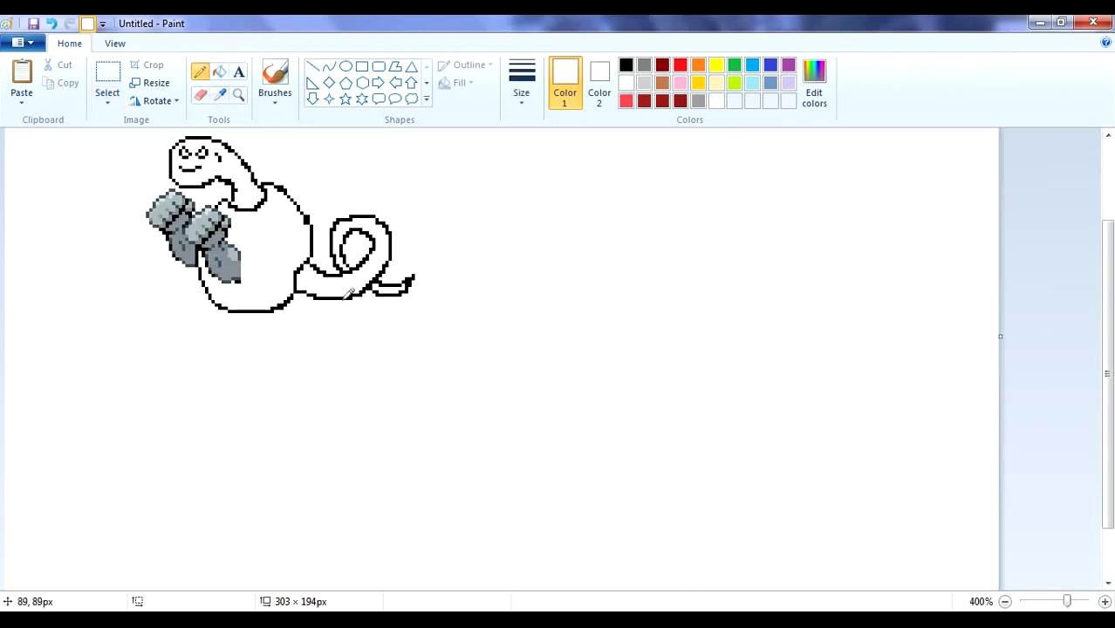
Draw a new black-outlined leg with a foot beneath the front of the body.
{"action": "left_click", "coordinate": [220, 95]}
{"action": "left_click", "coordinate": [209, 302]}
{"action": "mouse_move", "coordinate": [210, 303]}
{"action": "left_mouse_down"}
{"action": "mouse_move", "coordinate": [235, 335]}
{"action": "mouse_move", "coordinate": [218, 357]}
{"action": "left_mouse_up"}
{"action": "left_click_drag", "start_coordinate": [232, 333], "coordinate": [219, 323]}
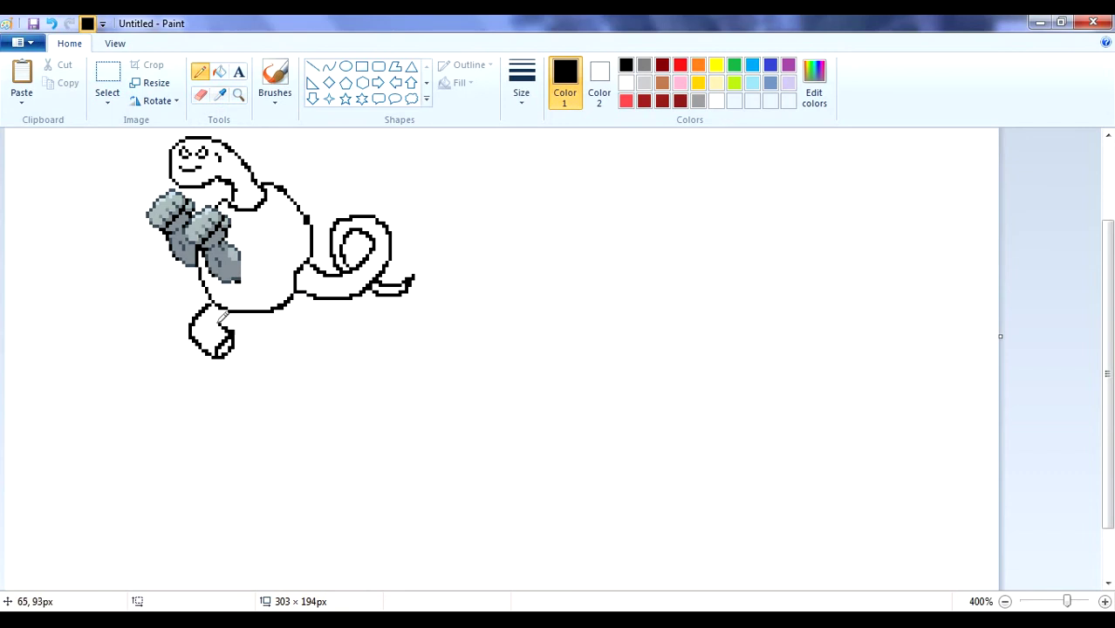
{"action": "left_click", "coordinate": [224, 300]}
{"action": "left_click", "coordinate": [220, 95]}
{"action": "left_click", "coordinate": [245, 310]}
Duplicate the new leg, place the copy just behind the first, and erase the overlapping lines.
{"action": "left_click", "coordinate": [107, 80]}
{"action": "left_click_drag", "start_coordinate": [174, 300], "coordinate": [235, 358]}
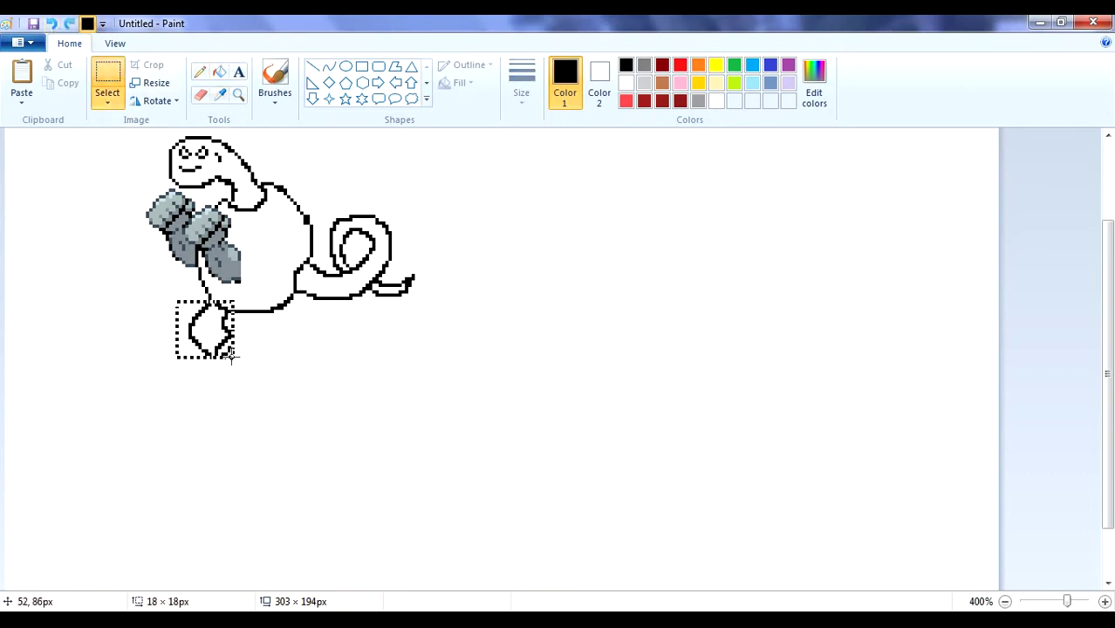
{"action": "left_click", "coordinate": [22, 81]}
{"action": "left_click_drag", "start_coordinate": [35, 161], "coordinate": [244, 323]}
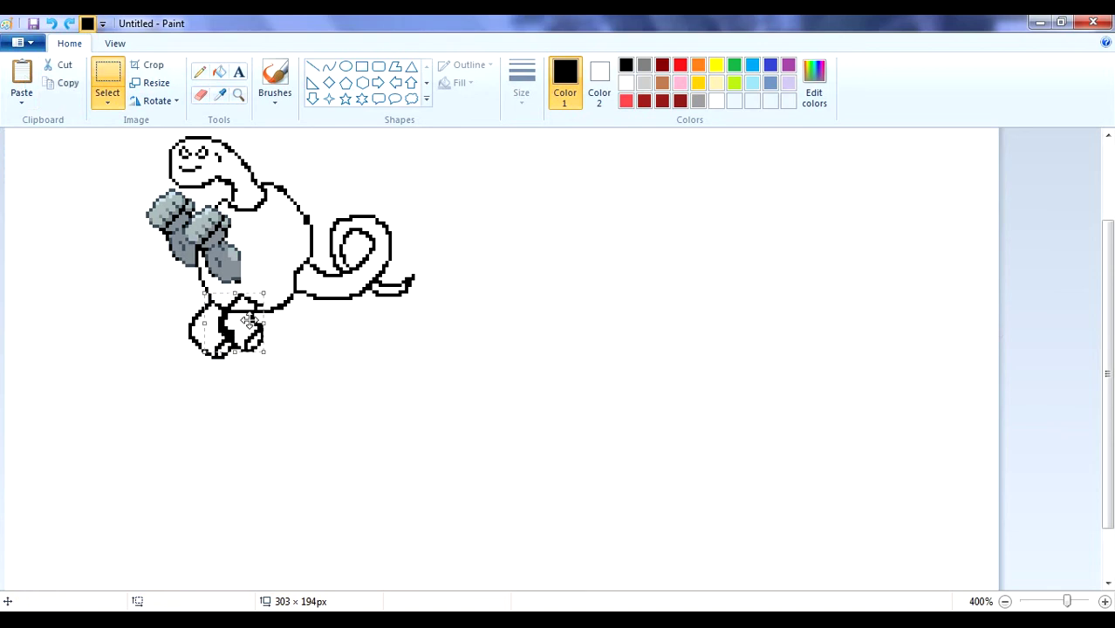
{"action": "left_click", "coordinate": [200, 72]}
{"action": "left_click", "coordinate": [219, 94]}
{"action": "left_click", "coordinate": [237, 328]}
{"action": "key", "text": "ctrl+z"}
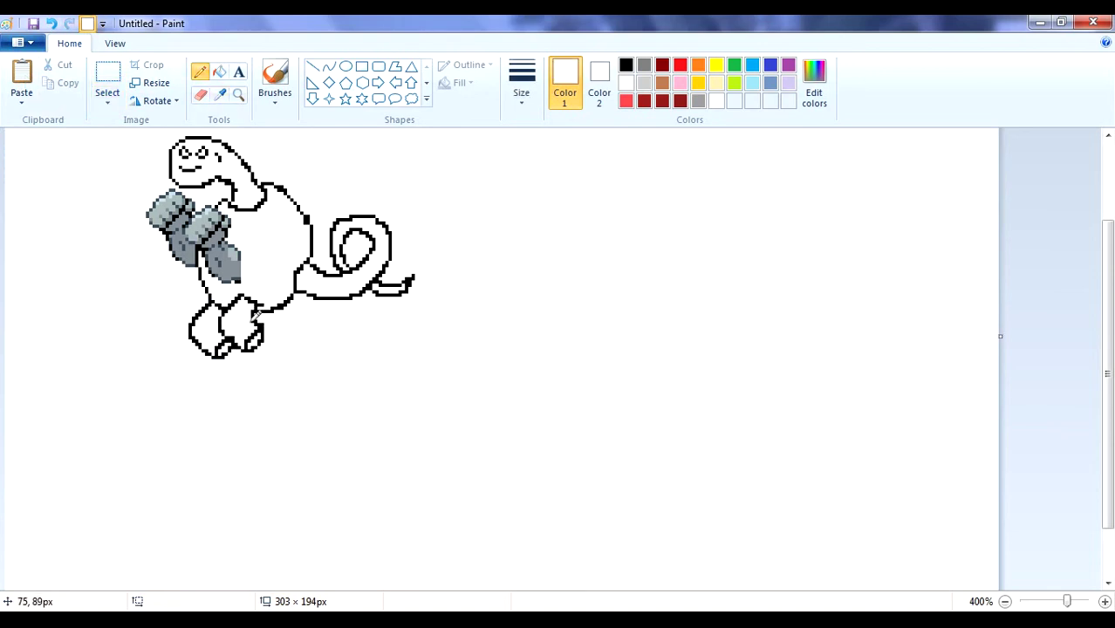
Thicken the joint above the second leg with black shading.
{"action": "left_click", "coordinate": [219, 94]}
{"action": "left_click", "coordinate": [260, 305]}
{"action": "left_click_drag", "start_coordinate": [259, 306], "coordinate": [257, 298]}
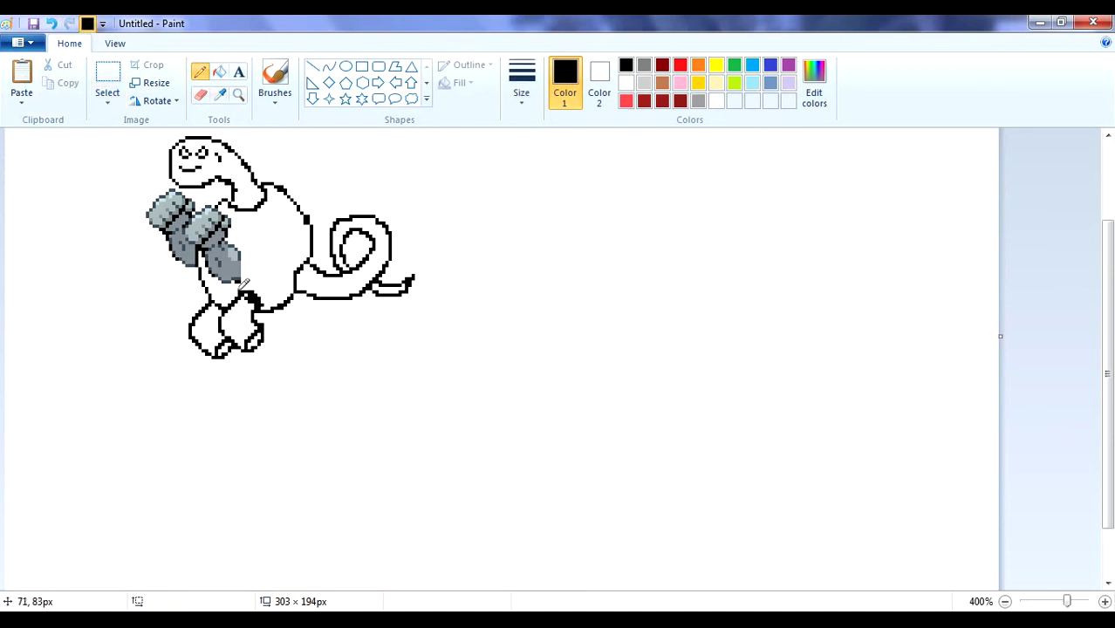
{"action": "left_click", "coordinate": [251, 281], "text": "ctrl"}
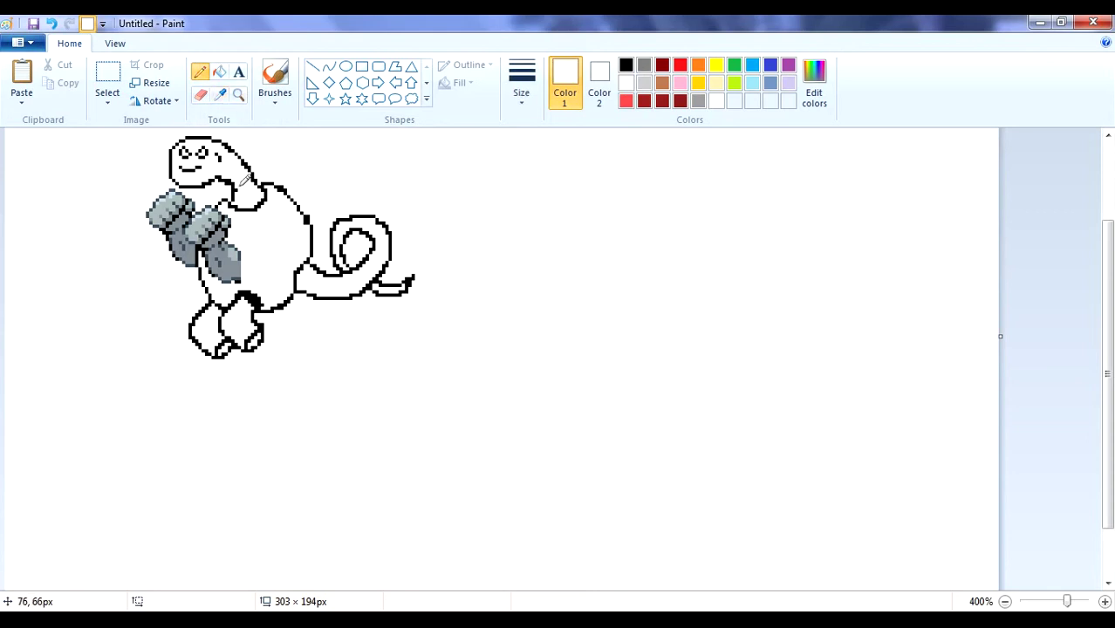
Move the tail and rear edge of the body slightly toward the front.
{"action": "left_click", "coordinate": [107, 77]}
{"action": "left_click_drag", "start_coordinate": [281, 164], "coordinate": [483, 351]}
{"action": "left_click_drag", "start_coordinate": [339, 217], "coordinate": [332, 216]}
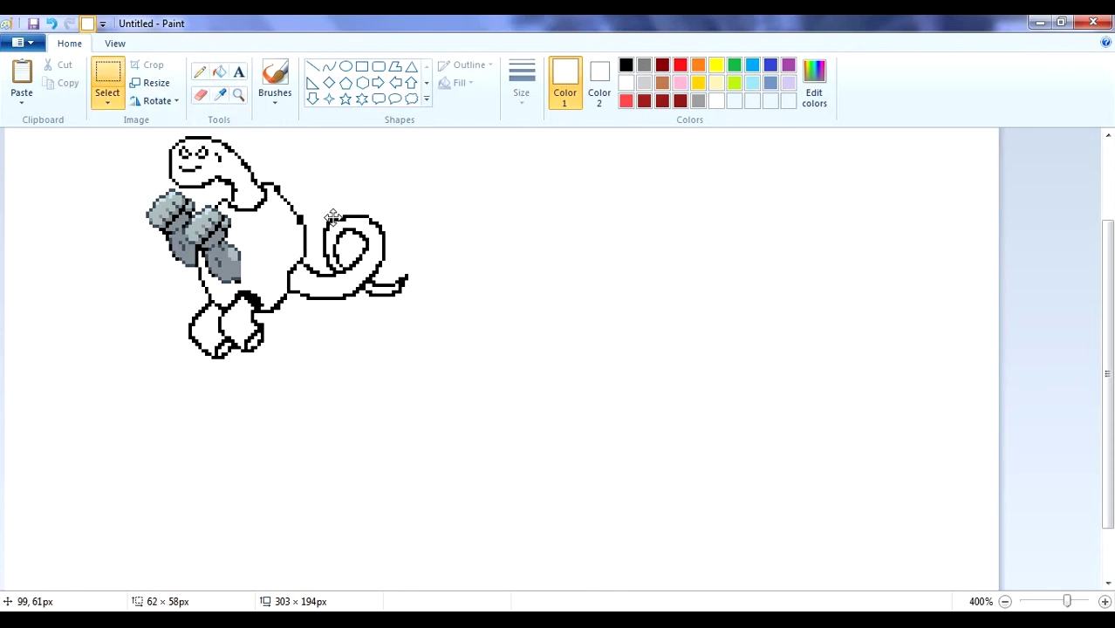
Redraw the body outline along the back and lower rear into a smooth curve, erasing stray pixels in white.
{"action": "left_click", "coordinate": [220, 94]}
{"action": "left_click", "coordinate": [294, 155]}
{"action": "left_click_drag", "start_coordinate": [270, 309], "coordinate": [291, 295]}
{"action": "left_click", "coordinate": [219, 95]}
{"action": "left_click", "coordinate": [259, 306]}
{"action": "mouse_move", "coordinate": [269, 185]}
{"action": "left_mouse_down"}
{"action": "mouse_move", "coordinate": [294, 207]}
{"action": "mouse_move", "coordinate": [285, 189]}
{"action": "left_mouse_up"}
{"action": "left_click", "coordinate": [51, 24]}
{"action": "left_click", "coordinate": [223, 94]}
{"action": "left_click", "coordinate": [296, 224]}
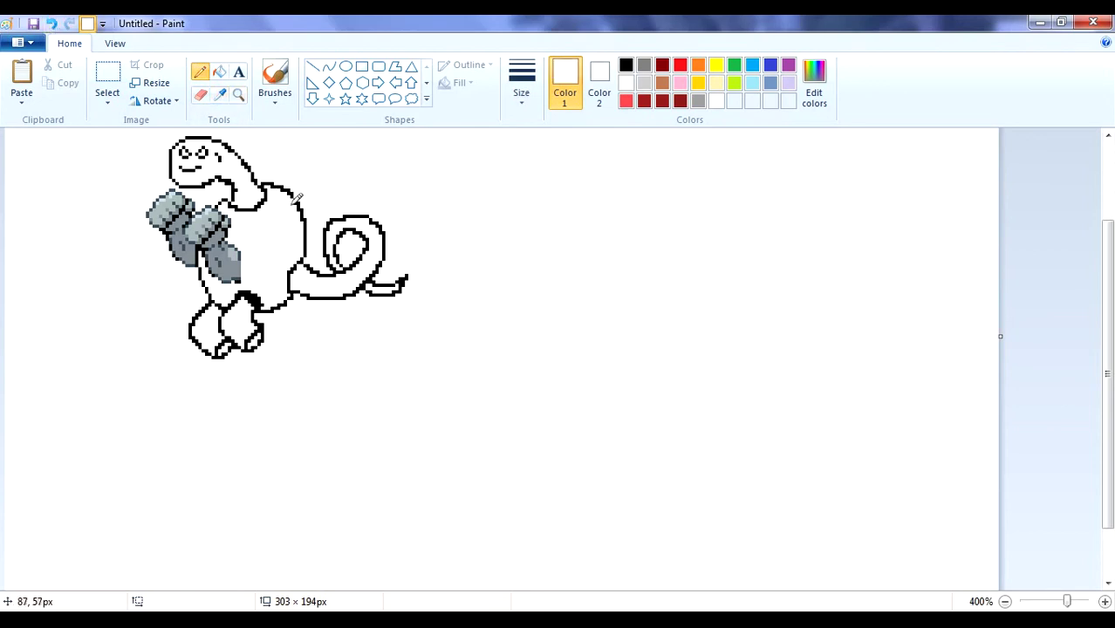
Add thick black shading around the tail joint and behind the nearer arm.
{"action": "left_click", "coordinate": [291, 293], "text": "ctrl"}
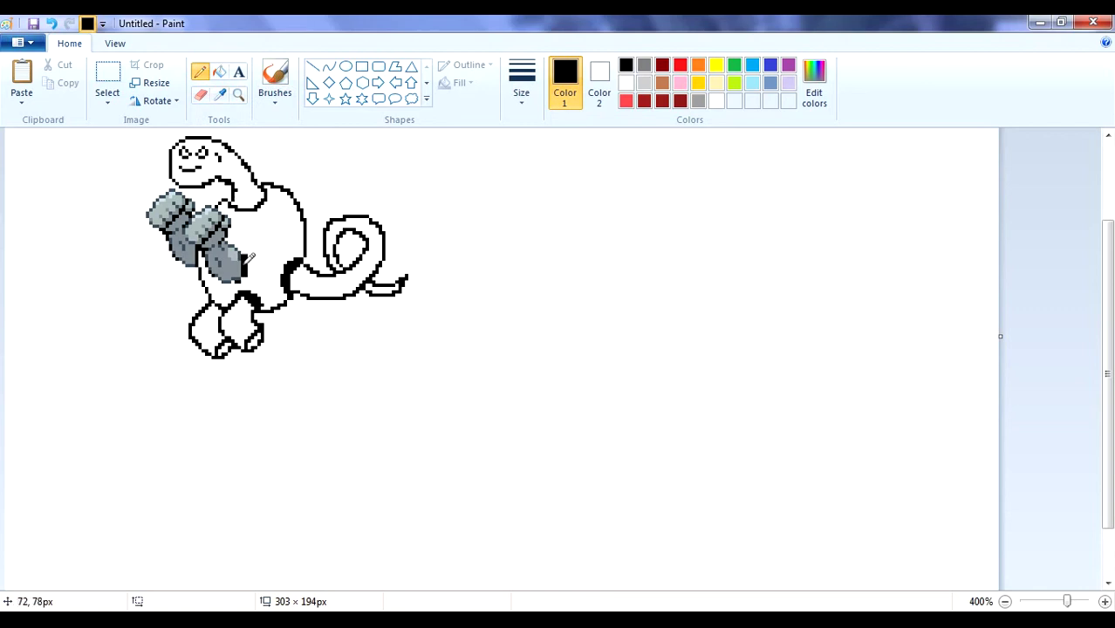
{"action": "scroll", "coordinate": [279, 181], "scroll_direction": "up", "scroll_amount": 1}
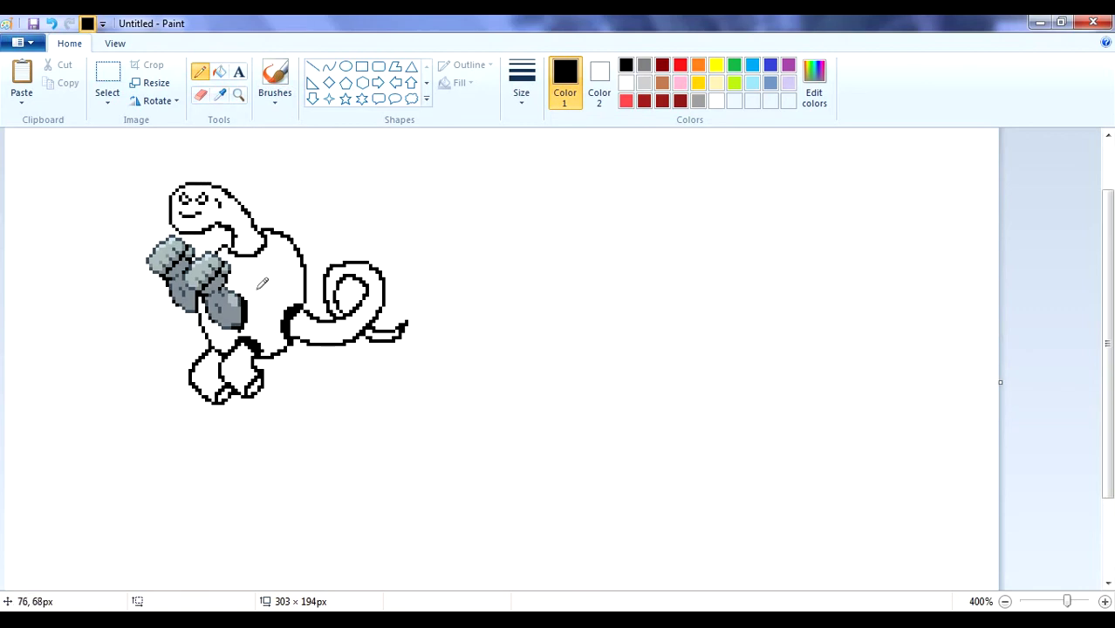
{"action": "mouse_move", "coordinate": [297, 237]}
{"action": "left_mouse_down"}
{"action": "mouse_move", "coordinate": [352, 196]}
{"action": "mouse_move", "coordinate": [307, 261]}
{"action": "mouse_move", "coordinate": [292, 228]}
{"action": "left_mouse_up"}
{"action": "left_click", "coordinate": [51, 24]}
{"action": "mouse_move", "coordinate": [572, 331]}
{"action": "left_mouse_down"}
{"action": "mouse_move", "coordinate": [645, 309]}
{"action": "mouse_move", "coordinate": [637, 368]}
{"action": "left_mouse_up"}
{"action": "left_click", "coordinate": [53, 25]}
{"action": "left_click", "coordinate": [52, 24]}
{"action": "mouse_move", "coordinate": [278, 233]}
{"action": "left_mouse_down"}
{"action": "mouse_move", "coordinate": [299, 216]}
{"action": "mouse_move", "coordinate": [293, 282]}
{"action": "mouse_move", "coordinate": [315, 217]}
{"action": "mouse_move", "coordinate": [313, 237]}
{"action": "left_mouse_up"}
{"action": "left_click", "coordinate": [50, 24]}
{"action": "left_click", "coordinate": [52, 24]}
Draw two black-outlined feathered wings rising from the creature's back.
{"action": "mouse_move", "coordinate": [286, 233]}
{"action": "left_mouse_down"}
{"action": "mouse_move", "coordinate": [302, 219]}
{"action": "mouse_move", "coordinate": [338, 261]}
{"action": "mouse_move", "coordinate": [303, 297]}
{"action": "left_mouse_up"}
{"action": "left_click", "coordinate": [51, 24]}
{"action": "mouse_move", "coordinate": [268, 258]}
{"action": "left_mouse_down"}
{"action": "mouse_move", "coordinate": [282, 233]}
{"action": "mouse_move", "coordinate": [346, 267]}
{"action": "mouse_move", "coordinate": [294, 294]}
{"action": "mouse_move", "coordinate": [321, 295]}
{"action": "left_mouse_up"}
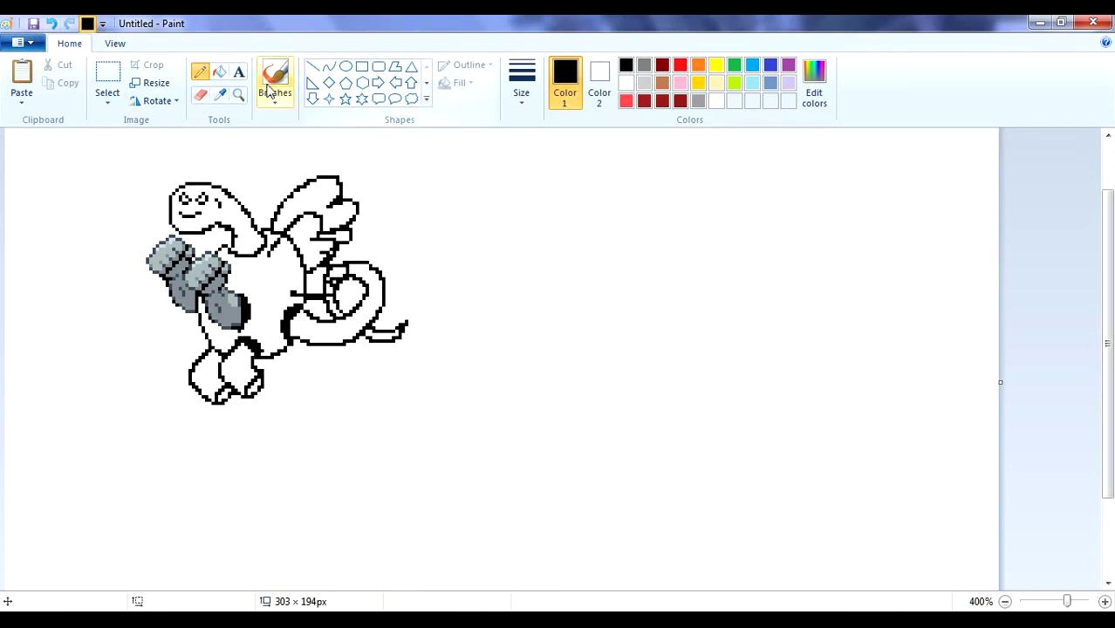
Erase the body outline crossing the front wing and redraw the notches between its feathers in black.
{"action": "left_click", "coordinate": [220, 95]}
{"action": "left_click", "coordinate": [386, 260]}
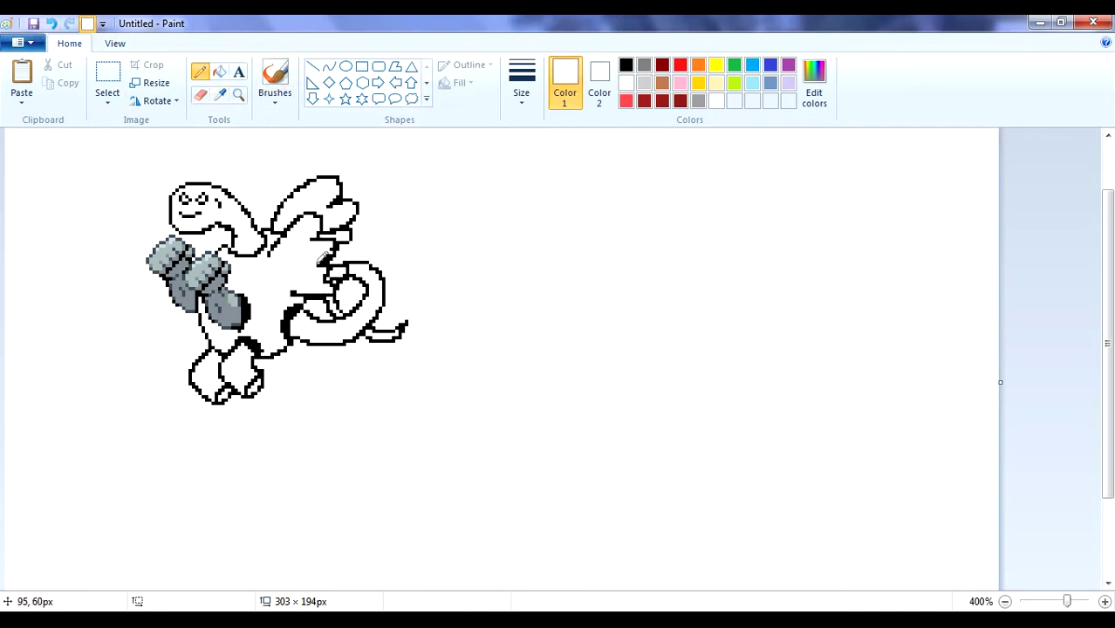
{"action": "left_click", "coordinate": [219, 96]}
{"action": "left_click", "coordinate": [336, 246]}
{"action": "mouse_move", "coordinate": [337, 250]}
{"action": "left_mouse_down"}
{"action": "mouse_move", "coordinate": [337, 261]}
{"action": "mouse_move", "coordinate": [323, 253]}
{"action": "left_mouse_up"}
{"action": "left_click", "coordinate": [219, 96]}
{"action": "left_click", "coordinate": [315, 253]}
{"action": "left_click", "coordinate": [219, 95]}
{"action": "left_click", "coordinate": [325, 251]}
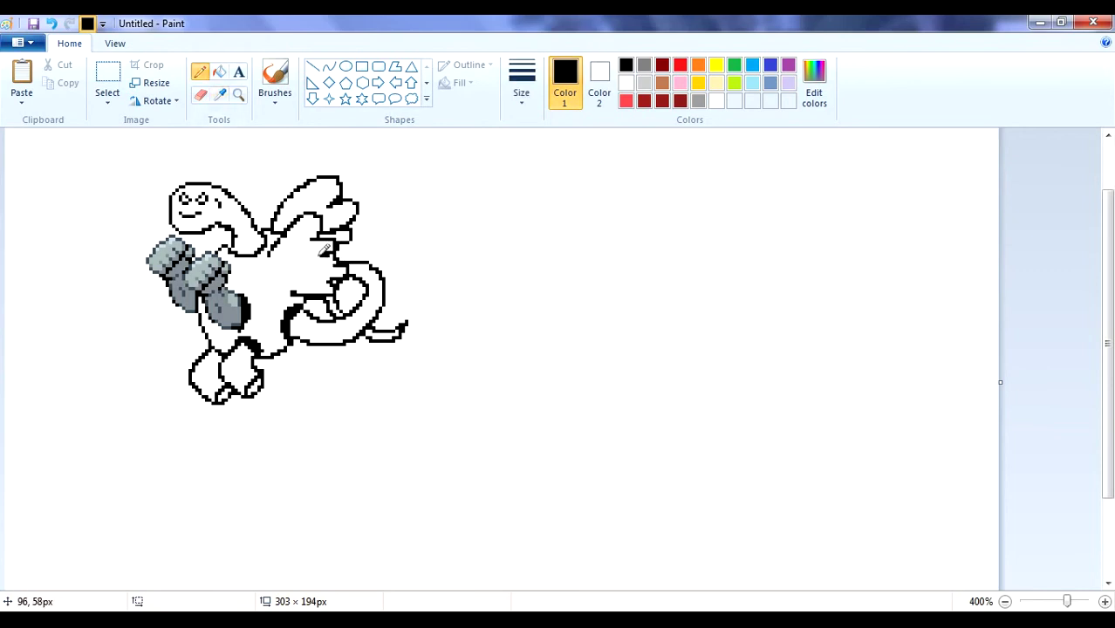
{"action": "left_click", "coordinate": [220, 96]}
{"action": "left_click", "coordinate": [274, 262]}
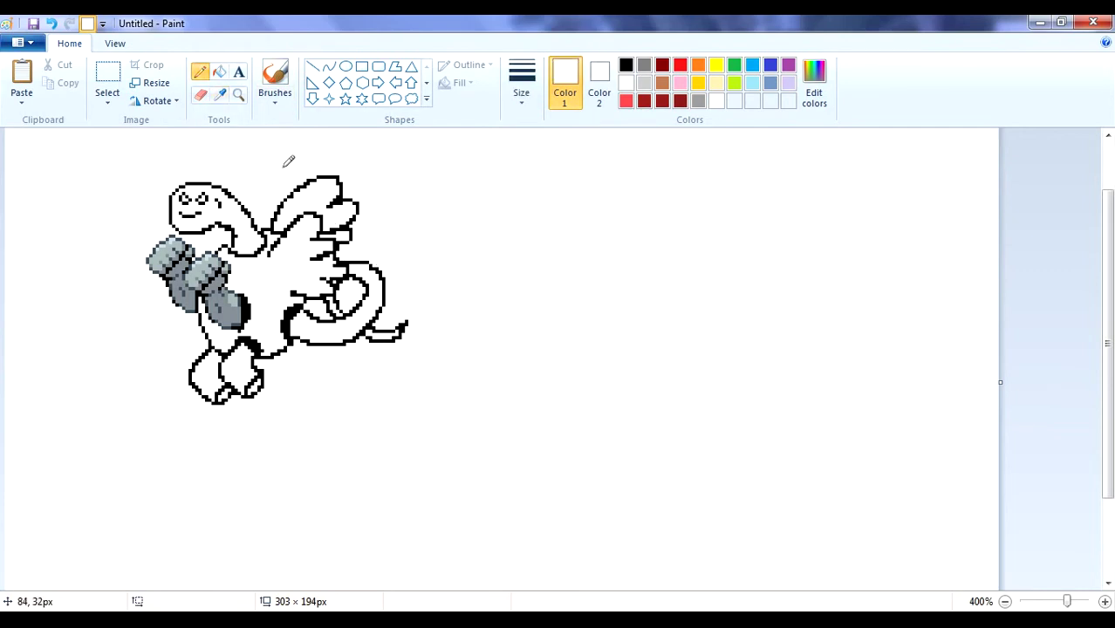
Refine the lower feather tips of the front wing in black and erase the excess pixels in white.
{"action": "left_click", "coordinate": [220, 95]}
{"action": "left_click", "coordinate": [339, 253]}
{"action": "left_click", "coordinate": [338, 259]}
{"action": "left_click", "coordinate": [220, 95]}
{"action": "left_click", "coordinate": [321, 258]}
{"action": "scroll", "coordinate": [415, 269], "scroll_direction": "down", "scroll_amount": 3}
{"action": "scroll", "coordinate": [415, 269], "scroll_direction": "up", "scroll_amount": 3}
Fill the body with light red and give it a jagged edge at the base of the front wing.
{"action": "left_click", "coordinate": [220, 95]}
{"action": "left_click", "coordinate": [626, 100]}
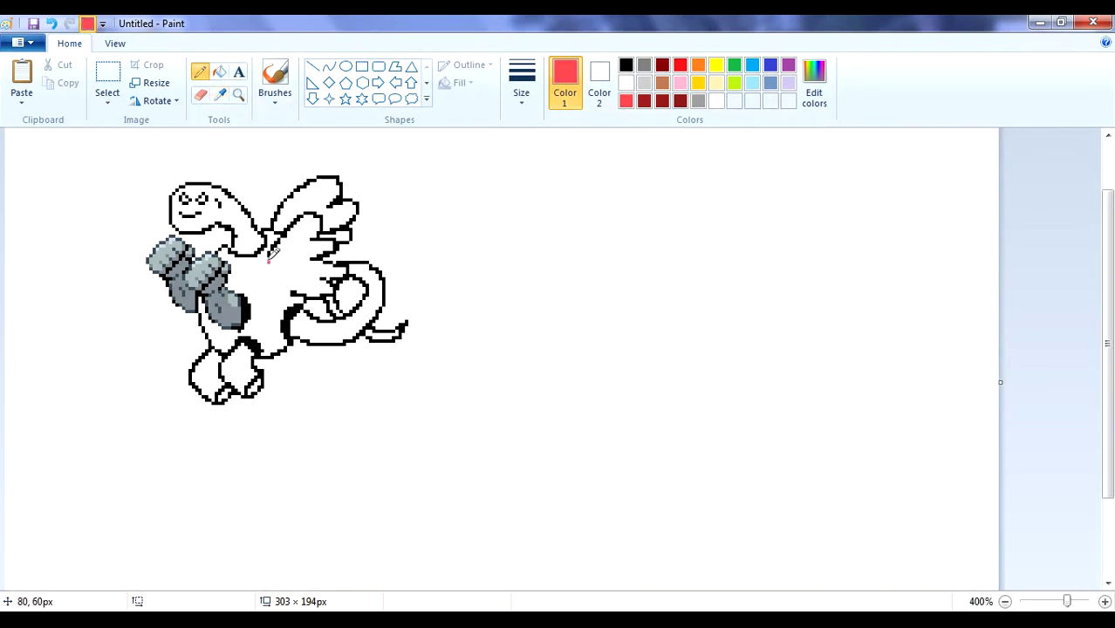
{"action": "left_click", "coordinate": [219, 72]}
{"action": "left_click", "coordinate": [278, 292]}
{"action": "left_click", "coordinate": [200, 71]}
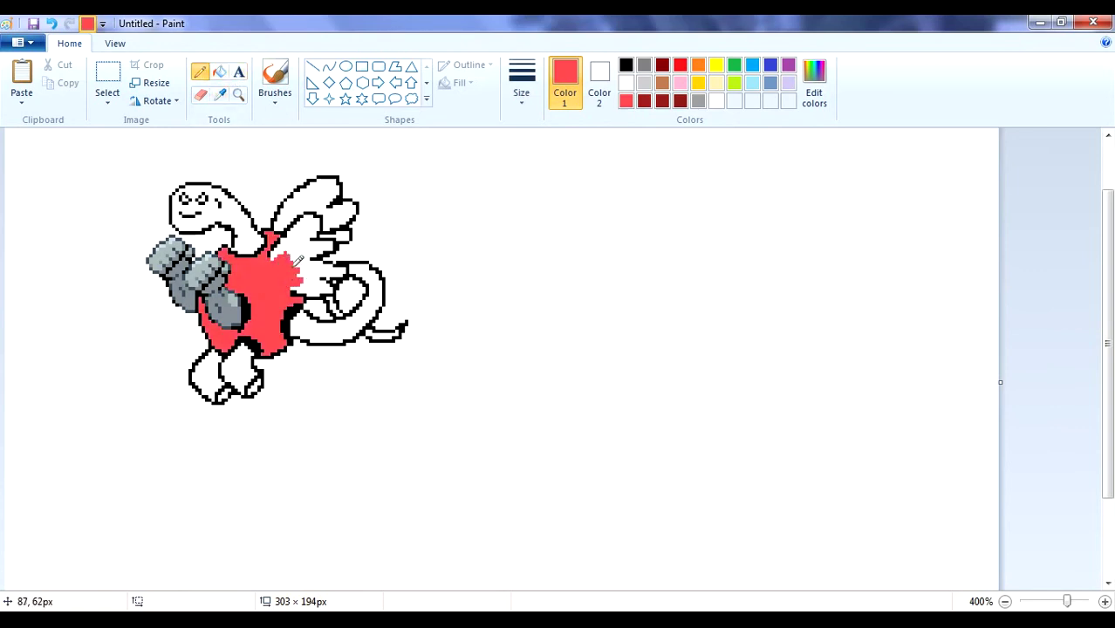
{"action": "key", "text": "ctrl+z"}
Mix a lighter pink from the red and fill a jagged band of it across the front wing.
{"action": "left_click", "coordinate": [814, 84]}
{"action": "left_click_drag", "start_coordinate": [731, 266], "coordinate": [731, 238]}
{"action": "left_click", "coordinate": [405, 430]}
{"action": "left_click", "coordinate": [814, 84]}
{"action": "left_click", "coordinate": [406, 430]}
{"action": "left_click", "coordinate": [269, 308]}
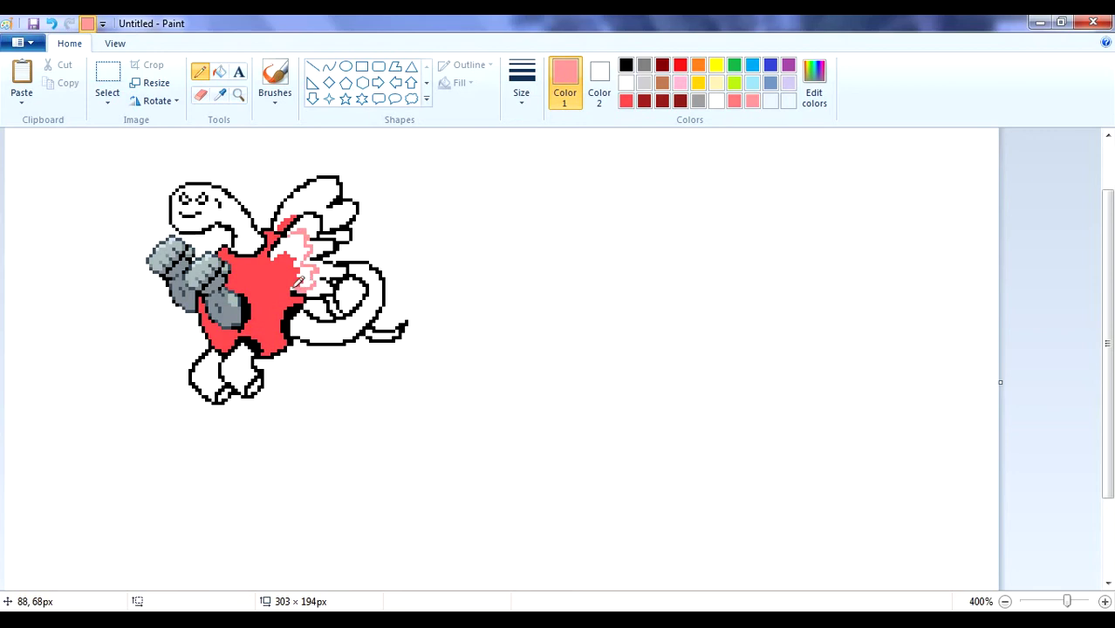
{"action": "left_click", "coordinate": [219, 74]}
{"action": "left_click", "coordinate": [305, 276]}
{"action": "left_click", "coordinate": [300, 252]}
Outline a jagged band on the back wing in the same pink, correct its edges, and fill it.
{"action": "left_click", "coordinate": [200, 71]}
{"action": "left_click_drag", "start_coordinate": [290, 202], "coordinate": [319, 199]}
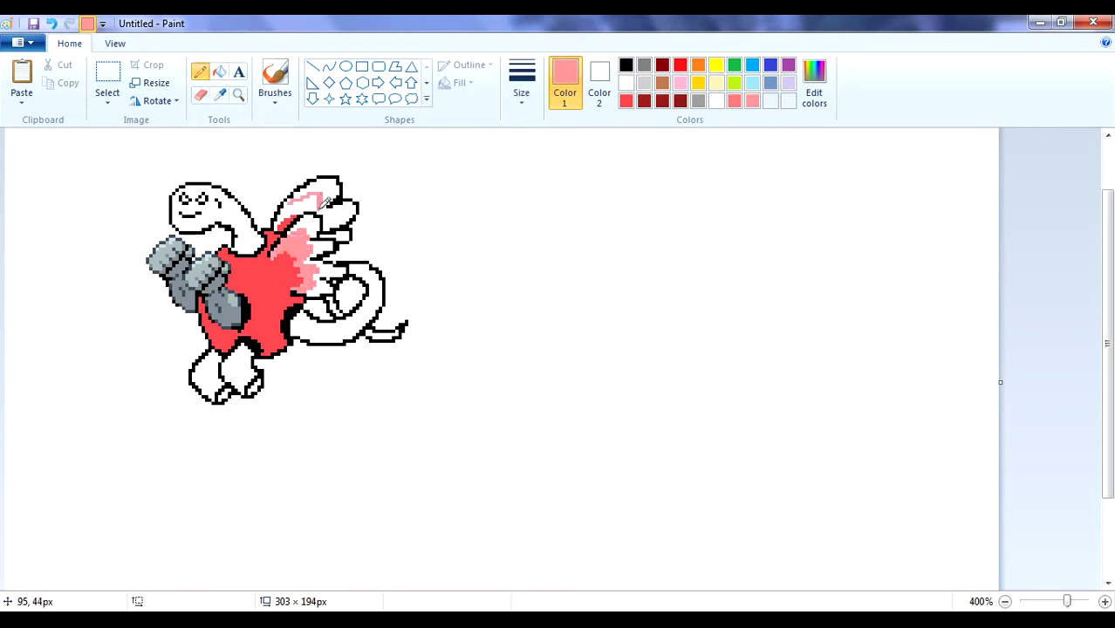
{"action": "left_click", "coordinate": [220, 95]}
{"action": "left_click", "coordinate": [328, 232]}
{"action": "left_click", "coordinate": [328, 231]}
{"action": "left_click", "coordinate": [220, 95]}
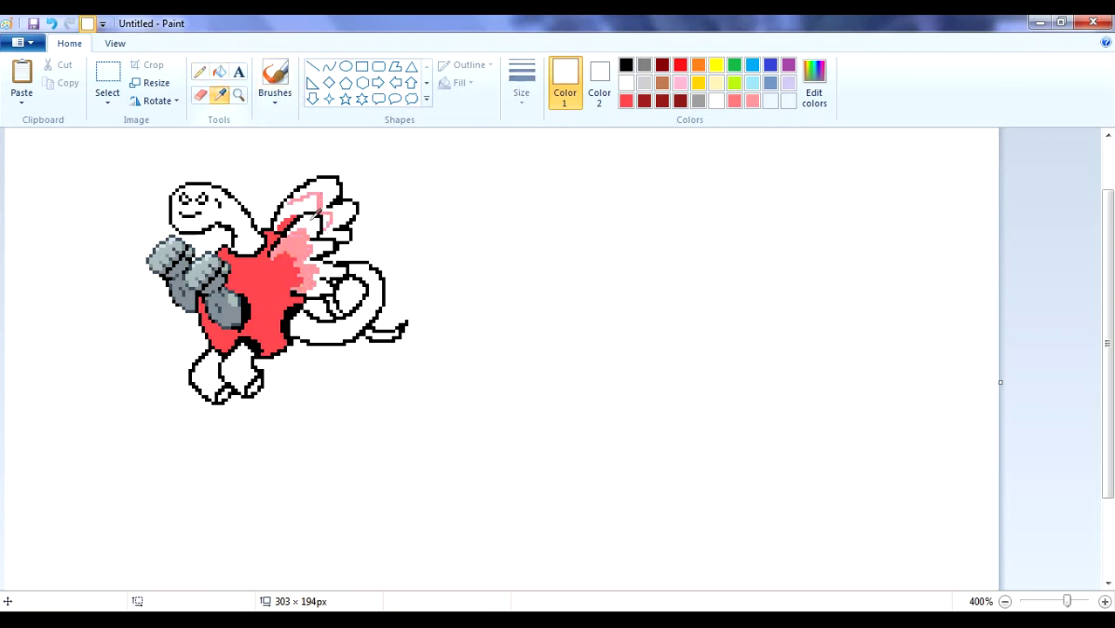
{"action": "left_click", "coordinate": [332, 215]}
{"action": "left_click_drag", "start_coordinate": [331, 217], "coordinate": [331, 232]}
{"action": "left_click", "coordinate": [218, 71]}
{"action": "left_click", "coordinate": [303, 205]}
Mix progressively paler pinks and fill the feather tips of both wings with the palest one.
{"action": "left_click", "coordinate": [814, 87]}
{"action": "left_click", "coordinate": [730, 230]}
{"action": "left_click", "coordinate": [400, 432]}
{"action": "left_click", "coordinate": [295, 198]}
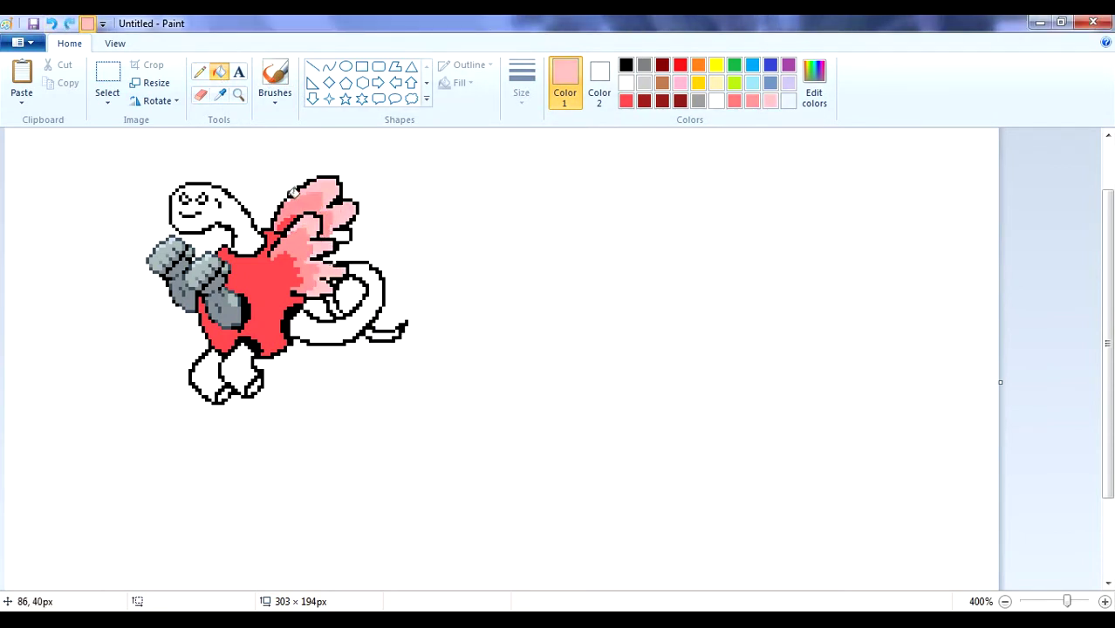
{"action": "left_click", "coordinate": [814, 87]}
{"action": "left_click", "coordinate": [733, 231]}
{"action": "left_click", "coordinate": [403, 430]}
{"action": "left_click", "coordinate": [293, 195]}
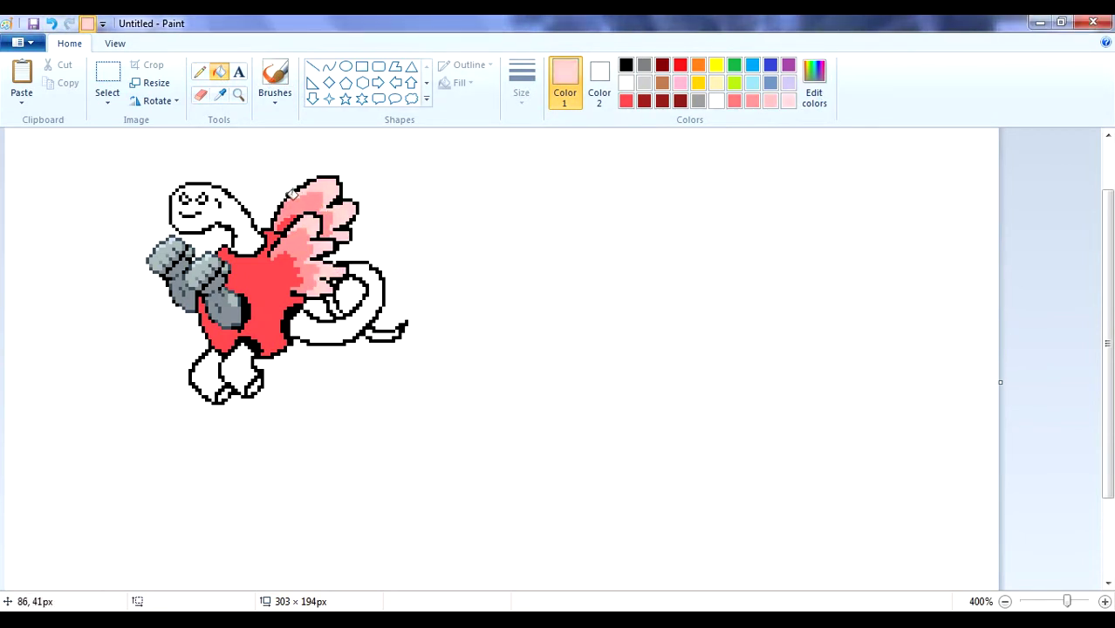
{"action": "left_click", "coordinate": [293, 229]}
{"action": "key", "text": "ctrl+z"}
{"action": "left_click", "coordinate": [1104, 602]}
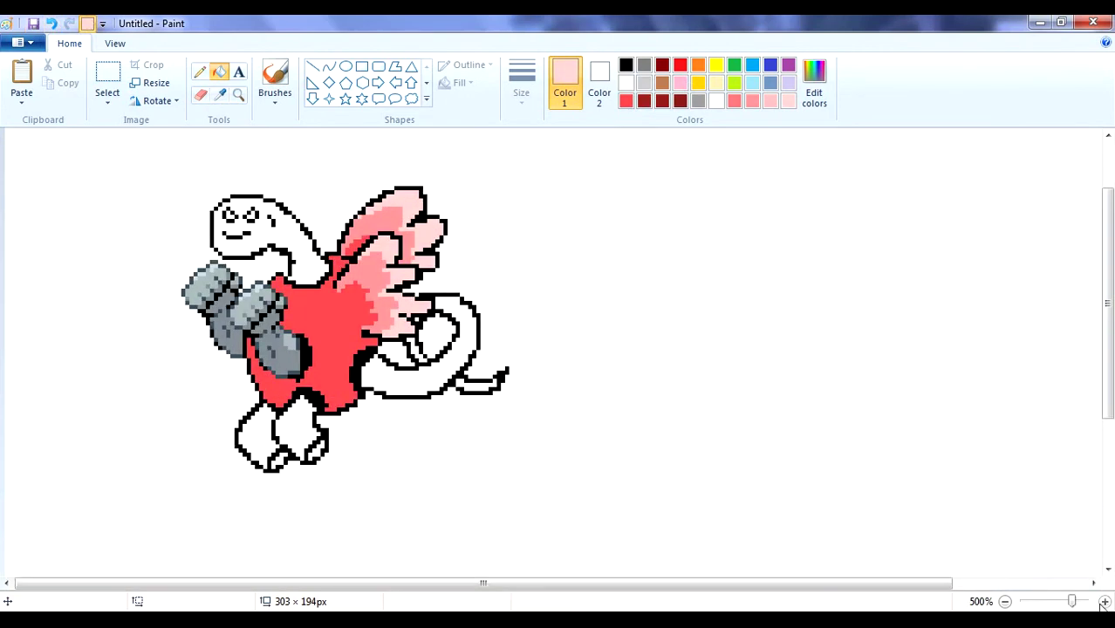
Fill the creature's head and neck, all tail sections and both legs with gold.
{"action": "left_click", "coordinate": [698, 83]}
{"action": "left_click", "coordinate": [301, 241]}
{"action": "left_click", "coordinate": [406, 377]}
{"action": "left_click", "coordinate": [417, 351]}
{"action": "left_click", "coordinate": [417, 319]}
{"action": "left_click", "coordinate": [481, 384]}
{"action": "left_click", "coordinate": [298, 426]}
{"action": "left_click", "coordinate": [256, 436]}
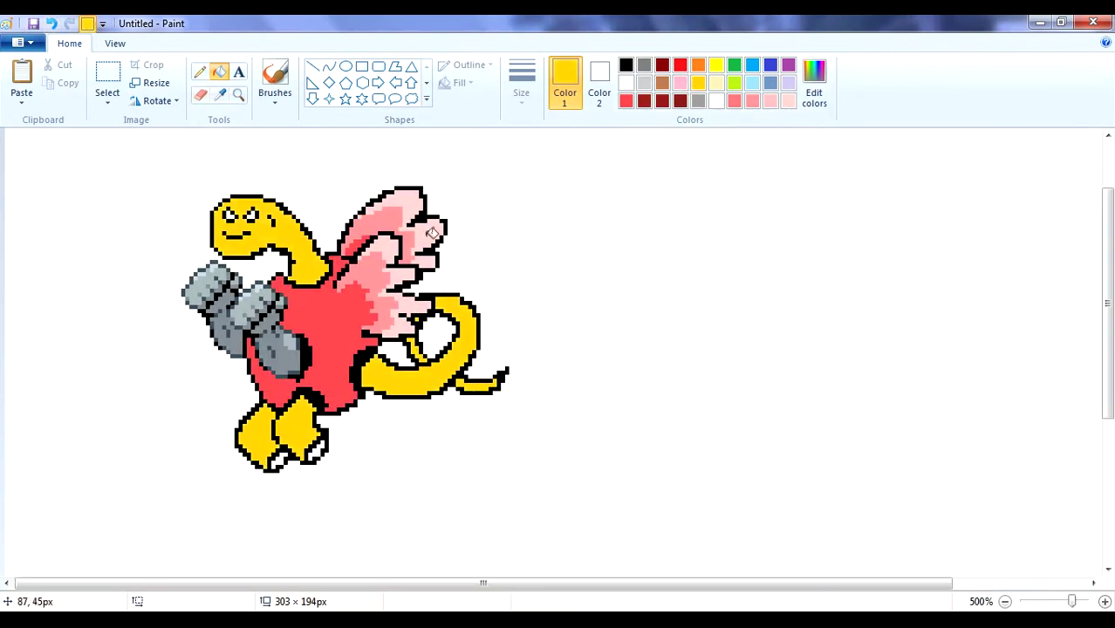
Mix progressively darker shades of the gold and fill the toes of both feet with the darkest one.
{"action": "left_click", "coordinate": [820, 92]}
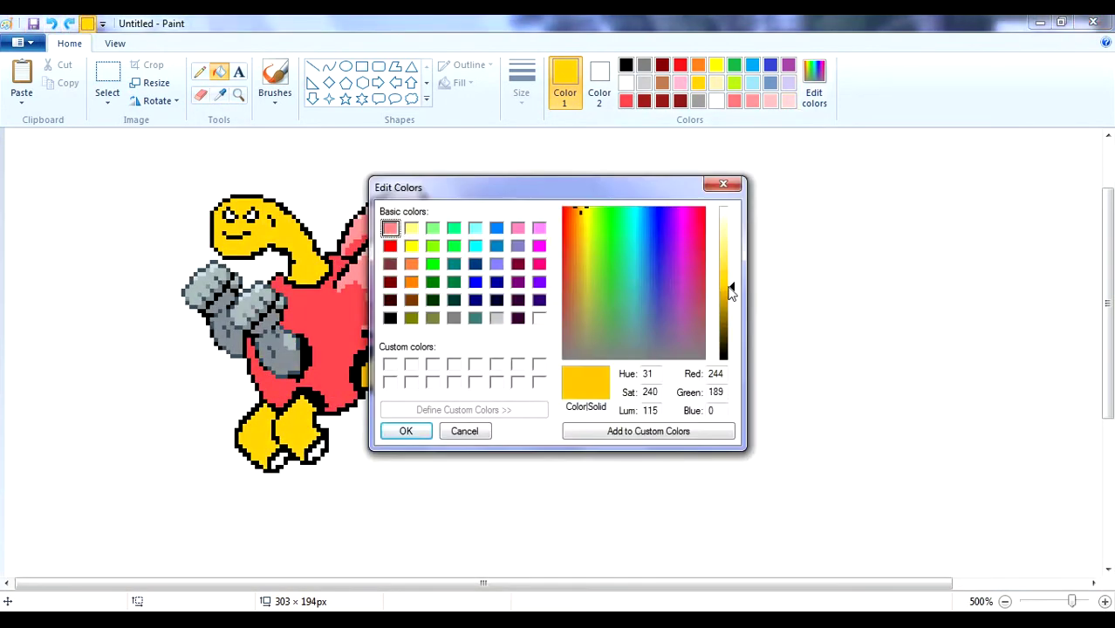
{"action": "left_click", "coordinate": [405, 431]}
{"action": "left_click", "coordinate": [316, 450]}
{"action": "left_click", "coordinate": [814, 85]}
{"action": "left_click_drag", "start_coordinate": [731, 287], "coordinate": [731, 292]}
{"action": "left_click", "coordinate": [406, 431]}
{"action": "left_click", "coordinate": [316, 450]}
Sample the body's red and draw small red marks on the toes of both feet.
{"action": "left_click", "coordinate": [201, 72]}
{"action": "left_click", "coordinate": [752, 101]}
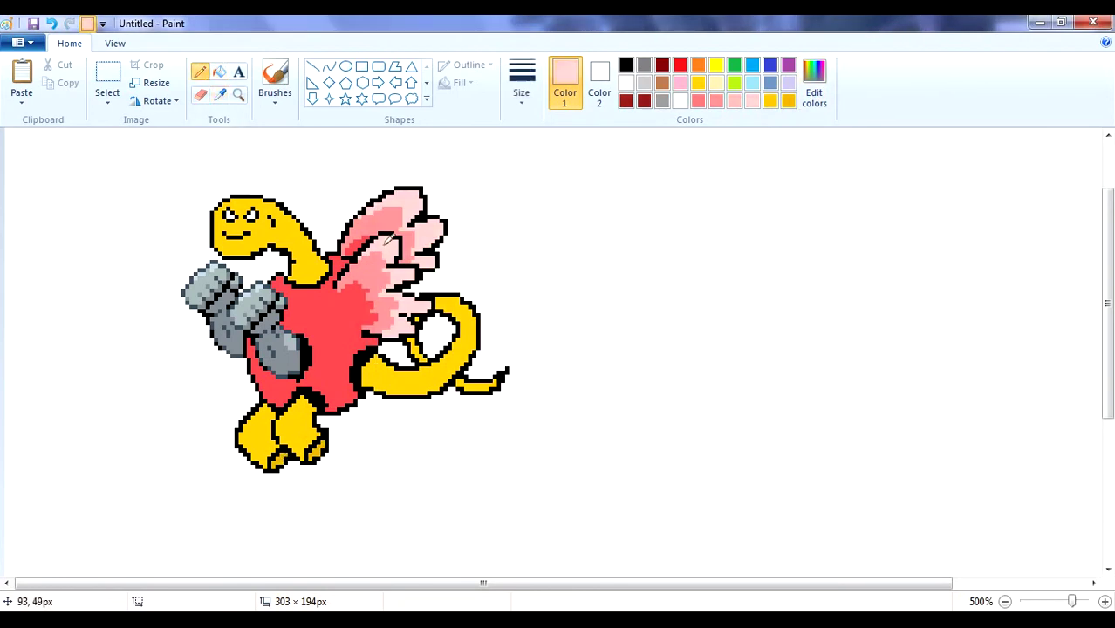
{"action": "left_click", "coordinate": [52, 23]}
{"action": "left_click", "coordinate": [220, 95]}
{"action": "left_click", "coordinate": [279, 388]}
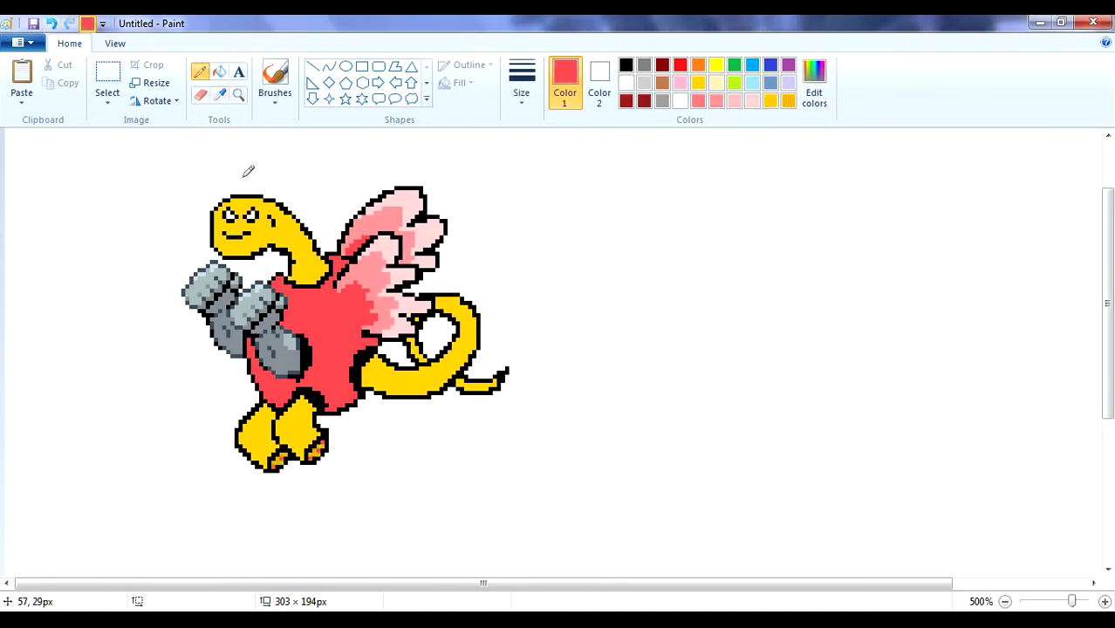
Tint the eyes with the wing's pink and pick up the gold from the neck.
{"action": "left_click", "coordinate": [220, 95]}
{"action": "left_click", "coordinate": [366, 266]}
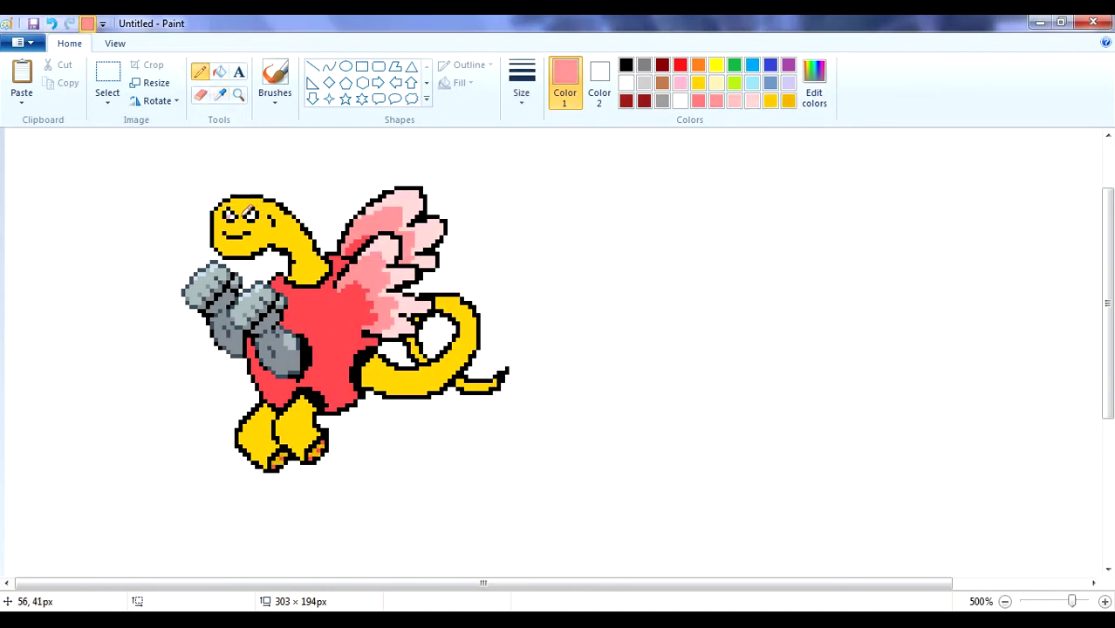
{"action": "left_click", "coordinate": [220, 95]}
{"action": "left_click", "coordinate": [297, 222]}
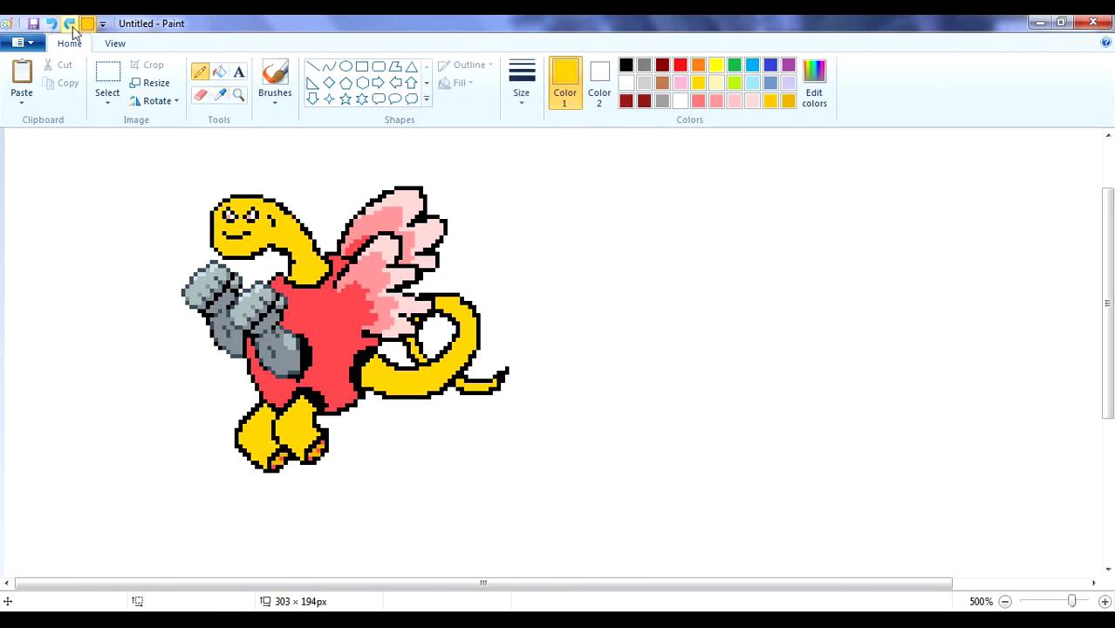
Erase the black tail tip with white and redraw it as a rounded, gold-filled end with a black outline.
{"action": "left_click", "coordinate": [219, 94]}
{"action": "left_click", "coordinate": [506, 360]}
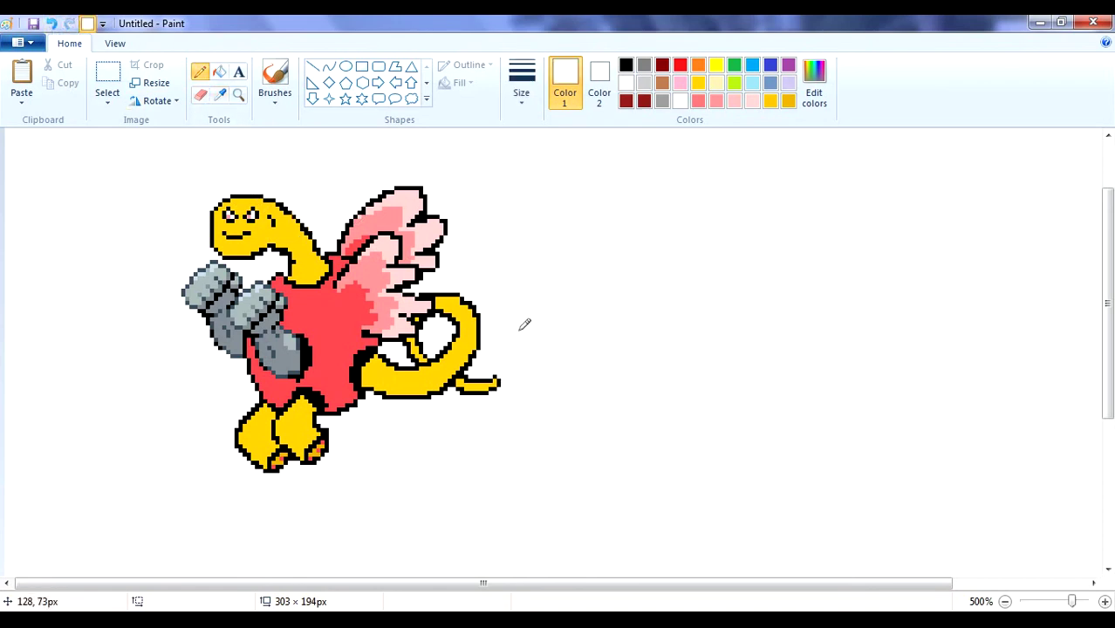
{"action": "left_click", "coordinate": [218, 95]}
{"action": "left_click", "coordinate": [504, 376]}
{"action": "left_click", "coordinate": [220, 94]}
{"action": "left_click", "coordinate": [494, 384]}
{"action": "left_click", "coordinate": [499, 380]}
{"action": "left_click", "coordinate": [220, 94]}
{"action": "left_click", "coordinate": [504, 375]}
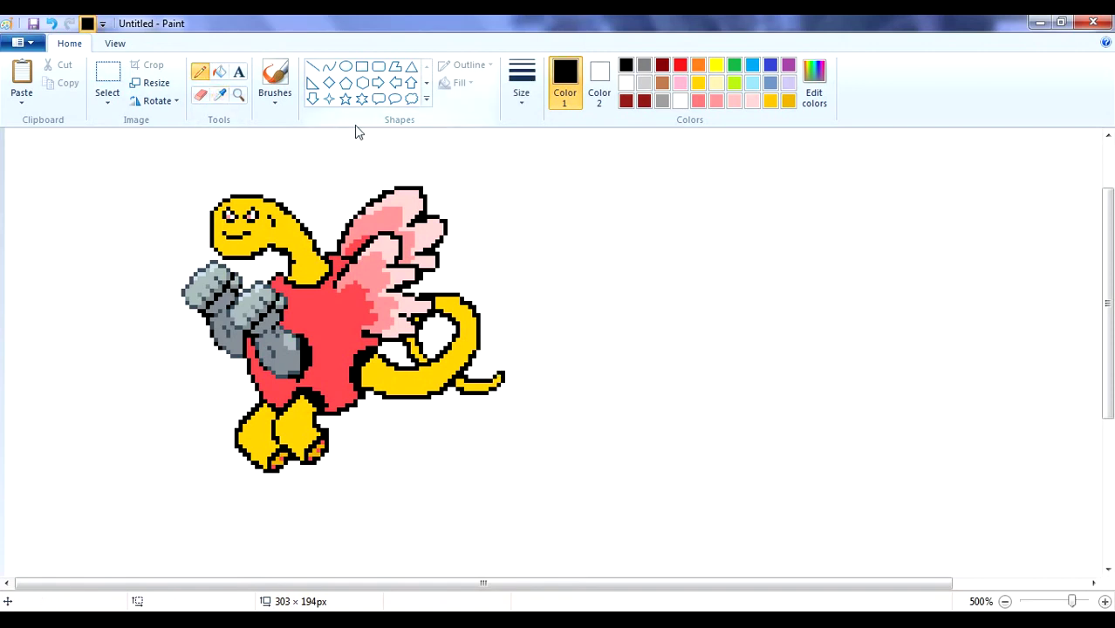
Retouch the inner tail section behind the front wing with black and gold pixels sampled from the creature.
{"action": "left_click", "coordinate": [220, 95]}
{"action": "left_click", "coordinate": [429, 352]}
{"action": "left_click", "coordinate": [220, 94]}
{"action": "left_click", "coordinate": [424, 330]}
{"action": "left_click", "coordinate": [220, 95]}
{"action": "left_click", "coordinate": [427, 335]}
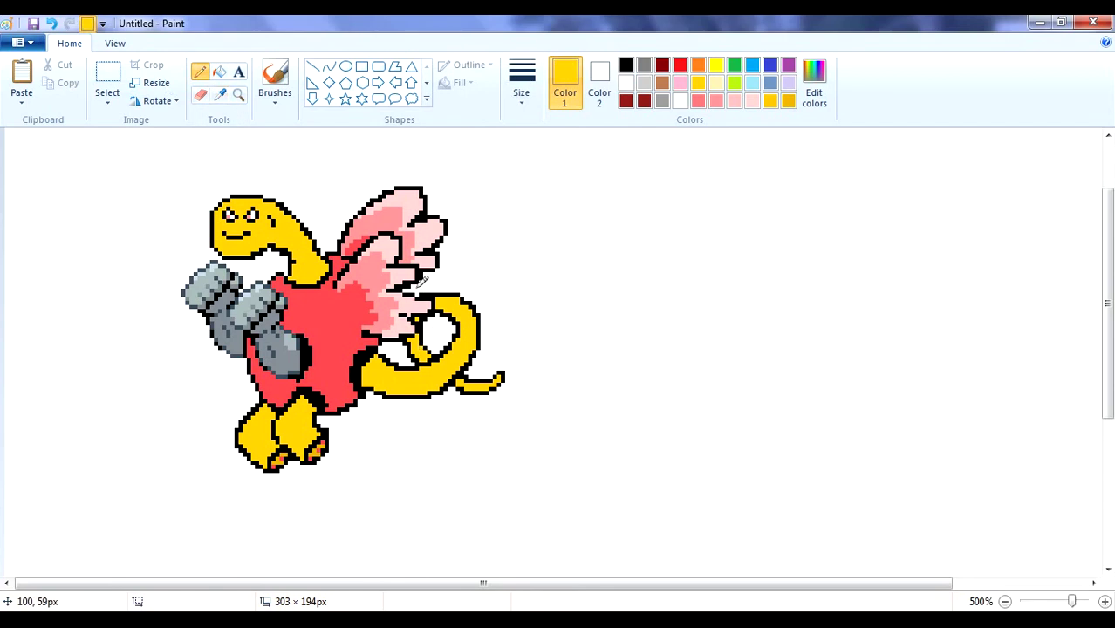
Sample the toes' darker gold and shade the base of the neck and the base of the tail with it.
{"action": "left_click", "coordinate": [220, 94]}
{"action": "left_click", "coordinate": [314, 458]}
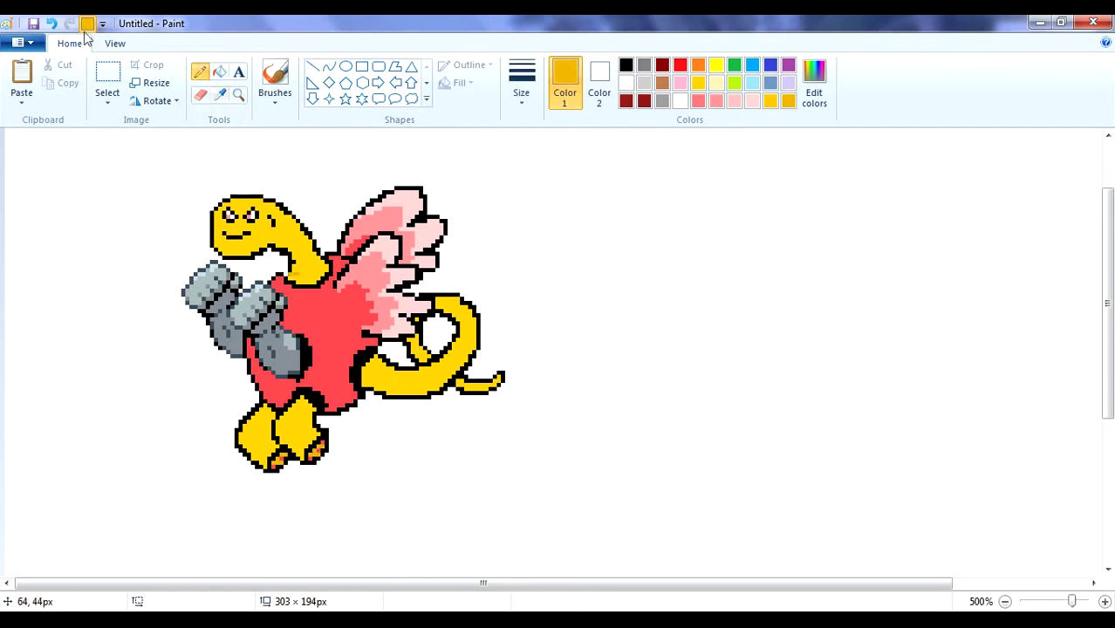
{"action": "left_click", "coordinate": [220, 72]}
{"action": "left_click", "coordinate": [315, 278]}
{"action": "left_click", "coordinate": [200, 72]}
{"action": "left_click", "coordinate": [218, 71]}
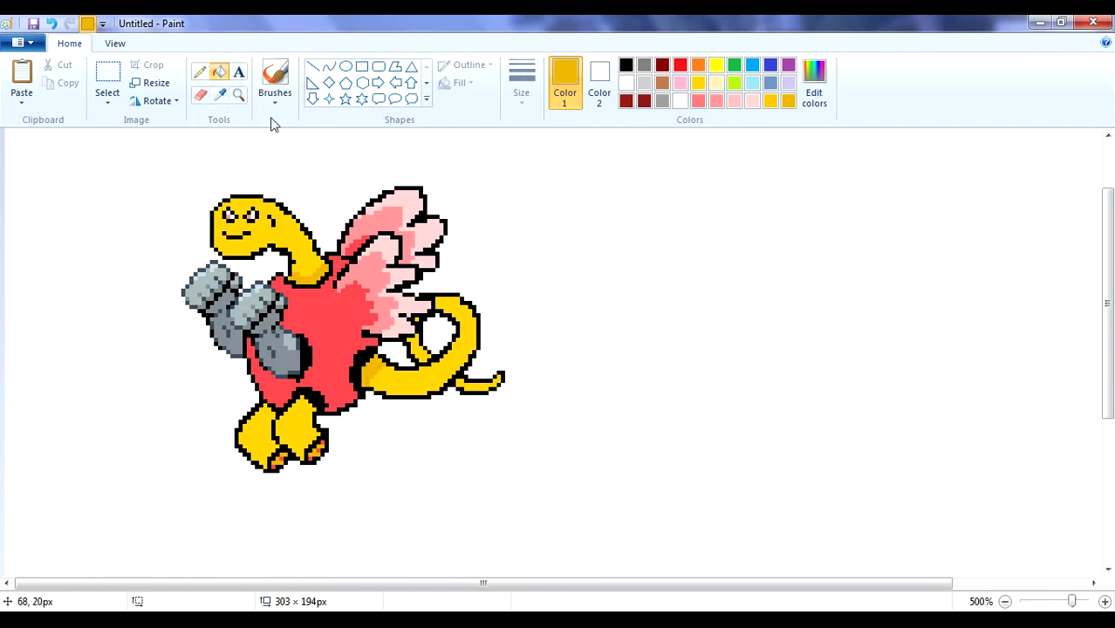
Shade the inner edges of both legs and the lower face in the darker gold, undoing the misplaced leg fill.
{"action": "left_click", "coordinate": [198, 71]}
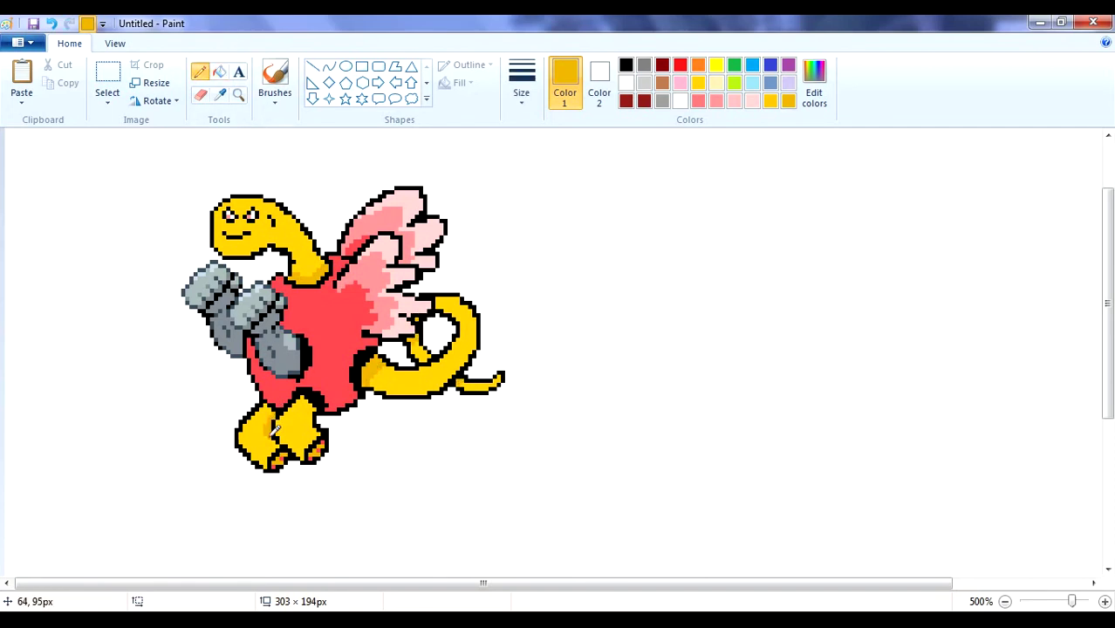
{"action": "left_click", "coordinate": [219, 72]}
{"action": "left_click", "coordinate": [307, 397]}
{"action": "key", "text": "ctrl+z"}
{"action": "left_click", "coordinate": [199, 72]}
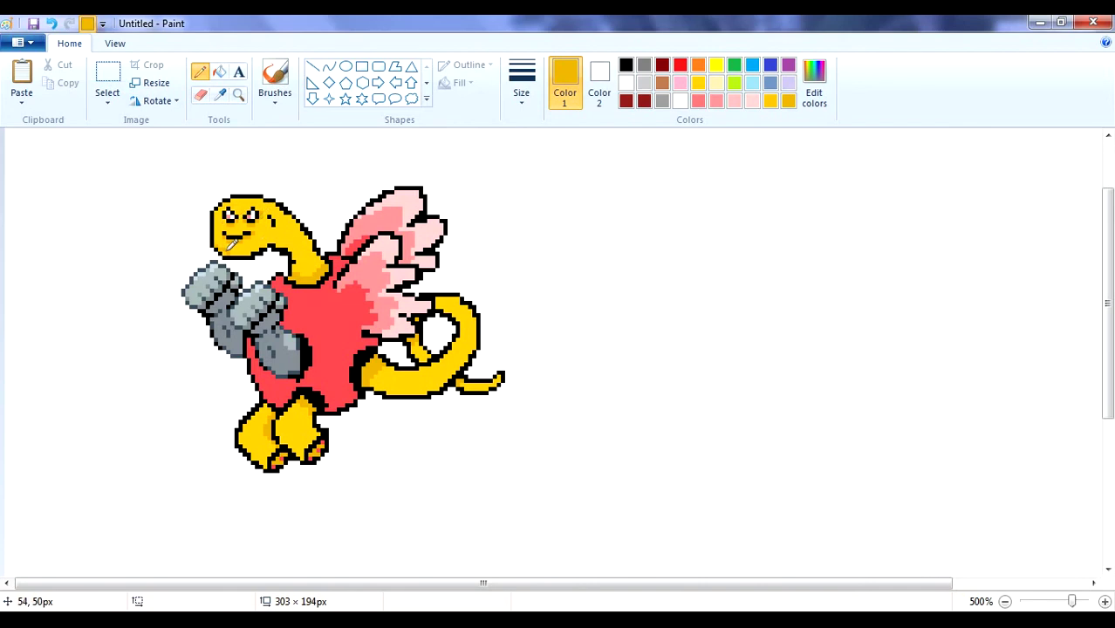
Sample the leg's gold and fill the grey areas of both fists with it.
{"action": "left_click", "coordinate": [222, 98]}
{"action": "left_click", "coordinate": [293, 430]}
{"action": "left_click", "coordinate": [210, 279]}
{"action": "left_click", "coordinate": [258, 302]}
Mix progressively lighter yellows and fill the highlight on the front arm with the lightest one.
{"action": "left_click", "coordinate": [814, 87]}
{"action": "left_click", "coordinate": [403, 428]}
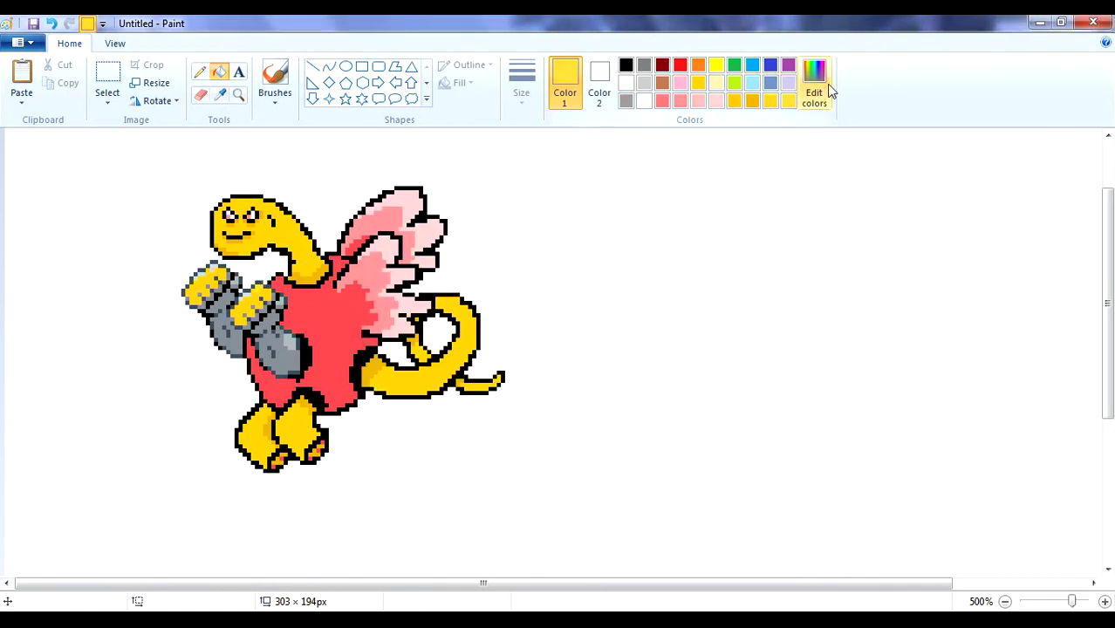
{"action": "left_click", "coordinate": [828, 91]}
{"action": "left_click", "coordinate": [729, 257]}
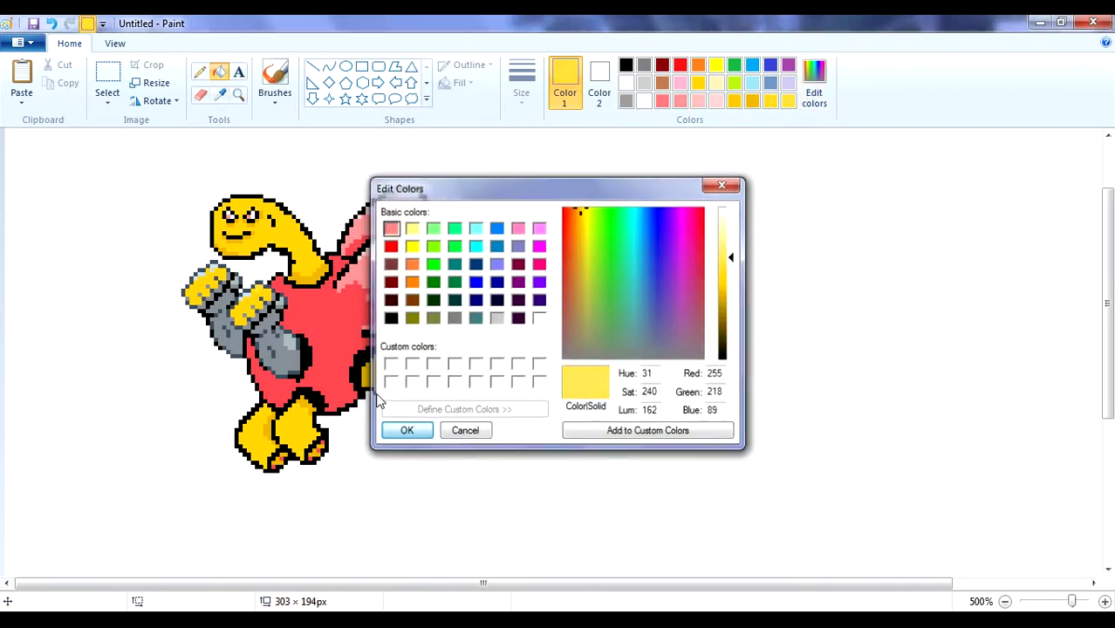
{"action": "left_click", "coordinate": [408, 429]}
{"action": "left_click", "coordinate": [824, 92]}
{"action": "left_click", "coordinate": [729, 253]}
{"action": "left_click", "coordinate": [408, 429]}
{"action": "left_click", "coordinate": [291, 340]}
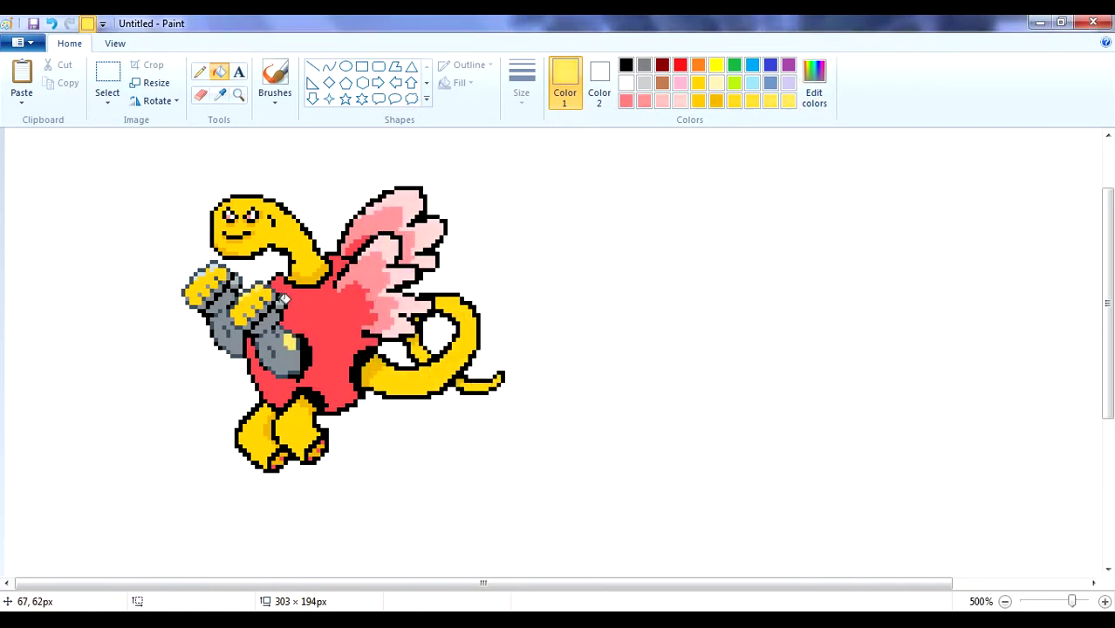
Sample the back fist's colour, mix darker golds from it, and recolour the grey shading on both fists.
{"action": "left_click", "coordinate": [219, 94]}
{"action": "left_click", "coordinate": [213, 273]}
{"action": "left_click", "coordinate": [820, 98]}
{"action": "left_click", "coordinate": [728, 293]}
{"action": "key", "text": "Return"}
{"action": "left_click", "coordinate": [812, 90]}
{"action": "left_click", "coordinate": [407, 431]}
{"action": "scroll", "coordinate": [238, 287], "scroll_direction": "up", "scroll_amount": 2}
Mix a still darker gold and fill the grey parts of both arms with it.
{"action": "left_click", "coordinate": [814, 91]}
{"action": "left_click", "coordinate": [728, 301]}
{"action": "left_click", "coordinate": [413, 428]}
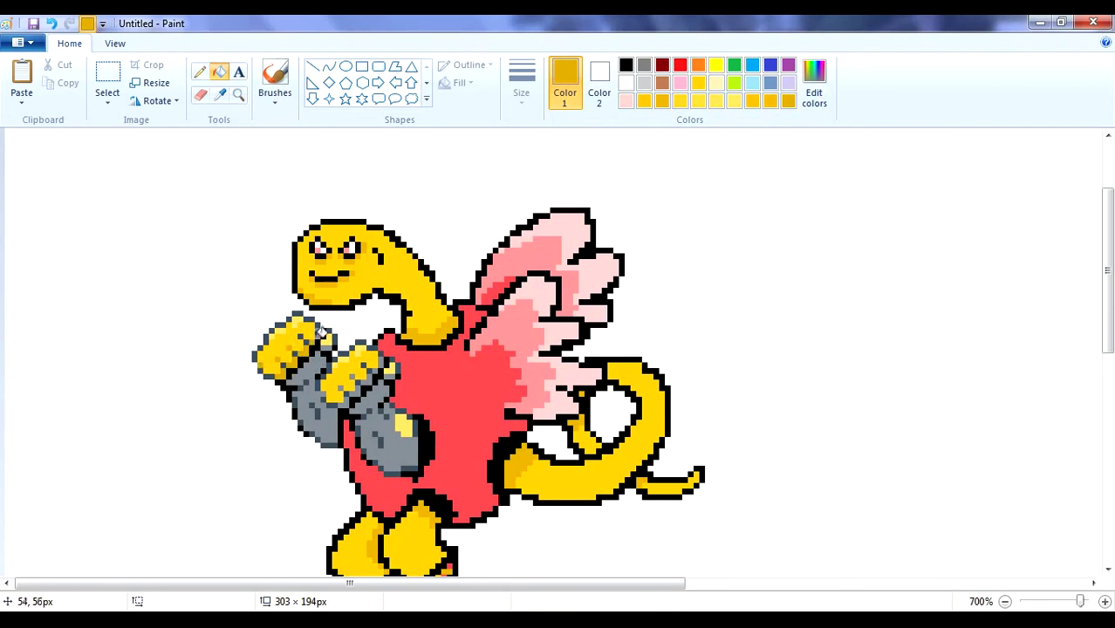
{"action": "left_click", "coordinate": [318, 369]}
{"action": "left_click", "coordinate": [359, 398]}
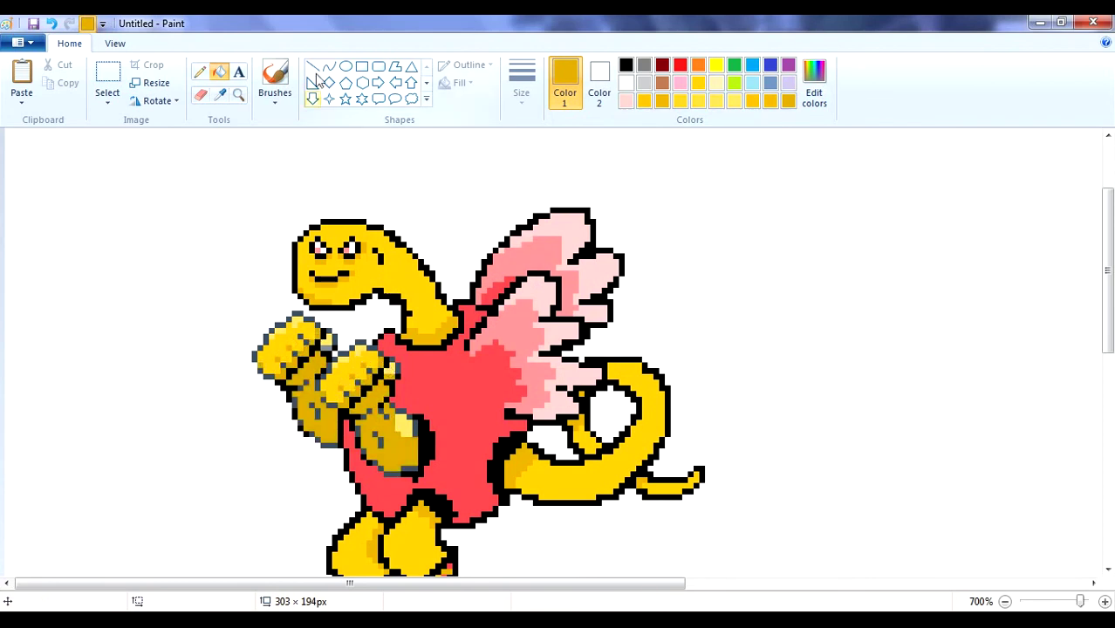
Sample the front arm's dark gold and mix a brownish gold from it for filling the arm outlines.
{"action": "left_click", "coordinate": [220, 94]}
{"action": "left_click", "coordinate": [338, 390]}
{"action": "left_click", "coordinate": [220, 94]}
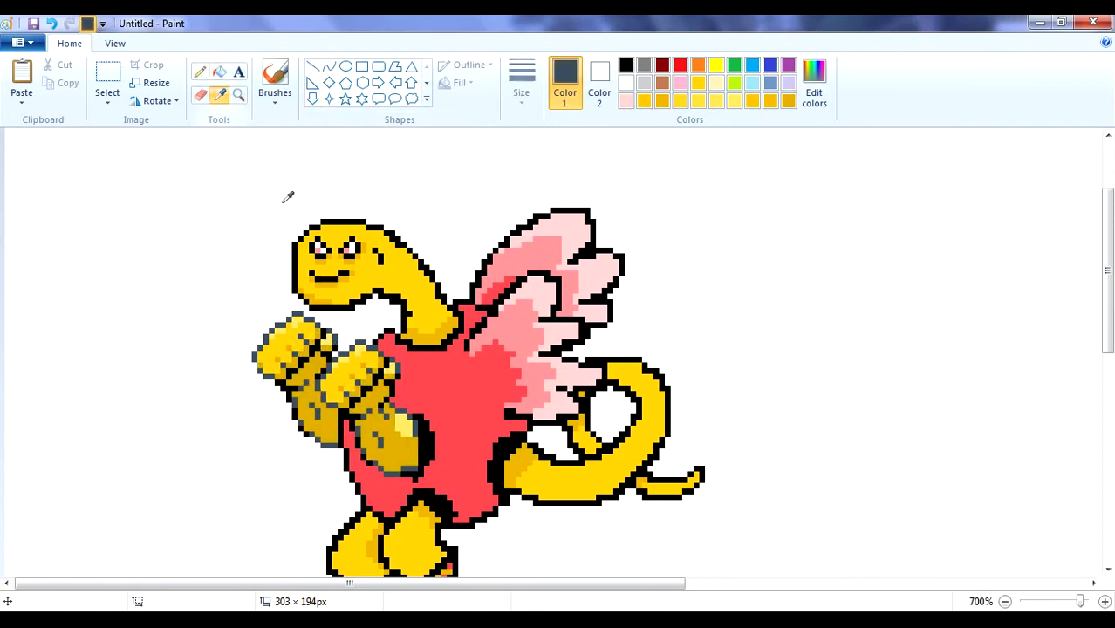
{"action": "left_click", "coordinate": [390, 441]}
{"action": "left_click", "coordinate": [815, 92]}
{"action": "left_click", "coordinate": [731, 306]}
{"action": "left_click", "coordinate": [407, 431]}
{"action": "left_click", "coordinate": [220, 72]}
{"action": "left_click", "coordinate": [814, 87]}
{"action": "key", "text": "Escape"}
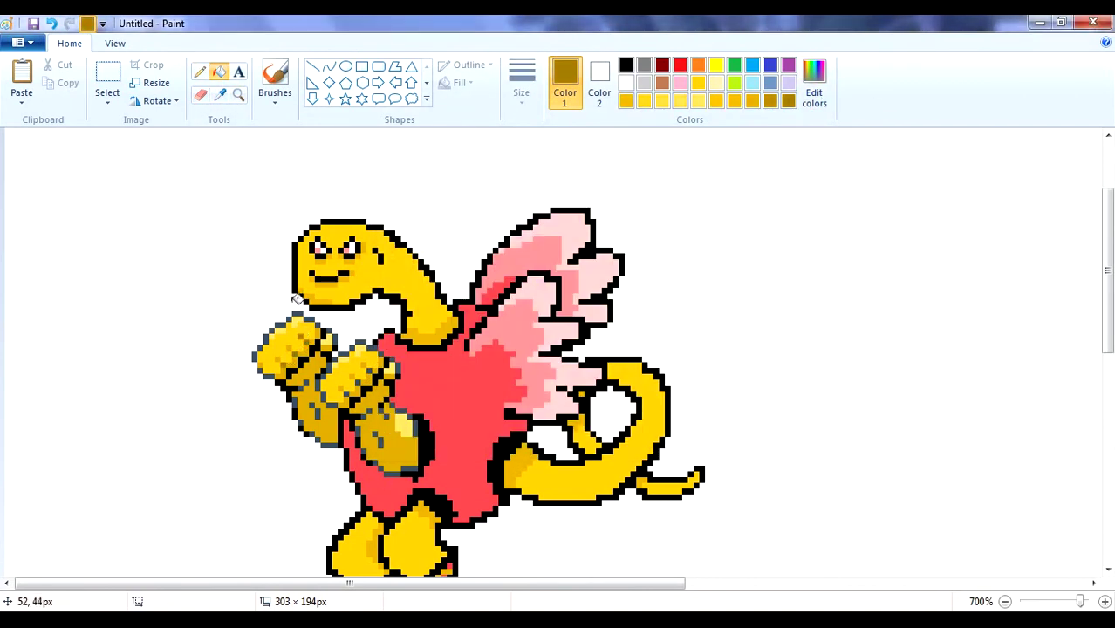
Fill the grey outline of the back fist and arm with the brownish gold, undoing one misplaced fill.
{"action": "left_click", "coordinate": [297, 314]}
{"action": "left_click", "coordinate": [330, 331]}
{"action": "left_click", "coordinate": [263, 347]}
{"action": "key", "text": "ctrl+z"}
{"action": "left_click", "coordinate": [256, 356]}
{"action": "left_click", "coordinate": [261, 373]}
{"action": "left_click", "coordinate": [303, 429]}
{"action": "left_click", "coordinate": [329, 438]}
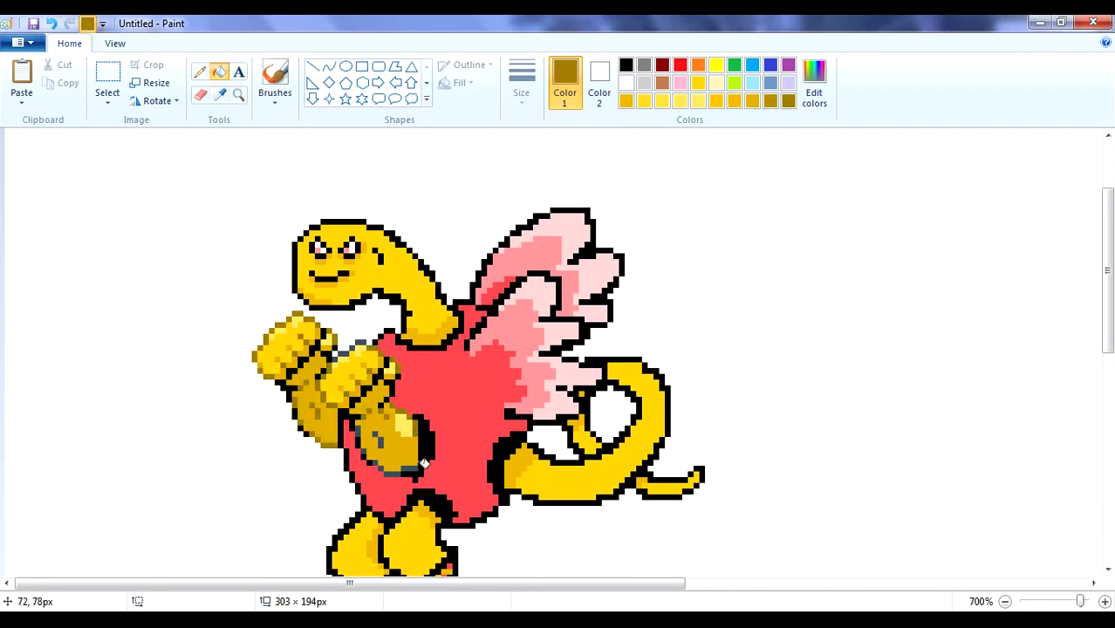
Recolour the front arm's grey outline and inner markings in brownish gold, undoing the last stray edit.
{"action": "left_click", "coordinate": [358, 431]}
{"action": "left_click", "coordinate": [377, 435]}
{"action": "left_click", "coordinate": [382, 443]}
{"action": "scroll", "coordinate": [400, 332], "scroll_direction": "down", "scroll_amount": 1}
{"action": "scroll", "coordinate": [399, 331], "scroll_direction": "up", "scroll_amount": 1}
{"action": "left_click", "coordinate": [200, 72]}
{"action": "left_click", "coordinate": [51, 25]}
Sample the front arm's pale yellow highlight and draw matching highlight streaks on the legs and tail.
{"action": "left_click", "coordinate": [220, 94]}
{"action": "left_click", "coordinate": [404, 421]}
{"action": "scroll", "coordinate": [356, 229], "scroll_direction": "down", "scroll_amount": 2}
{"action": "left_click_drag", "start_coordinate": [576, 378], "coordinate": [604, 360]}
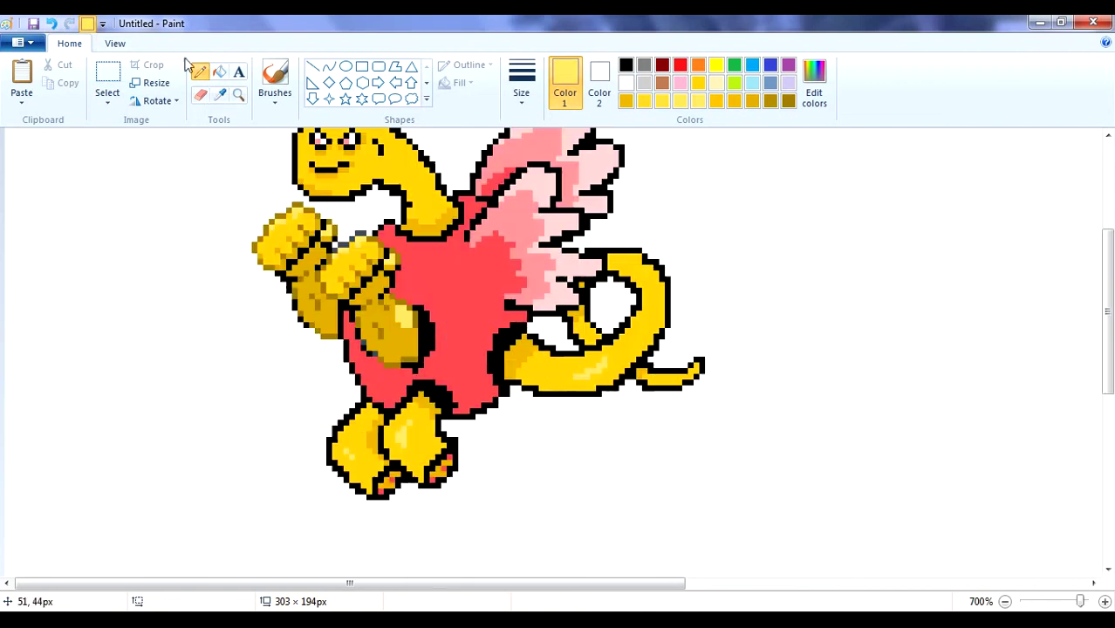
Mix a more intense red from the body colour and draw several round spots on the body with it.
{"action": "left_click", "coordinate": [220, 95]}
{"action": "left_click", "coordinate": [449, 279]}
{"action": "left_click", "coordinate": [814, 83]}
{"action": "left_click_drag", "start_coordinate": [738, 264], "coordinate": [738, 282]}
{"action": "left_click", "coordinate": [406, 430]}
{"action": "scroll", "coordinate": [463, 301], "scroll_direction": "up", "scroll_amount": 1}
{"action": "left_click_drag", "start_coordinate": [450, 391], "coordinate": [443, 402]}
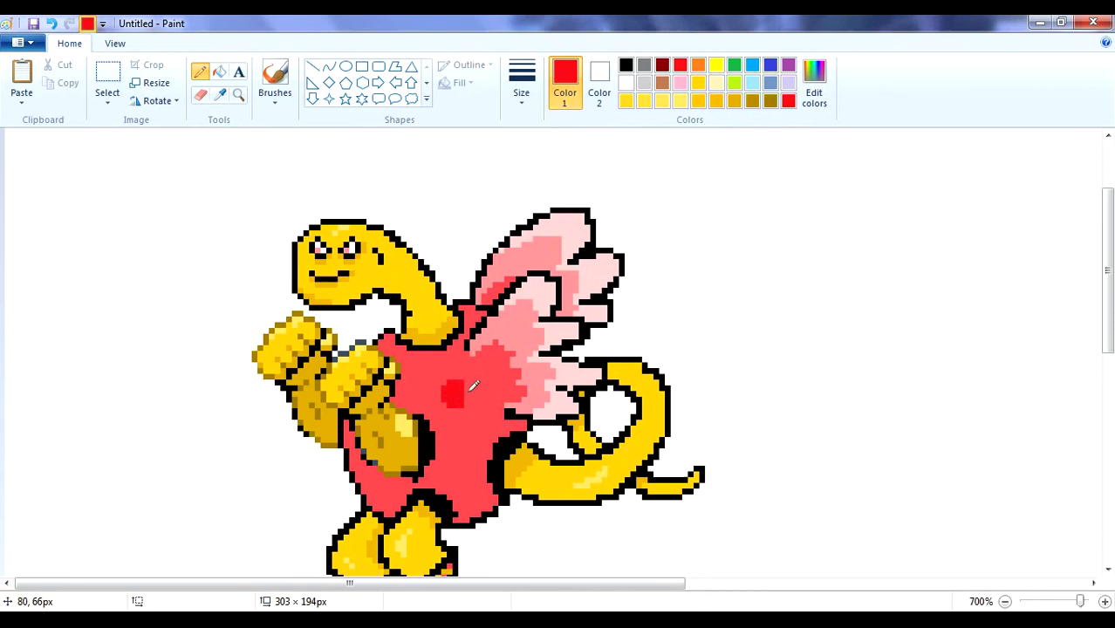
{"action": "left_click_drag", "start_coordinate": [468, 465], "coordinate": [473, 471]}
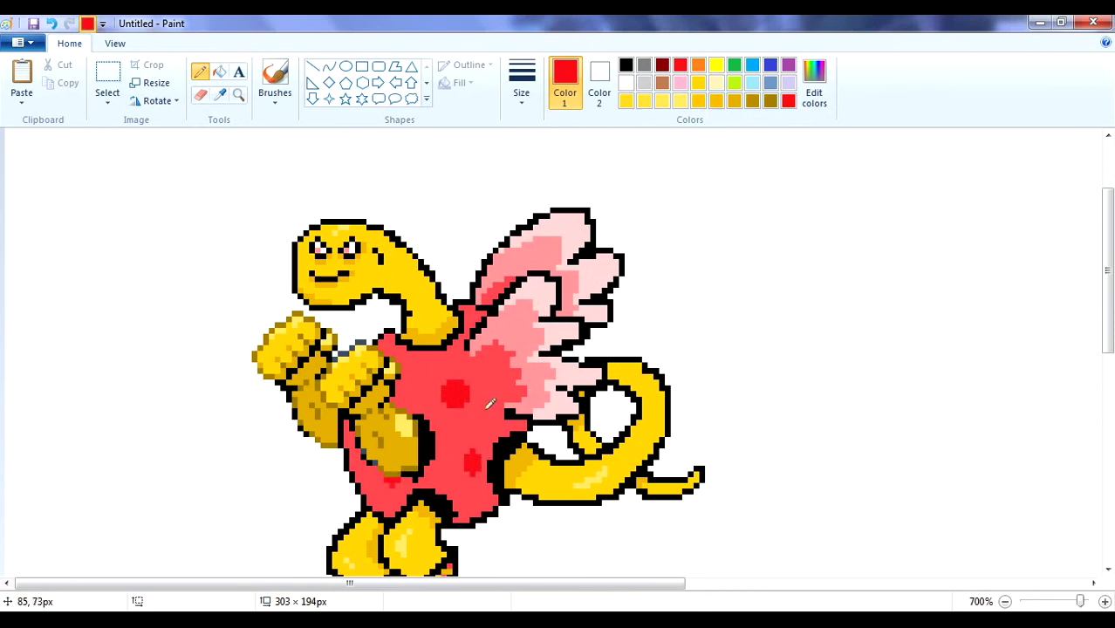
Shrink the canvas from its lower corner to 137 × 107 px around the creature.
{"action": "left_click", "coordinate": [1005, 602]}
{"action": "left_click", "coordinate": [1005, 602]}
{"action": "left_click", "coordinate": [1005, 602]}
{"action": "left_click", "coordinate": [1005, 602]}
{"action": "left_click", "coordinate": [1005, 602]}
{"action": "left_click_drag", "start_coordinate": [504, 451], "coordinate": [231, 309]}
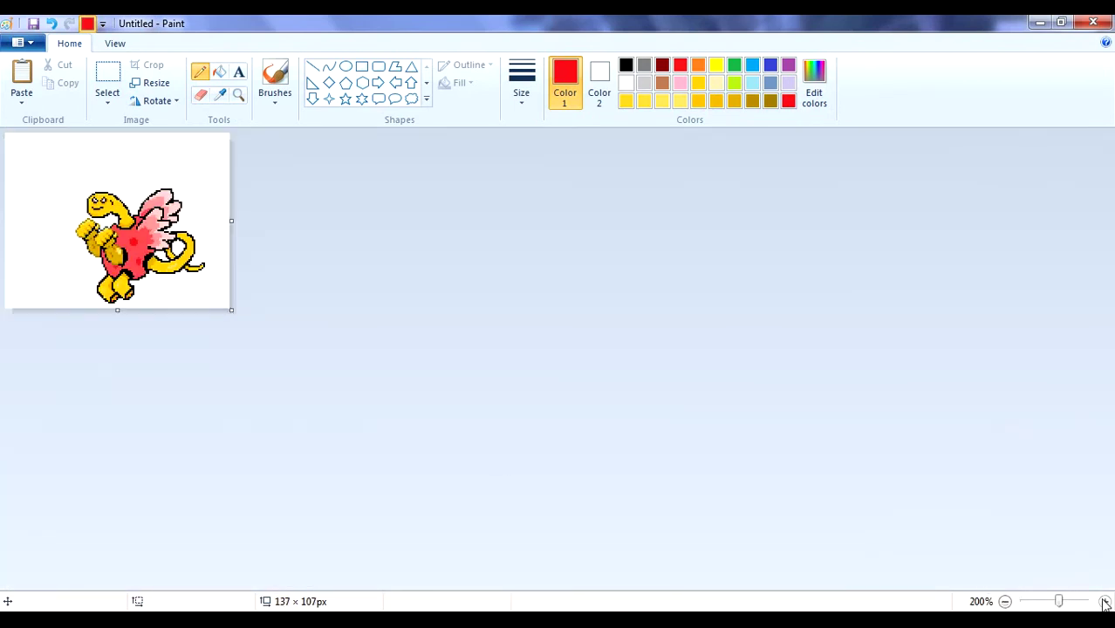
Move the creature into the canvas's upper-left corner and trim the canvas to 81 × 72 px.
{"action": "left_click", "coordinate": [1105, 602]}
{"action": "left_click", "coordinate": [1104, 602]}
{"action": "left_click", "coordinate": [107, 83]}
{"action": "left_click_drag", "start_coordinate": [452, 481], "coordinate": [132, 187]}
{"action": "left_click_drag", "start_coordinate": [280, 338], "coordinate": [142, 230]}
{"action": "left_click_drag", "start_coordinate": [454, 485], "coordinate": [273, 370]}
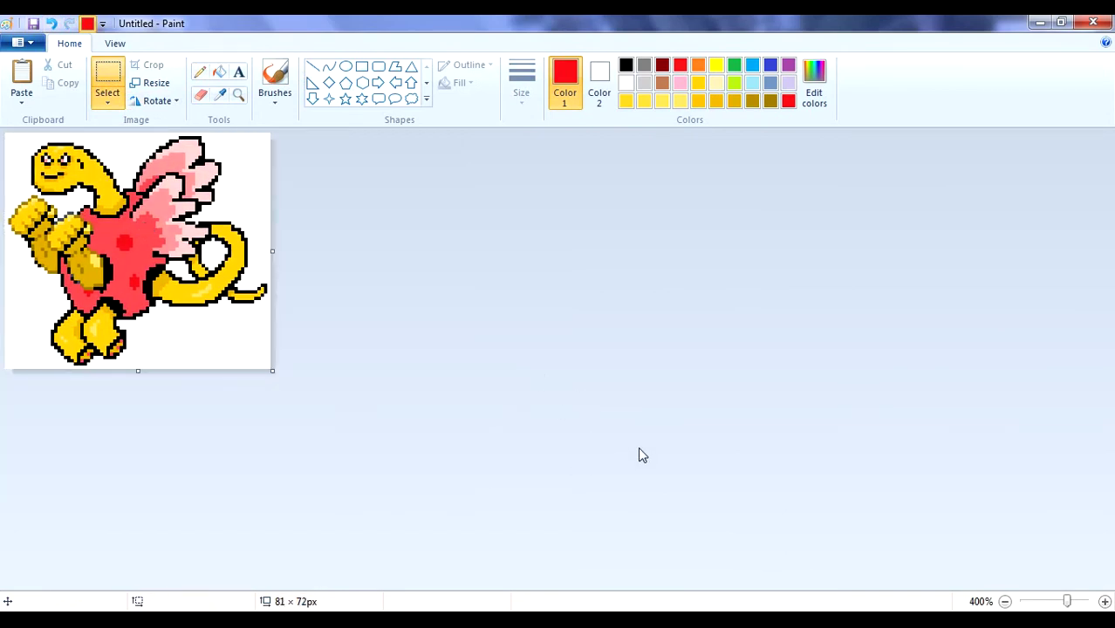
{"action": "left_click", "coordinate": [1105, 602]}
{"action": "left_click", "coordinate": [1105, 602]}
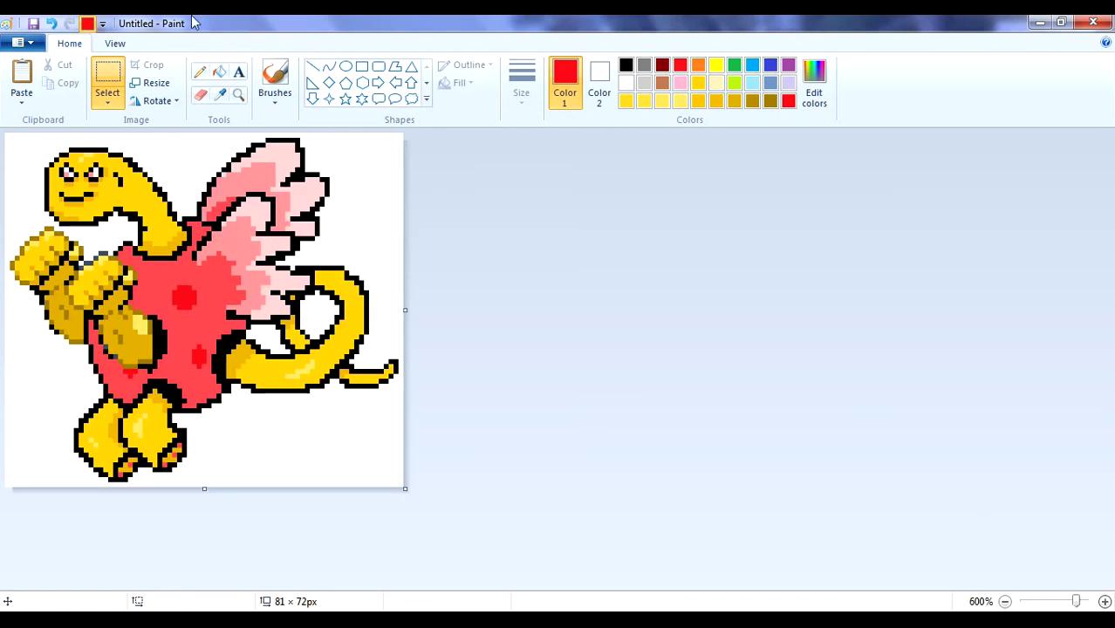
{"action": "left_click", "coordinate": [206, 75]}
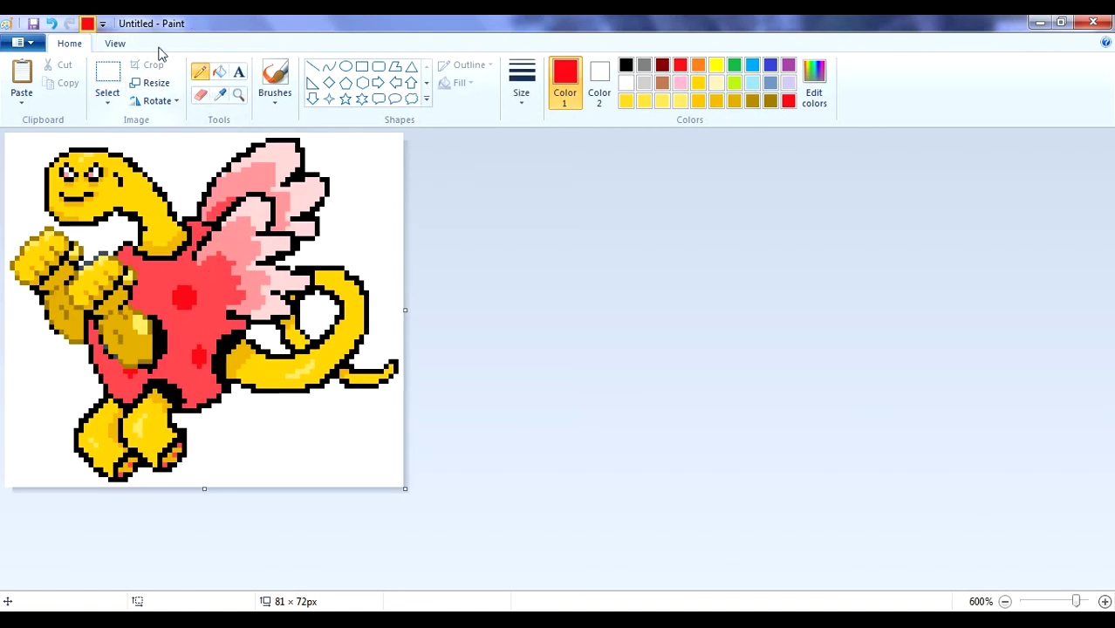
{"action": "left_click", "coordinate": [217, 96]}
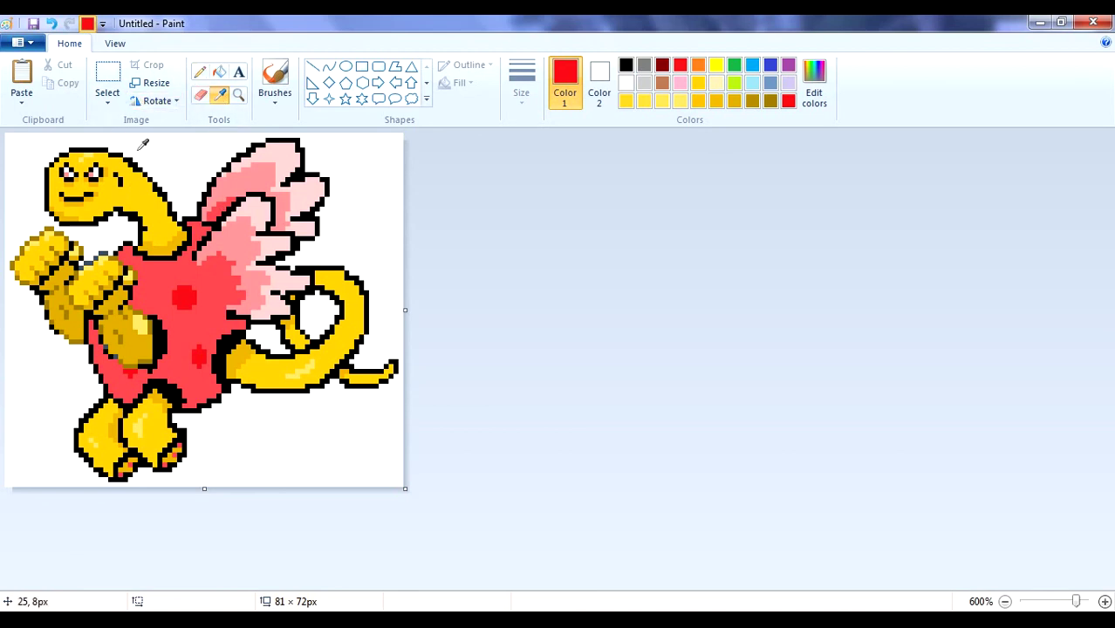
{"action": "left_click", "coordinate": [103, 253]}
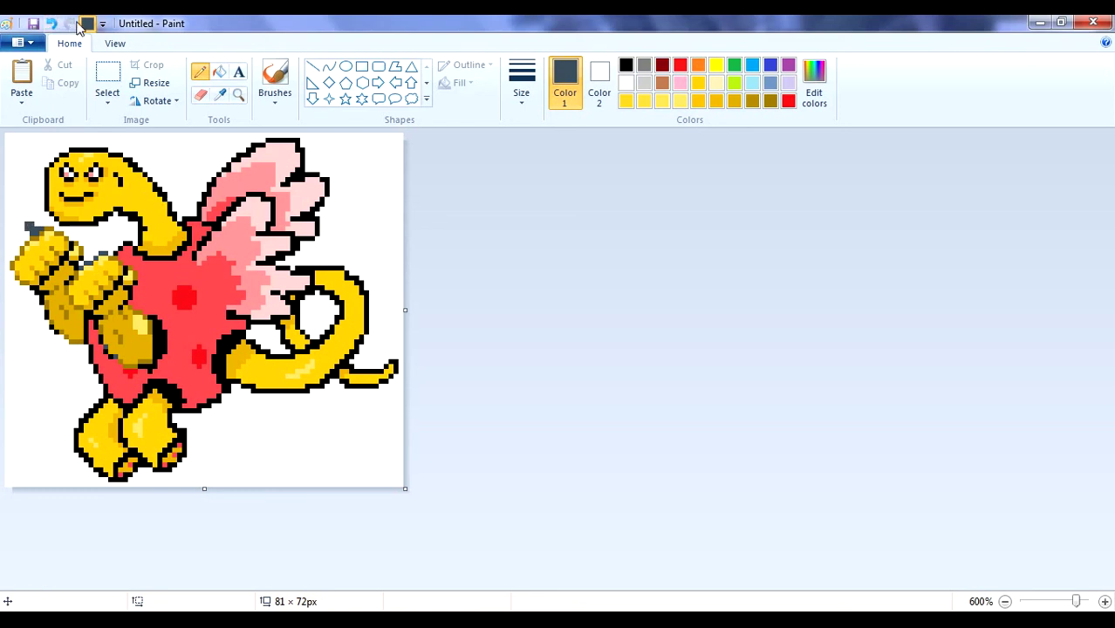
{"action": "left_click", "coordinate": [54, 23]}
{"action": "left_click", "coordinate": [53, 22]}
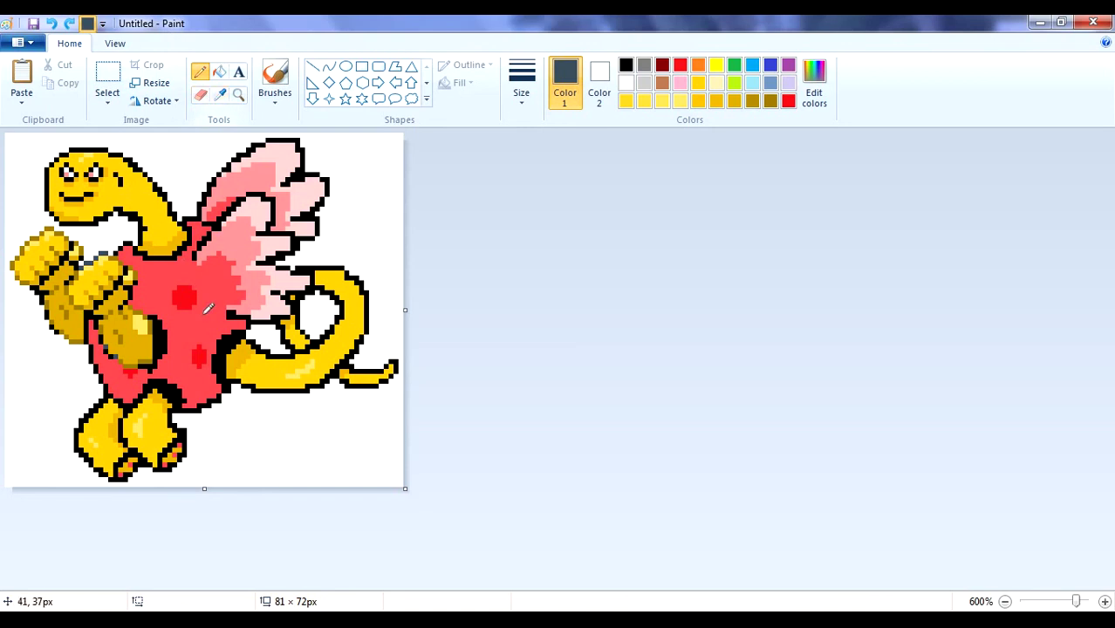
Sample the black outline colour from the top of the creature's head.
{"action": "left_click", "coordinate": [220, 95]}
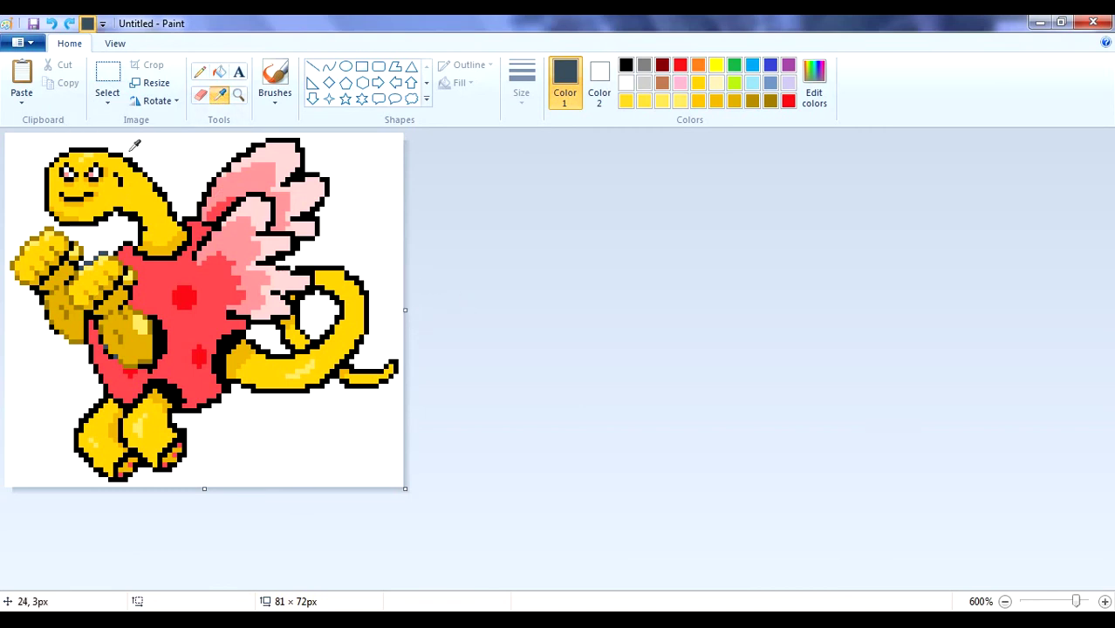
{"action": "left_click", "coordinate": [101, 145]}
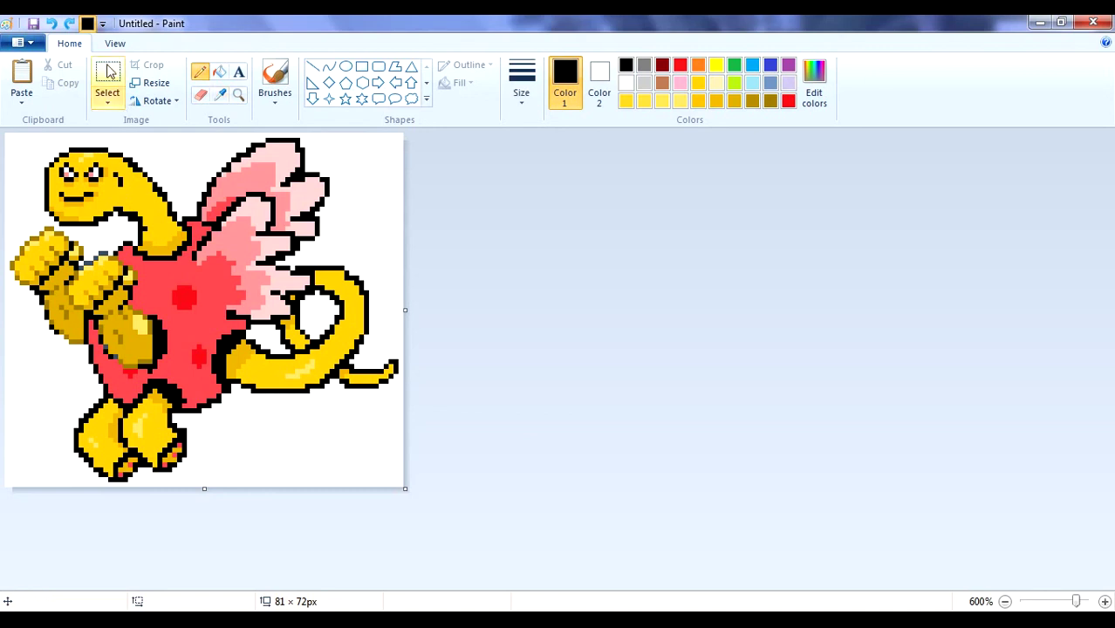
{"action": "left_click", "coordinate": [222, 96]}
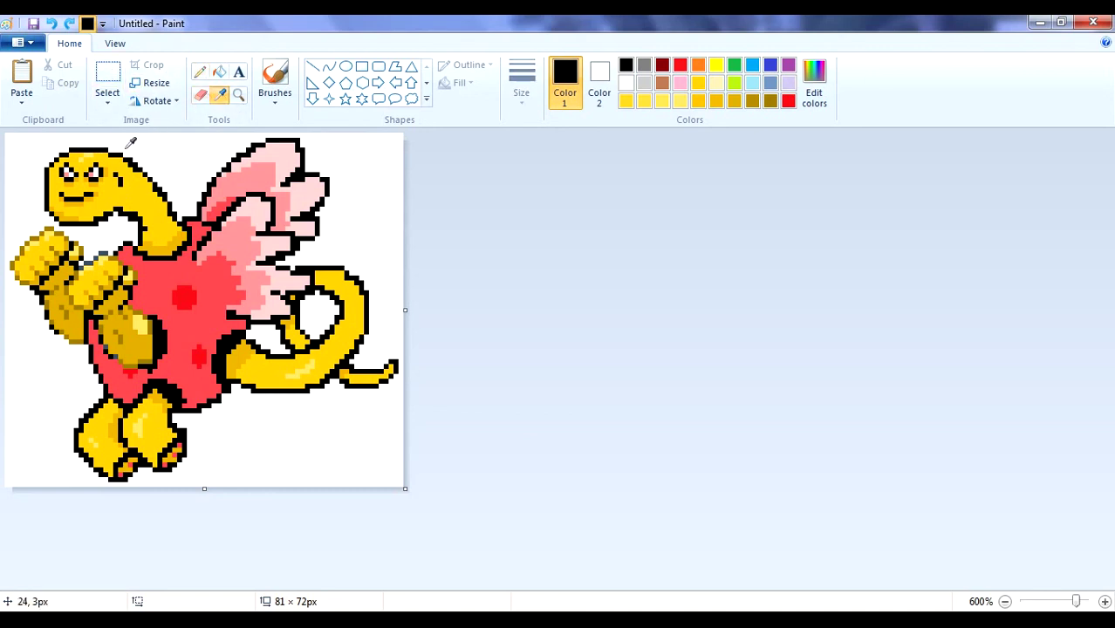
{"action": "left_click", "coordinate": [125, 152]}
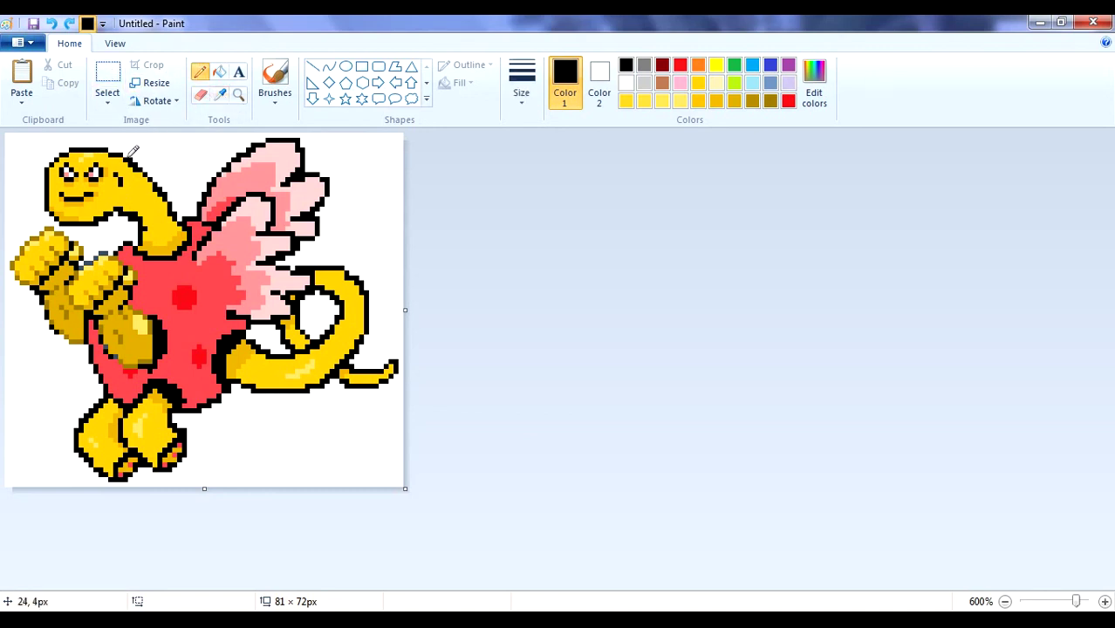
Sample the colours on the creature's neck and tail.
{"action": "left_click", "coordinate": [220, 96]}
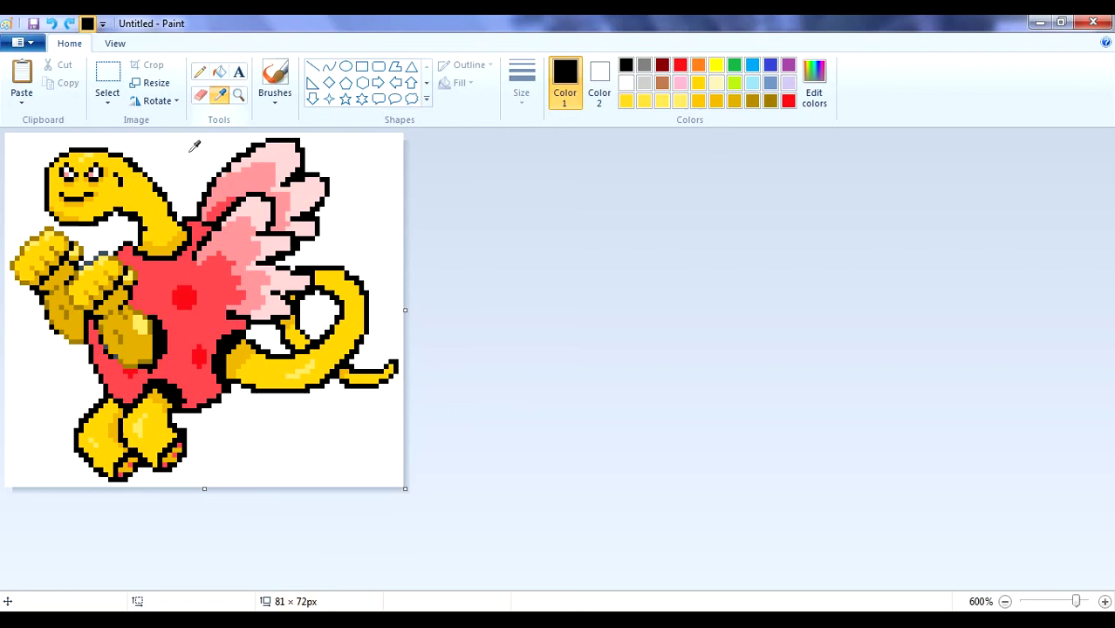
{"action": "left_click", "coordinate": [158, 185]}
{"action": "left_click", "coordinate": [220, 96]}
{"action": "left_click", "coordinate": [249, 352]}
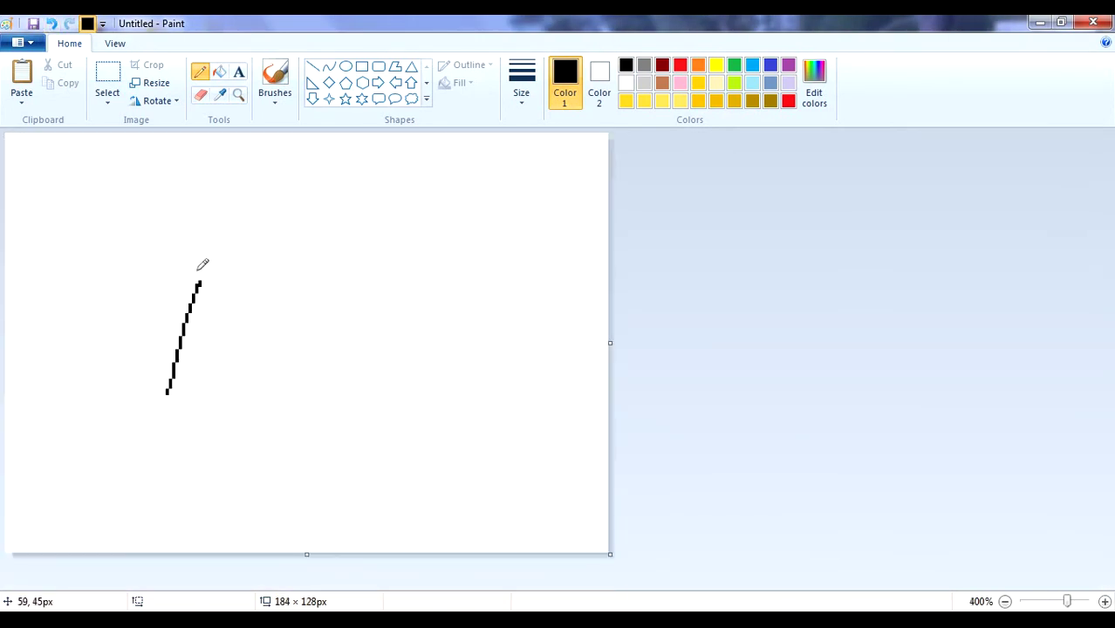
On the blank 184 × 128 px canvas, outline a banana-peel hood in black with two pointed flaps and a curved stem on top.
{"action": "mouse_move", "coordinate": [195, 302]}
{"action": "left_mouse_down"}
{"action": "mouse_move", "coordinate": [143, 375]}
{"action": "mouse_move", "coordinate": [207, 363]}
{"action": "mouse_move", "coordinate": [250, 307]}
{"action": "mouse_move", "coordinate": [340, 388]}
{"action": "mouse_move", "coordinate": [303, 380]}
{"action": "mouse_move", "coordinate": [260, 321]}
{"action": "mouse_move", "coordinate": [297, 375]}
{"action": "mouse_move", "coordinate": [341, 399]}
{"action": "mouse_move", "coordinate": [323, 340]}
{"action": "mouse_move", "coordinate": [319, 396]}
{"action": "left_mouse_up"}
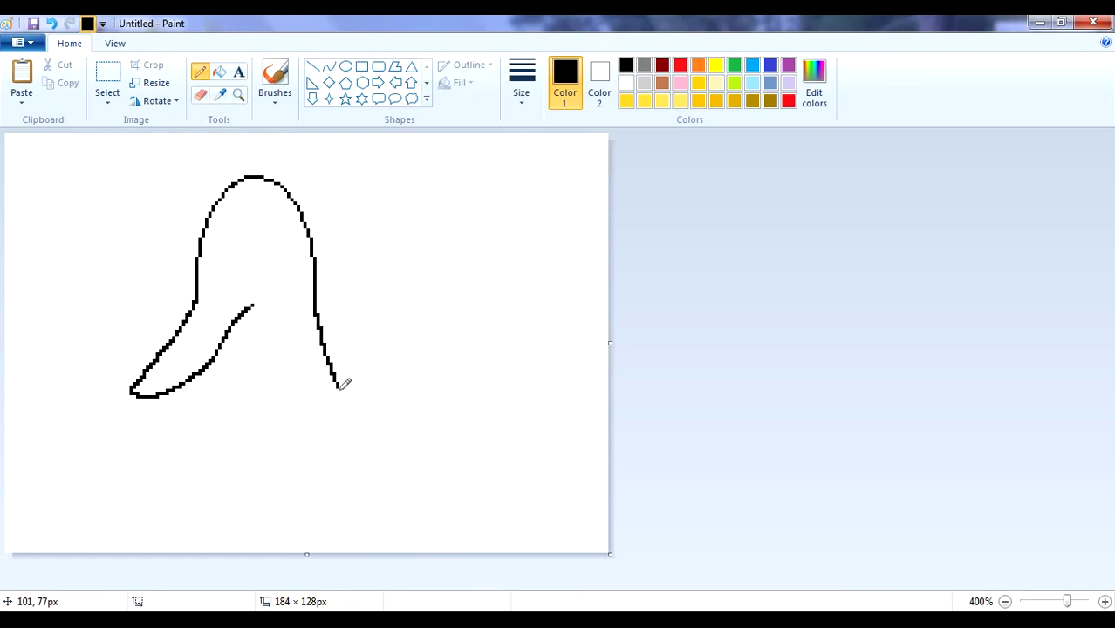
{"action": "left_click", "coordinate": [220, 95]}
{"action": "left_click", "coordinate": [270, 244]}
{"action": "left_click", "coordinate": [220, 98]}
{"action": "left_click", "coordinate": [261, 178]}
{"action": "mouse_move", "coordinate": [264, 178]}
{"action": "left_mouse_down"}
{"action": "mouse_move", "coordinate": [285, 163]}
{"action": "mouse_move", "coordinate": [300, 192]}
{"action": "mouse_move", "coordinate": [281, 175]}
{"action": "left_mouse_up"}
{"action": "left_click", "coordinate": [52, 23]}
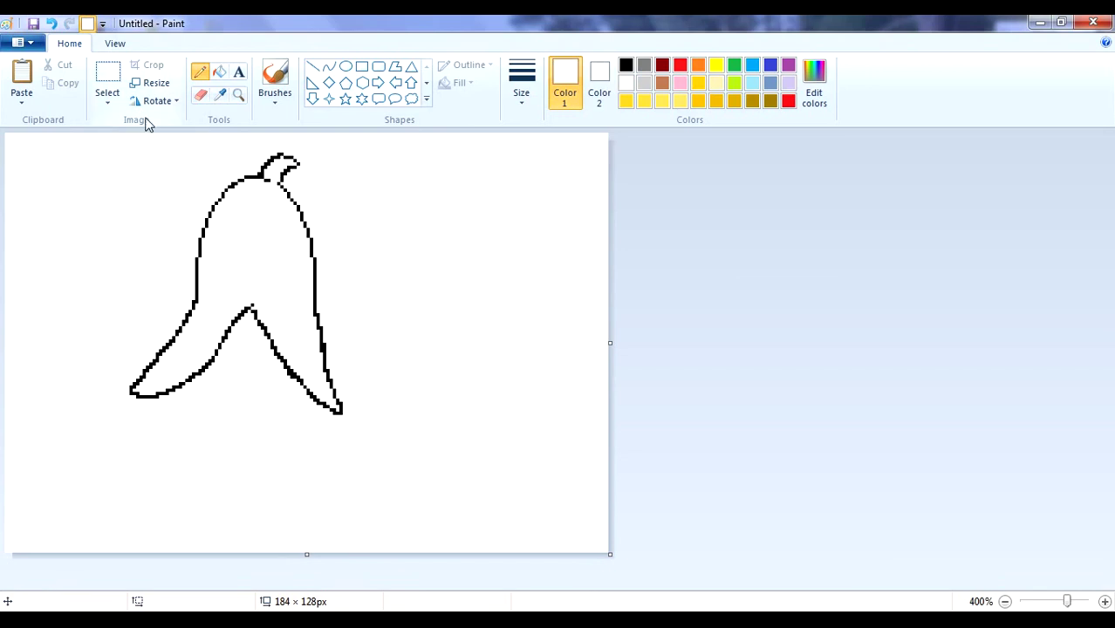
Draw a body line beneath the hood's left flap and shift the hood's upper part slightly down.
{"action": "left_click_drag", "start_coordinate": [195, 375], "coordinate": [210, 444]}
{"action": "left_click", "coordinate": [108, 83]}
{"action": "left_click_drag", "start_coordinate": [183, 137], "coordinate": [364, 269]}
{"action": "left_click_drag", "start_coordinate": [322, 236], "coordinate": [323, 246]}
{"action": "left_click", "coordinate": [179, 144]}
{"action": "left_click_drag", "start_coordinate": [187, 152], "coordinate": [357, 283]}
{"action": "left_click_drag", "start_coordinate": [329, 261], "coordinate": [329, 267]}
Select the hood's right half and shift it slightly left to narrow the hood.
{"action": "left_click_drag", "start_coordinate": [469, 472], "coordinate": [254, 139]}
{"action": "left_click_drag", "start_coordinate": [326, 261], "coordinate": [323, 262]}
{"action": "left_click_drag", "start_coordinate": [452, 485], "coordinate": [247, 147]}
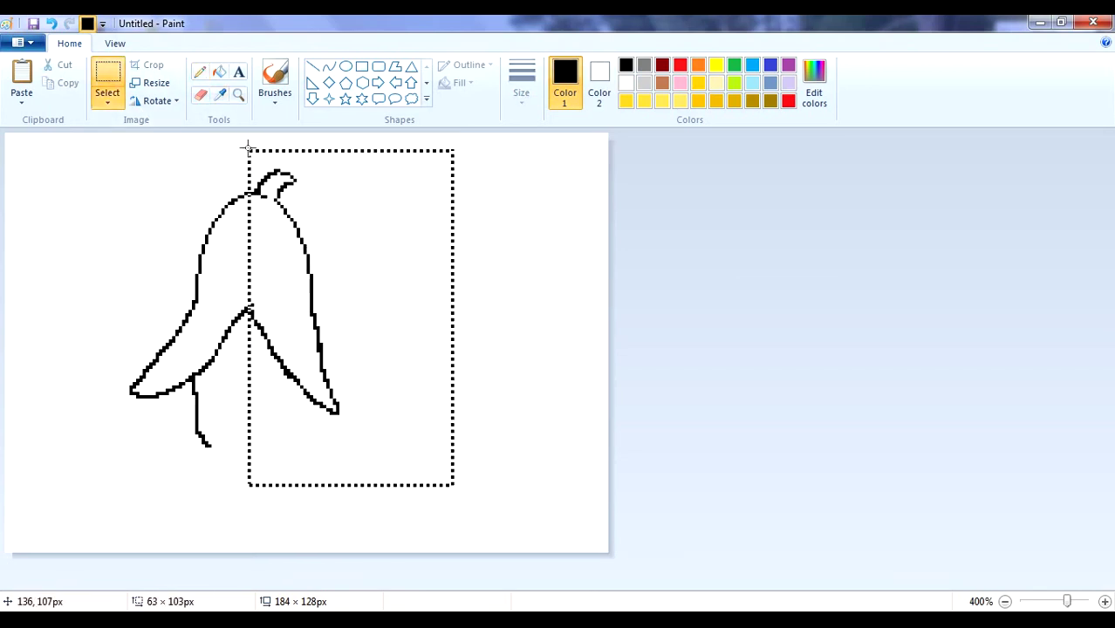
{"action": "left_click_drag", "start_coordinate": [283, 221], "coordinate": [280, 222]}
Clean up the peak between the two flaps with white and extend the body line in black.
{"action": "left_click", "coordinate": [220, 94]}
{"action": "left_click", "coordinate": [258, 286]}
{"action": "left_click", "coordinate": [249, 306]}
{"action": "left_click", "coordinate": [219, 95]}
{"action": "left_click", "coordinate": [198, 417]}
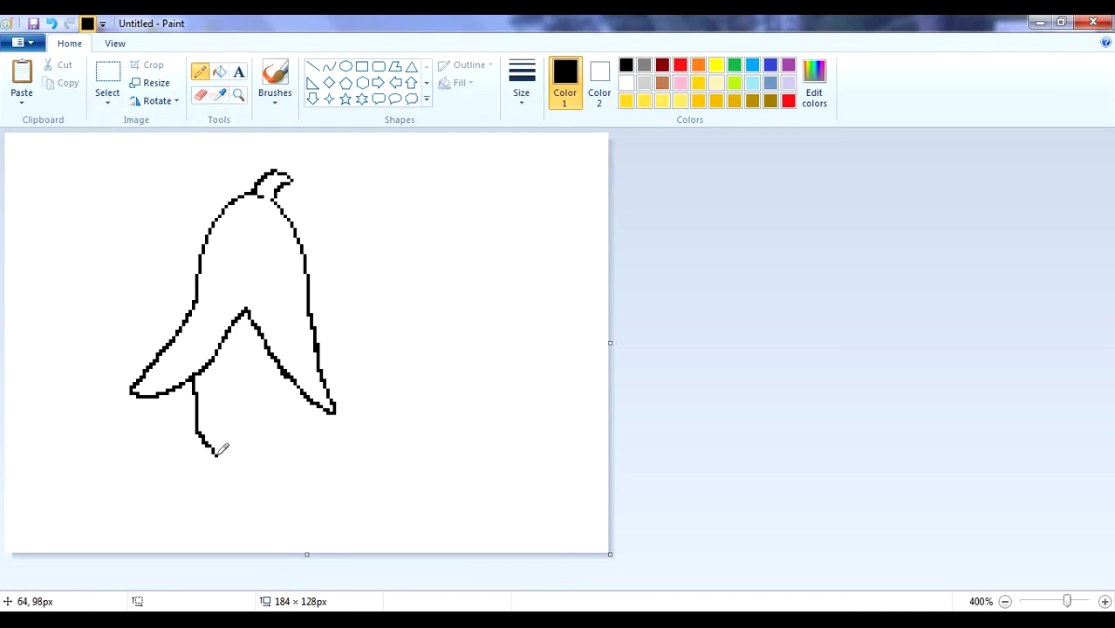
Redraw the body line and outline the body with wavy tentacles beneath the flaps, whitening stray pixels at the right flap.
{"action": "left_click", "coordinate": [202, 96]}
{"action": "mouse_move", "coordinate": [199, 394]}
{"action": "left_mouse_down"}
{"action": "mouse_move", "coordinate": [192, 362]}
{"action": "mouse_move", "coordinate": [204, 440]}
{"action": "left_mouse_up"}
{"action": "left_click", "coordinate": [201, 73]}
{"action": "key", "text": "ctrl+z"}
{"action": "mouse_move", "coordinate": [192, 379]}
{"action": "left_mouse_down"}
{"action": "mouse_move", "coordinate": [180, 472]}
{"action": "mouse_move", "coordinate": [204, 510]}
{"action": "mouse_move", "coordinate": [230, 461]}
{"action": "mouse_move", "coordinate": [253, 459]}
{"action": "mouse_move", "coordinate": [261, 512]}
{"action": "mouse_move", "coordinate": [277, 439]}
{"action": "mouse_move", "coordinate": [301, 444]}
{"action": "mouse_move", "coordinate": [295, 403]}
{"action": "left_mouse_up"}
{"action": "left_click", "coordinate": [225, 97]}
{"action": "left_click", "coordinate": [302, 397]}
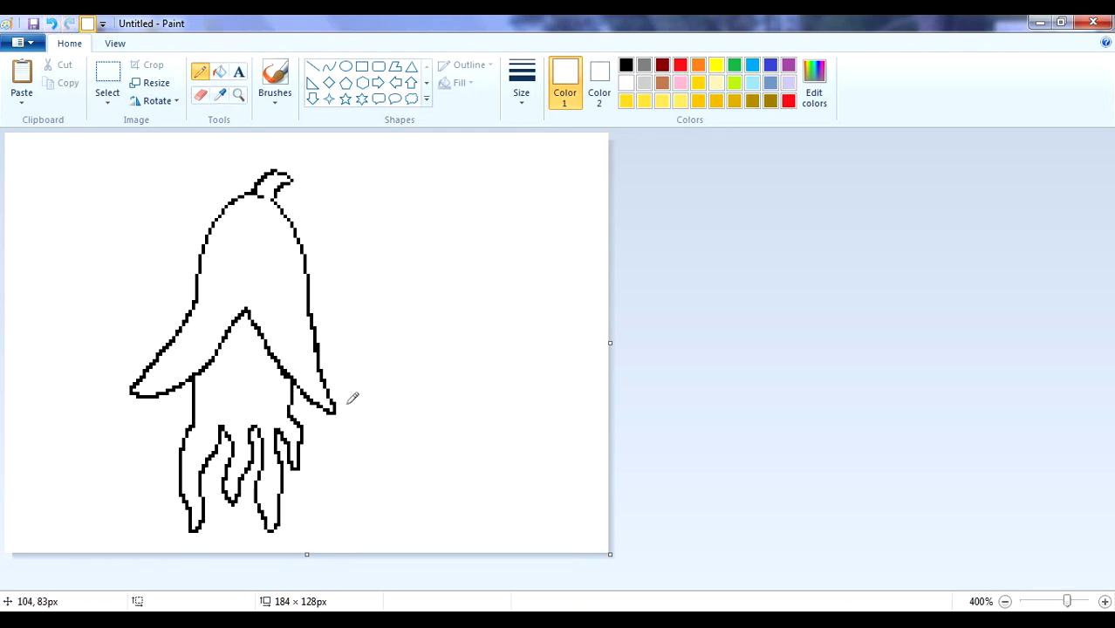
Touch up the body's left edge and draw a round eye with a solid black pupil beneath the hood's peak.
{"action": "left_click", "coordinate": [219, 96]}
{"action": "left_click", "coordinate": [192, 406]}
{"action": "left_click", "coordinate": [220, 94]}
{"action": "left_click", "coordinate": [200, 384]}
{"action": "left_click", "coordinate": [223, 96]}
{"action": "left_click", "coordinate": [257, 326]}
{"action": "left_click_drag", "start_coordinate": [260, 328], "coordinate": [264, 329]}
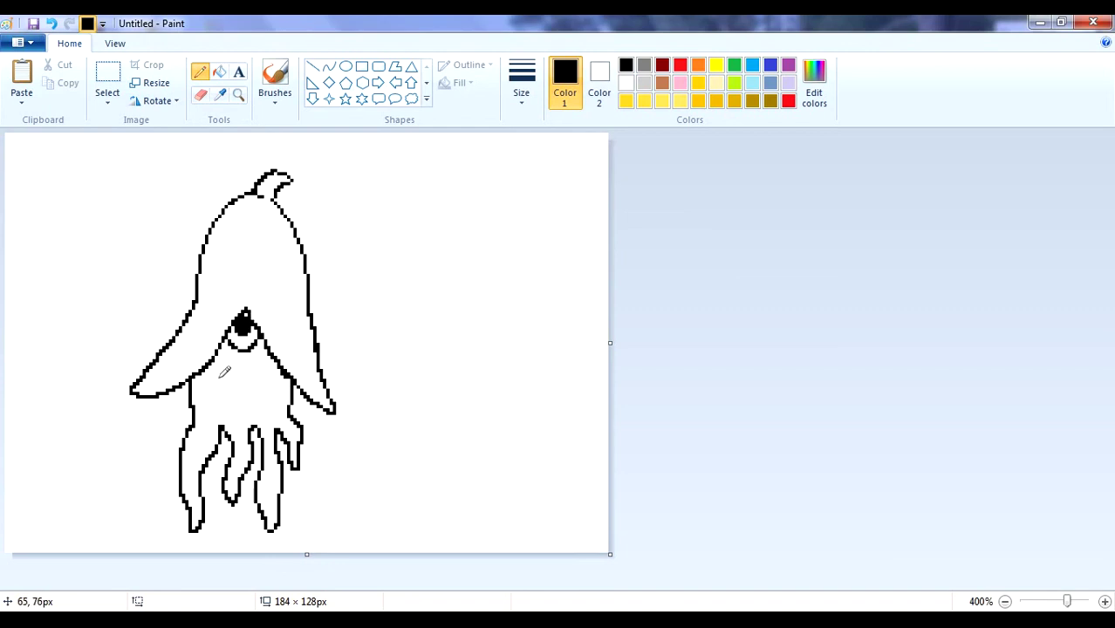
Try a mouth on the body and draw the short tips of two rear peel flaps beside it.
{"action": "left_click_drag", "start_coordinate": [219, 374], "coordinate": [251, 394]}
{"action": "mouse_move", "coordinate": [174, 407]}
{"action": "left_mouse_down"}
{"action": "mouse_move", "coordinate": [227, 382]}
{"action": "mouse_move", "coordinate": [253, 386]}
{"action": "left_mouse_up"}
{"action": "left_click", "coordinate": [200, 95]}
{"action": "left_click", "coordinate": [199, 72]}
{"action": "left_click", "coordinate": [52, 25]}
Retouch the top of the eye pixel by pixel with black and white where it meets the hood's peak.
{"action": "left_click", "coordinate": [246, 315]}
{"action": "left_click", "coordinate": [254, 294]}
{"action": "left_click", "coordinate": [246, 309]}
{"action": "left_click", "coordinate": [220, 95]}
{"action": "left_click", "coordinate": [252, 313]}
{"action": "left_click", "coordinate": [246, 317]}
{"action": "left_click", "coordinate": [53, 24]}
{"action": "left_click", "coordinate": [246, 311]}
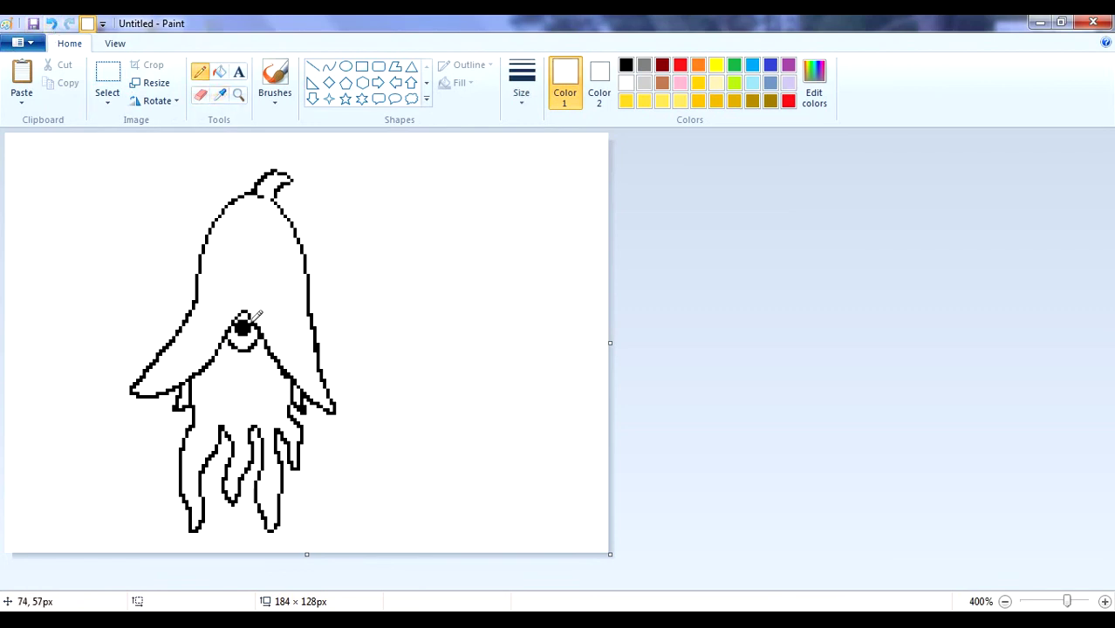
{"action": "left_click", "coordinate": [220, 95]}
{"action": "left_click", "coordinate": [247, 323]}
{"action": "left_click", "coordinate": [219, 95]}
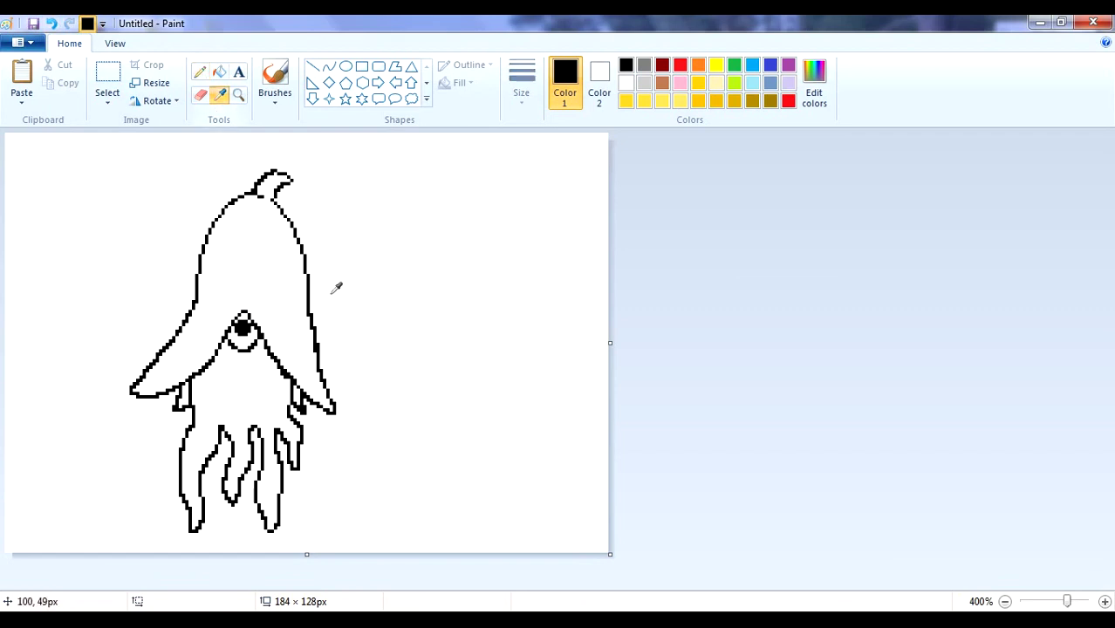
Draw a thick frowning mouth and dark bruise marks on the hood, and fill the hood with bright yellow.
{"action": "left_click", "coordinate": [244, 347]}
{"action": "left_click_drag", "start_coordinate": [220, 381], "coordinate": [252, 381]}
{"action": "mouse_move", "coordinate": [265, 225]}
{"action": "left_mouse_down"}
{"action": "mouse_move", "coordinate": [275, 246]}
{"action": "mouse_move", "coordinate": [264, 221]}
{"action": "left_mouse_up"}
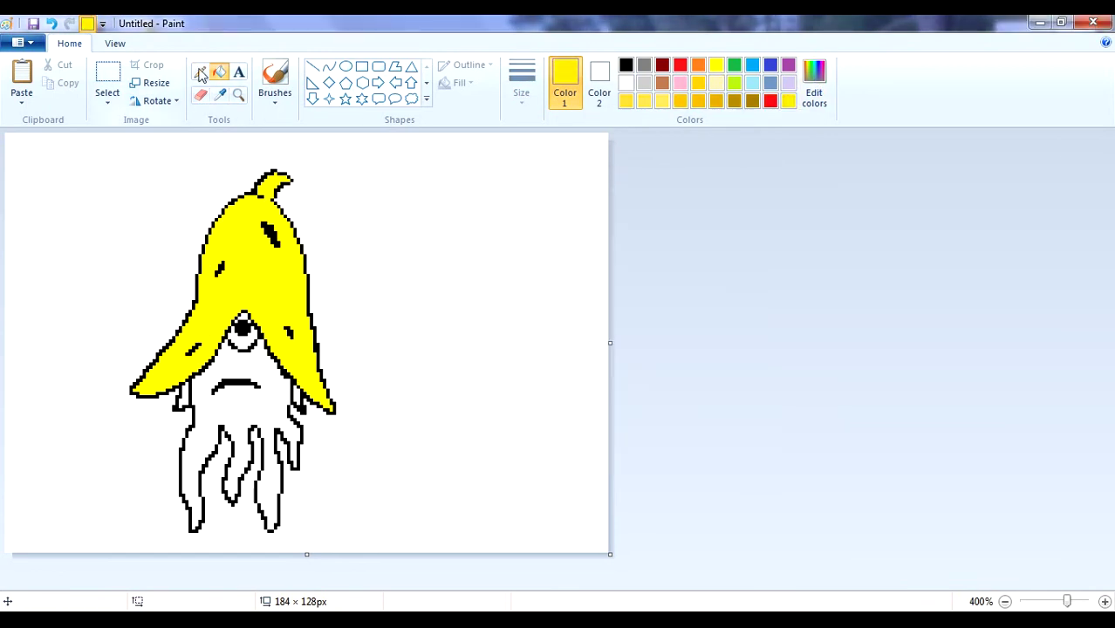
Mix a slightly darker yellow and shade the left flap's lower edge and the stem with it.
{"action": "left_click", "coordinate": [200, 71]}
{"action": "left_click", "coordinate": [219, 70]}
{"action": "left_click", "coordinate": [820, 95]}
{"action": "left_click_drag", "start_coordinate": [732, 284], "coordinate": [732, 291]}
{"action": "left_click", "coordinate": [405, 430]}
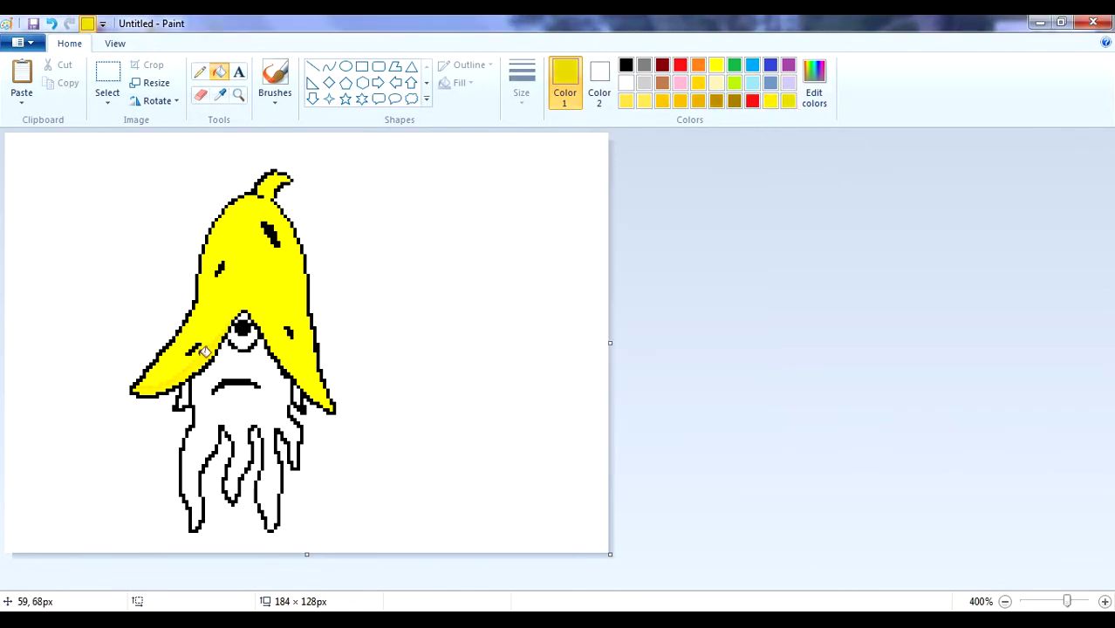
{"action": "left_click", "coordinate": [196, 362]}
{"action": "left_click", "coordinate": [200, 72]}
{"action": "left_click", "coordinate": [57, 24]}
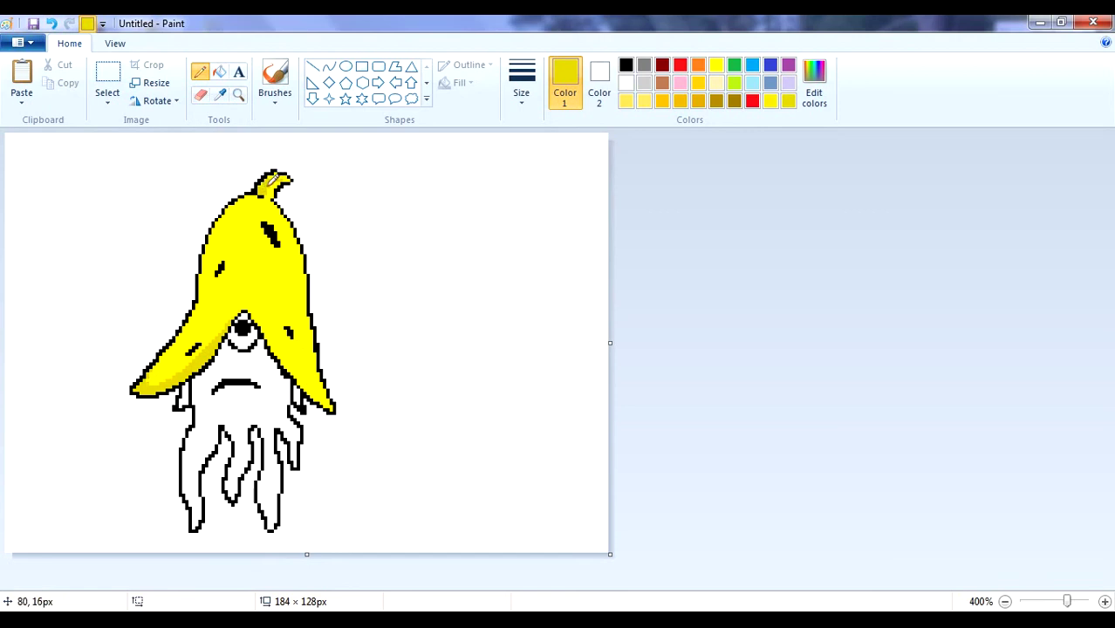
{"action": "left_click", "coordinate": [220, 72]}
{"action": "left_click", "coordinate": [220, 95]}
{"action": "left_click", "coordinate": [271, 234]}
{"action": "left_click", "coordinate": [815, 88]}
{"action": "left_click_drag", "start_coordinate": [732, 359], "coordinate": [732, 343]}
{"action": "left_click", "coordinate": [465, 431]}
Darken the palette's brown and paint the tip of the stem with it.
{"action": "left_click", "coordinate": [662, 83]}
{"action": "left_click", "coordinate": [815, 87]}
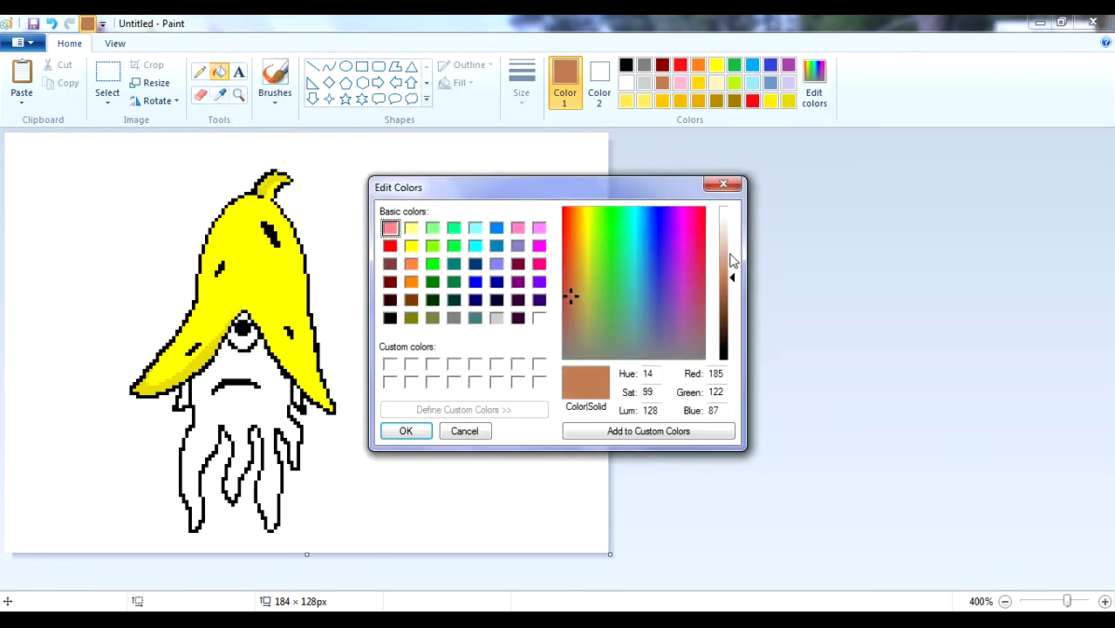
{"action": "left_click", "coordinate": [405, 431]}
{"action": "left_click", "coordinate": [198, 71]}
Fill the rear peel flaps beside the body with the darker yellow shade.
{"action": "left_click", "coordinate": [219, 94]}
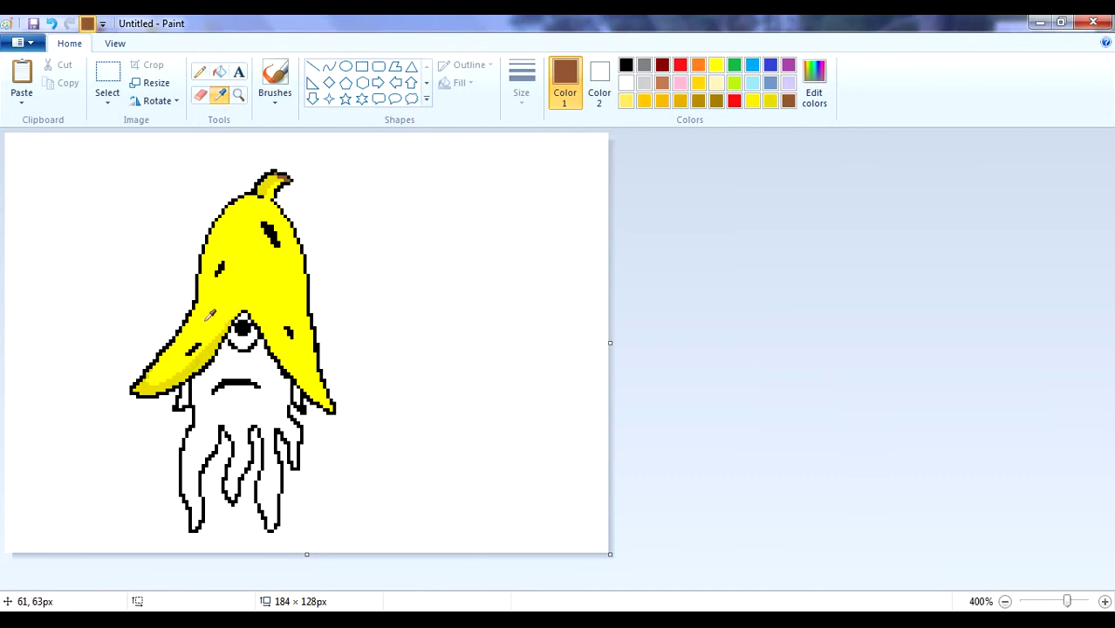
{"action": "left_click", "coordinate": [211, 314]}
{"action": "left_click", "coordinate": [220, 71]}
{"action": "left_click", "coordinate": [185, 395]}
{"action": "left_click", "coordinate": [201, 71]}
Fill the face and tentacles with the palette's pale cream yellow.
{"action": "left_click", "coordinate": [219, 94]}
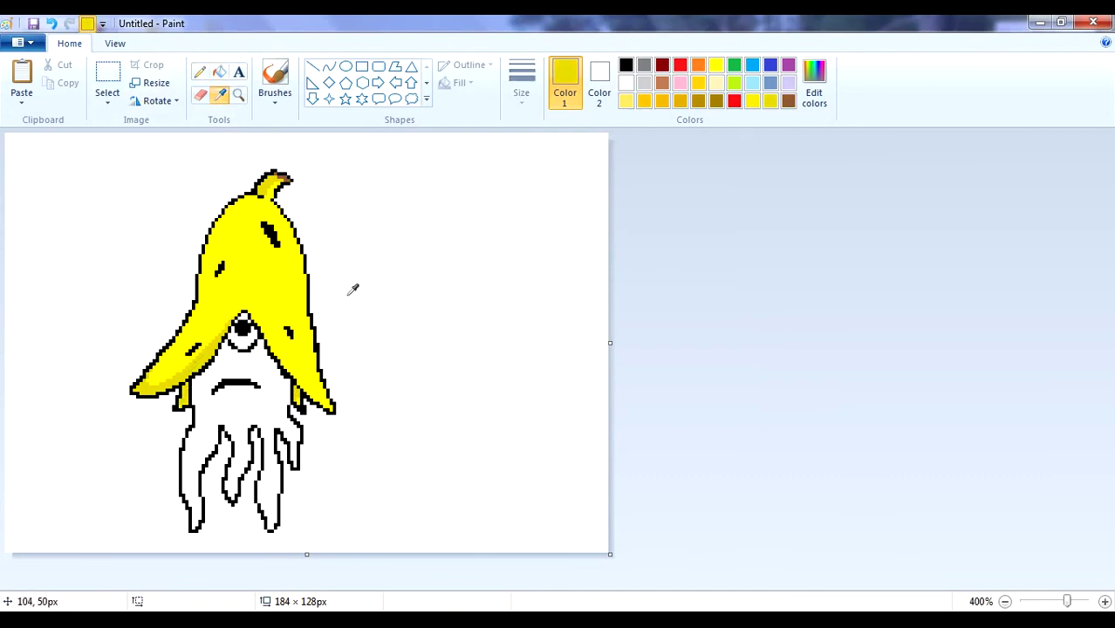
{"action": "left_click", "coordinate": [715, 83]}
{"action": "left_click", "coordinate": [219, 72]}
{"action": "left_click", "coordinate": [284, 393]}
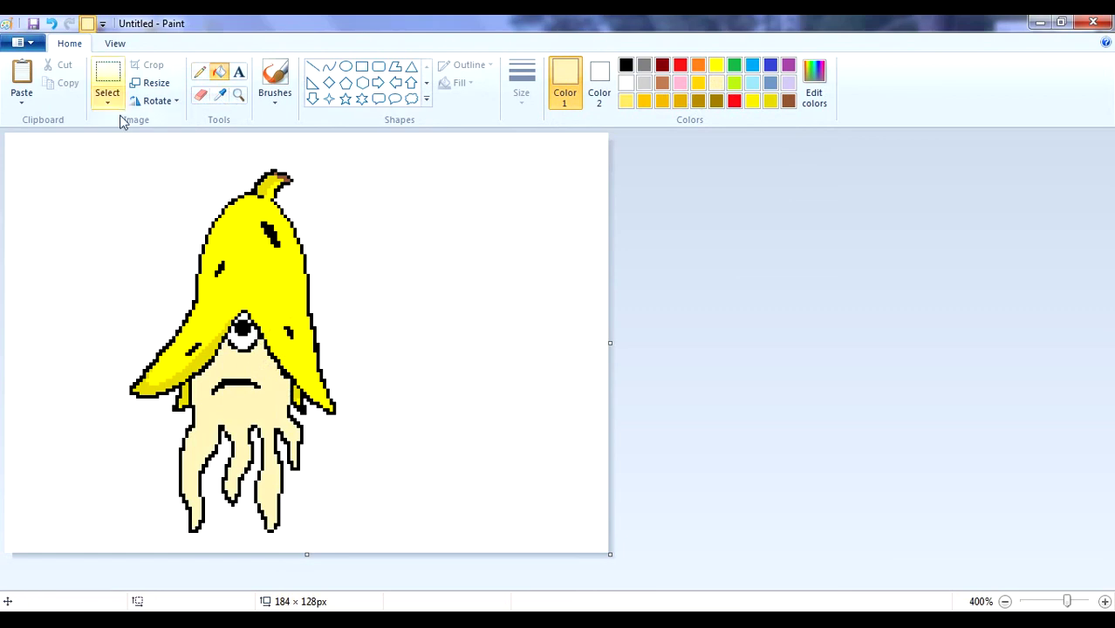
Move the banana creature into the canvas's upper-left corner and trim the canvas to 65 × 113 px.
{"action": "left_click", "coordinate": [105, 87]}
{"action": "left_click_drag", "start_coordinate": [108, 145], "coordinate": [412, 540]}
{"action": "left_click_drag", "start_coordinate": [355, 482], "coordinate": [236, 451]}
{"action": "left_click_drag", "start_coordinate": [612, 555], "coordinate": [220, 505]}
{"action": "left_click", "coordinate": [1105, 601]}
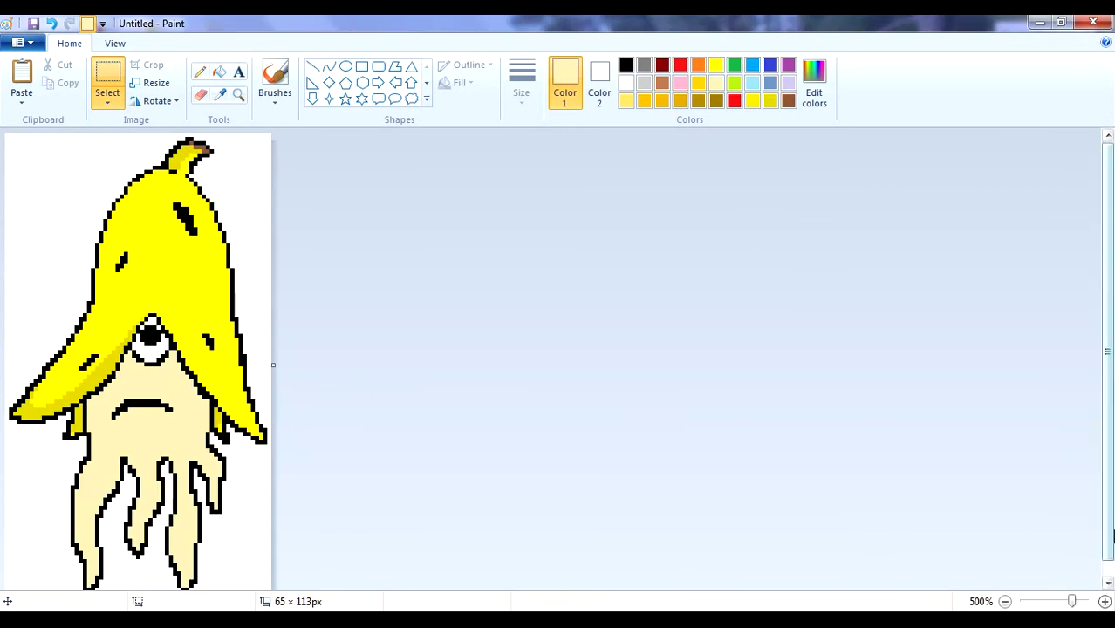
{"action": "scroll", "coordinate": [1108, 539], "scroll_direction": "down", "scroll_amount": 2}
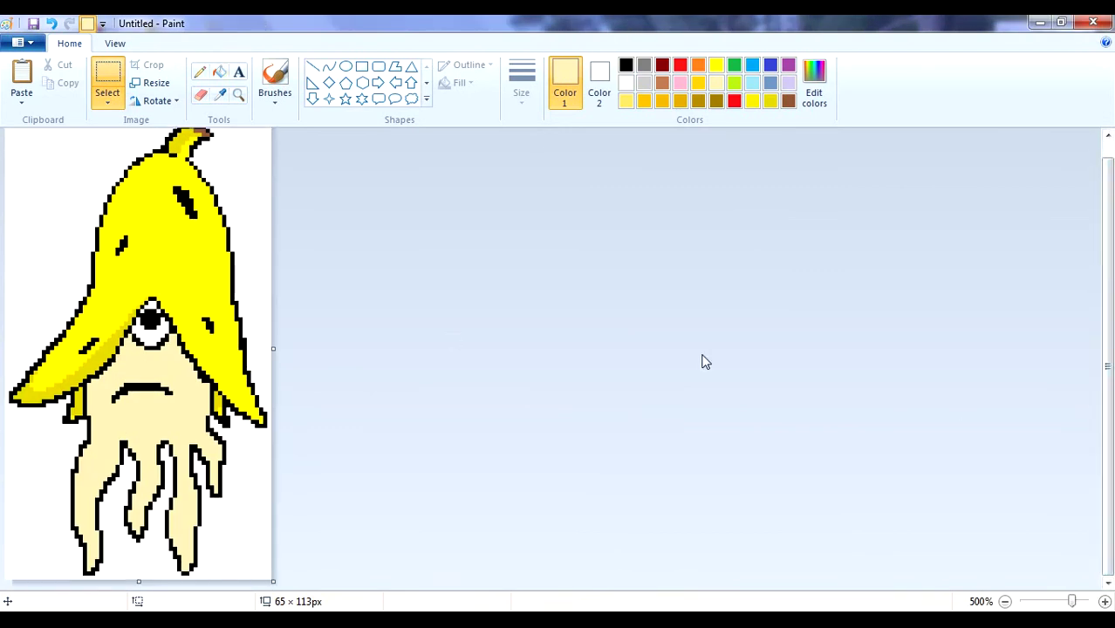
{"action": "scroll", "coordinate": [708, 362], "scroll_direction": "up", "scroll_amount": 2}
{"action": "scroll", "coordinate": [720, 368], "scroll_direction": "down", "scroll_amount": 2}
{"action": "scroll", "coordinate": [698, 353], "scroll_direction": "up", "scroll_amount": 2}
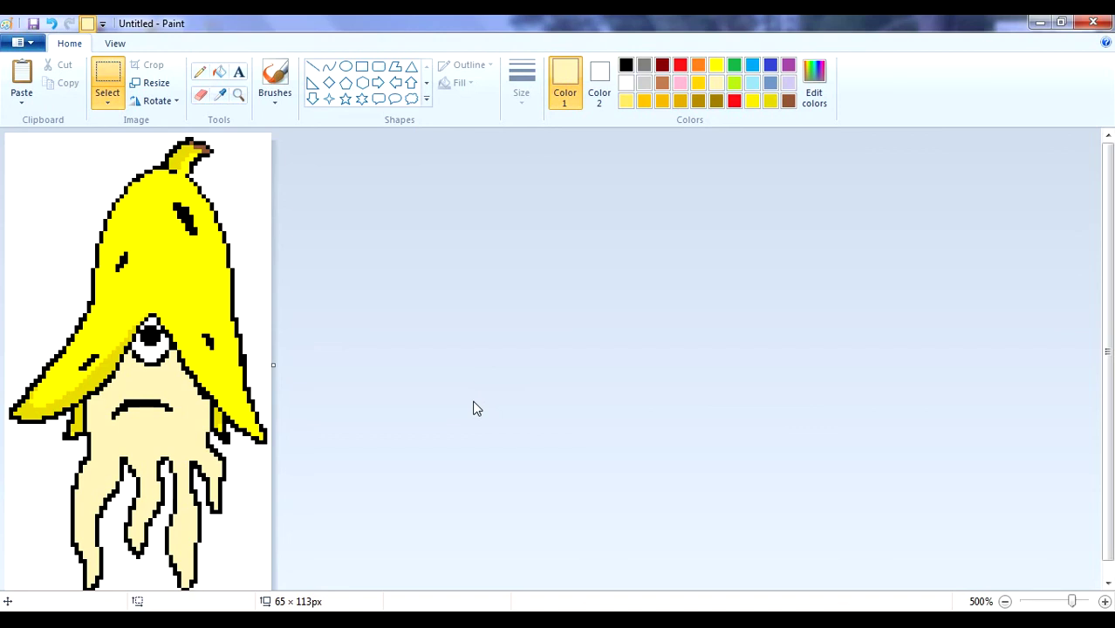
Mix a slightly darker cream (red 235, green 221, blue 156) from the body colour and shade the face under the left flap.
{"action": "left_click", "coordinate": [200, 72]}
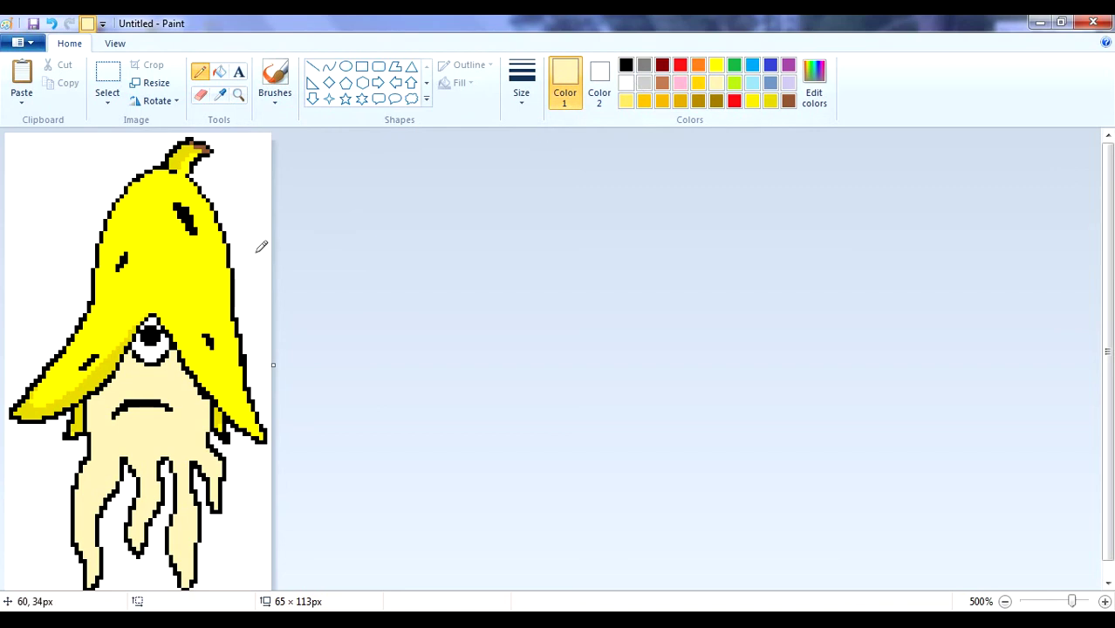
{"action": "left_click", "coordinate": [219, 94]}
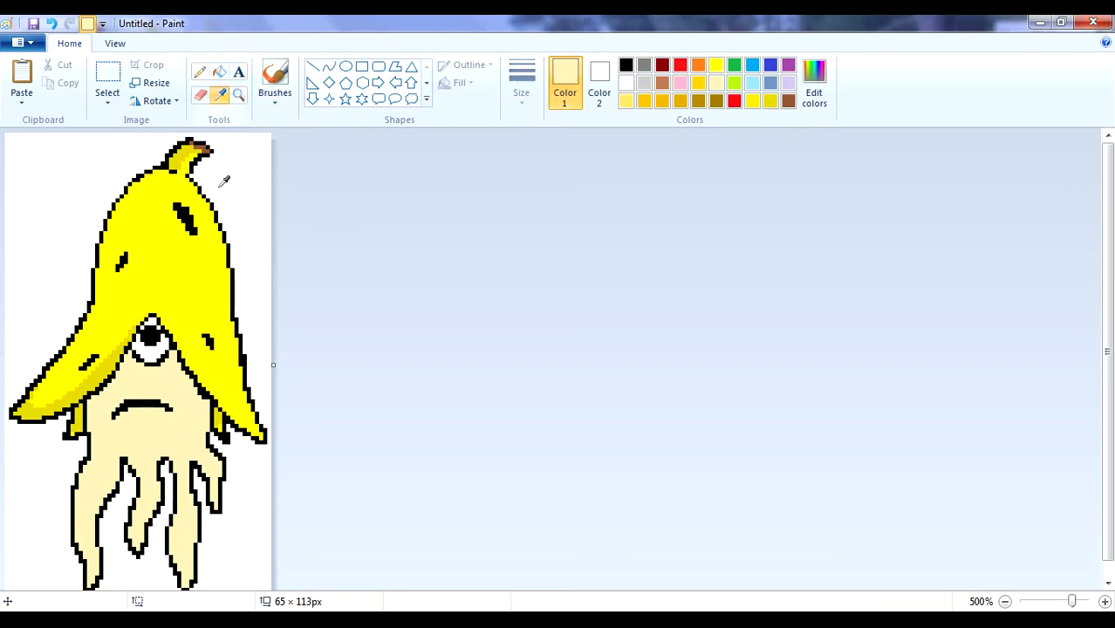
{"action": "left_click", "coordinate": [168, 380]}
{"action": "left_click", "coordinate": [817, 96]}
{"action": "left_click_drag", "start_coordinate": [726, 295], "coordinate": [720, 248]}
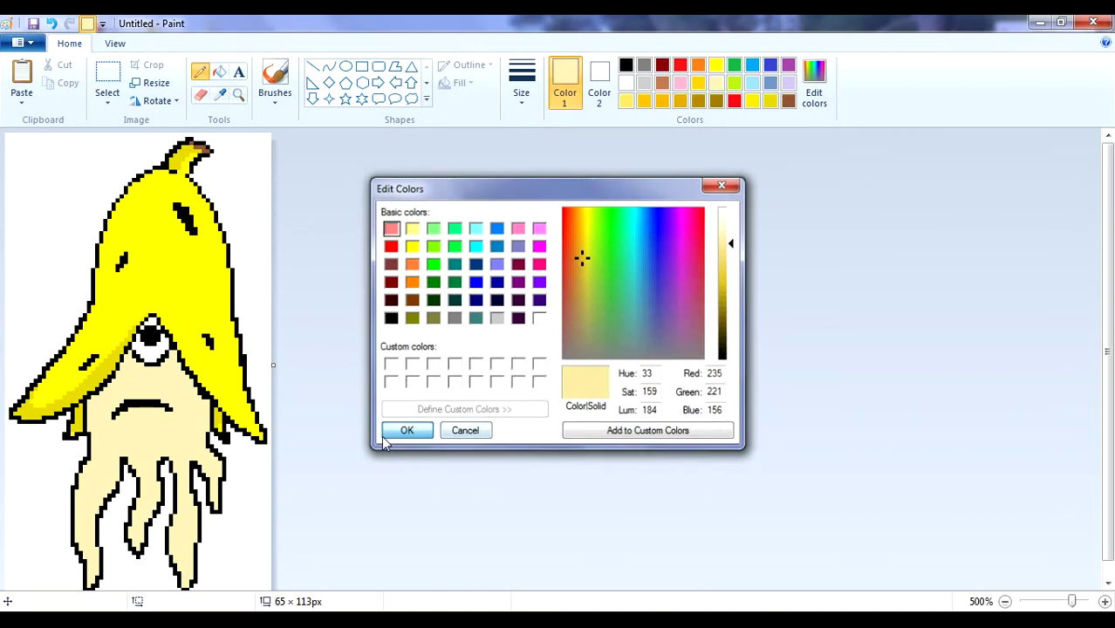
{"action": "left_click", "coordinate": [403, 432]}
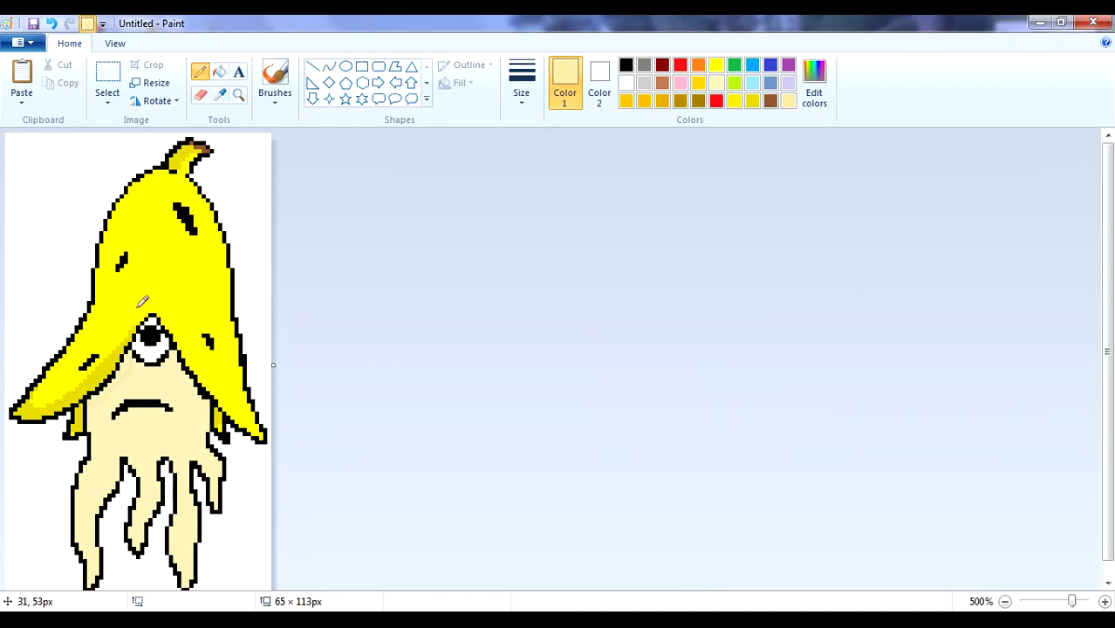
{"action": "left_click", "coordinate": [219, 72]}
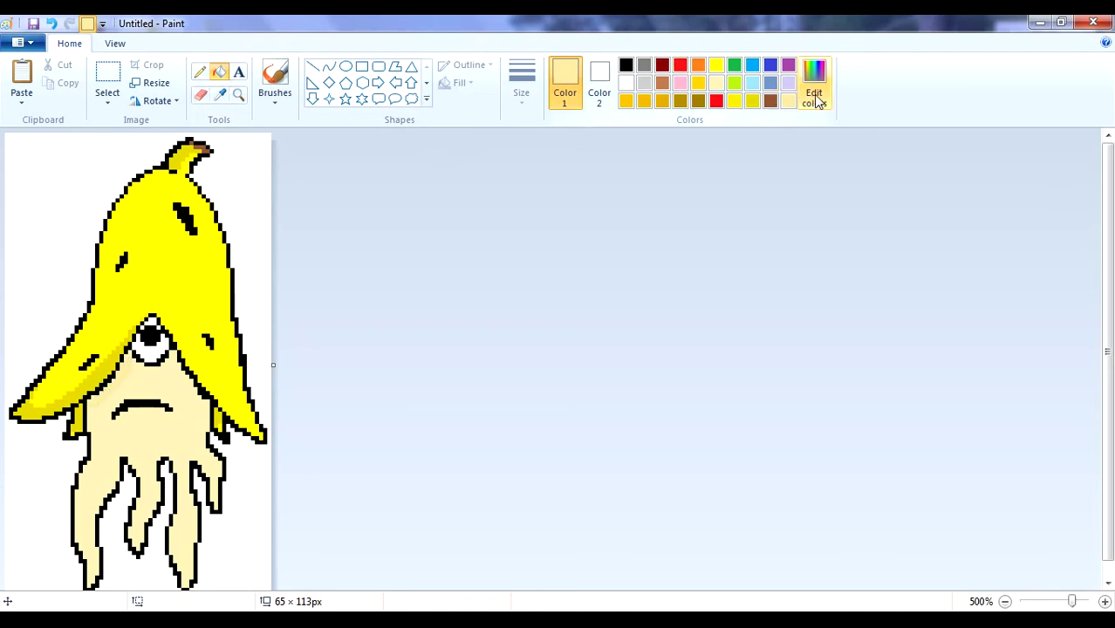
Darken the cream colour further and strengthen the face shadow along the left flap with it.
{"action": "left_click", "coordinate": [730, 249]}
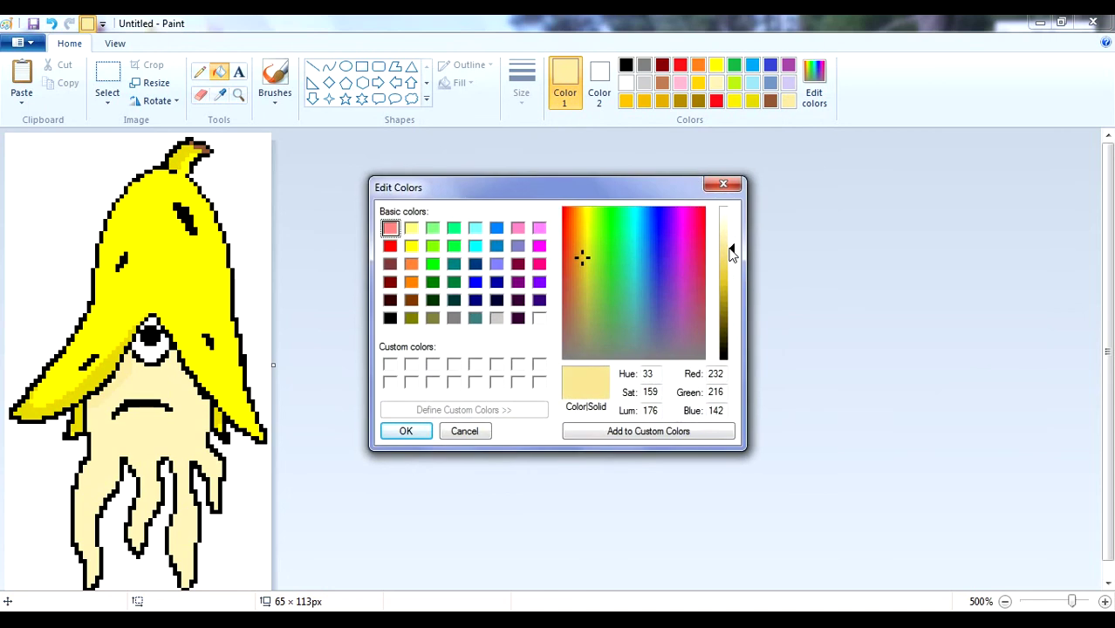
{"action": "left_click_drag", "start_coordinate": [730, 250], "coordinate": [729, 253]}
{"action": "left_click", "coordinate": [406, 431]}
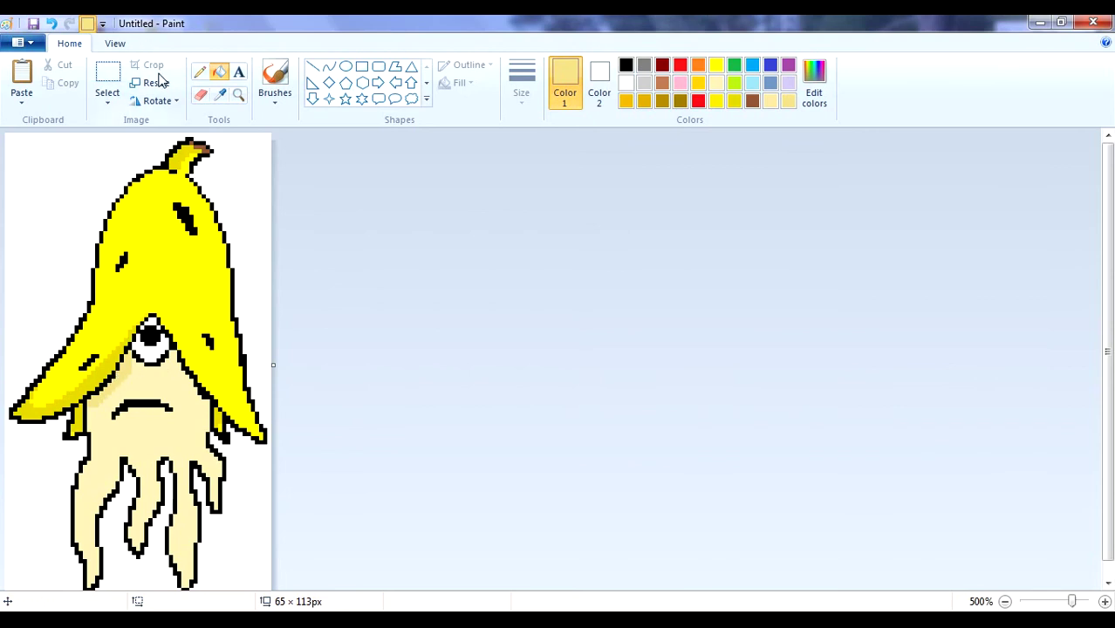
{"action": "left_click", "coordinate": [200, 71]}
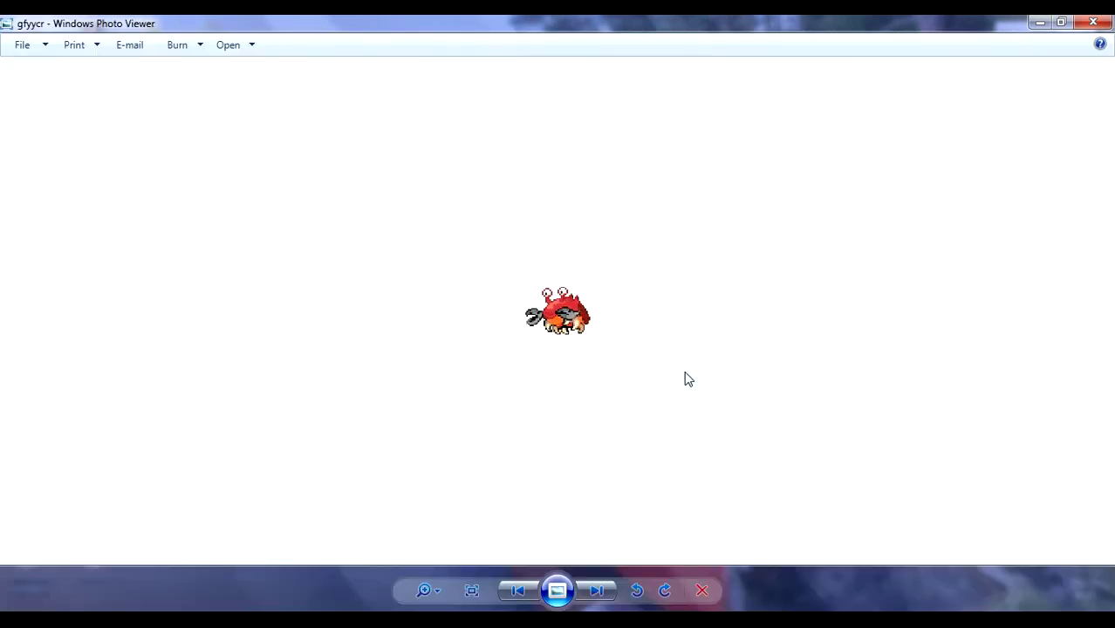
Switch to Windows Photo Viewer and examine the gfyycr crab sprite enlarged.
{"action": "scroll", "coordinate": [686, 380], "scroll_direction": "up", "scroll_amount": 3}
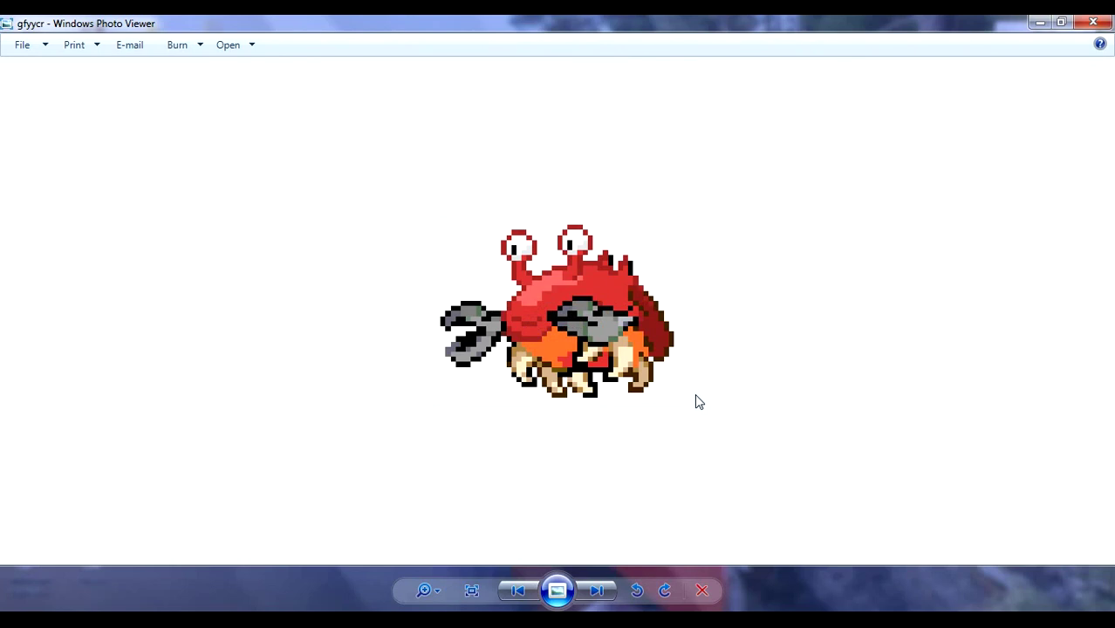
{"action": "scroll", "coordinate": [694, 364], "scroll_direction": "up", "scroll_amount": 2}
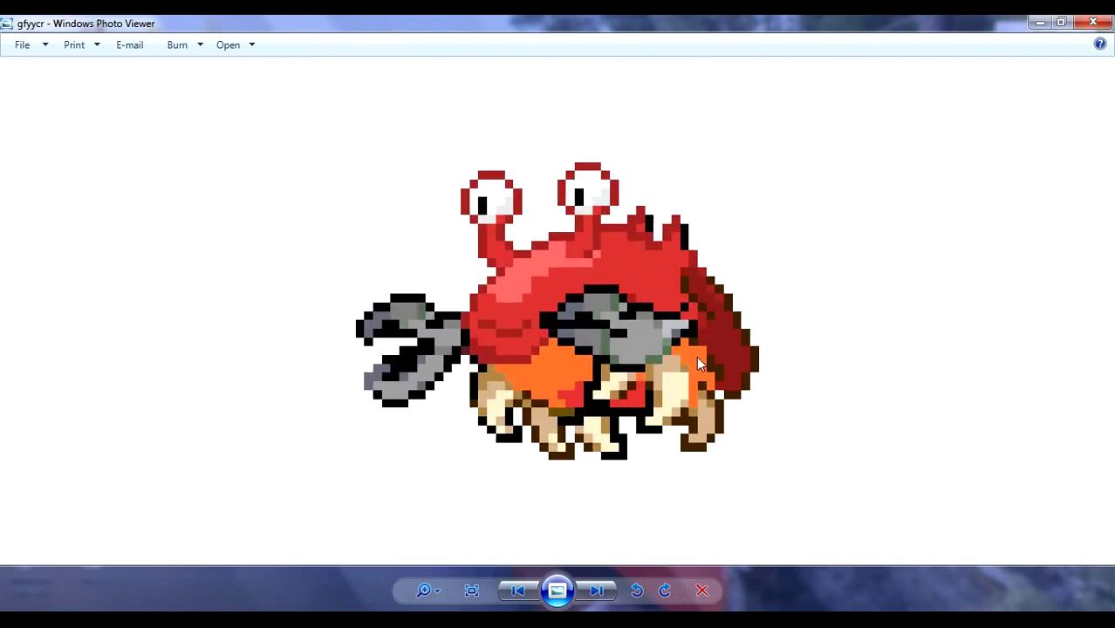
{"action": "scroll", "coordinate": [684, 412], "scroll_direction": "down", "scroll_amount": 2}
{"action": "scroll", "coordinate": [686, 427], "scroll_direction": "up", "scroll_amount": 2}
View the hgt8uys winged creature enlarged and bring up the hgdasd banana creature.
{"action": "mouse_move", "coordinate": [447, 621]}
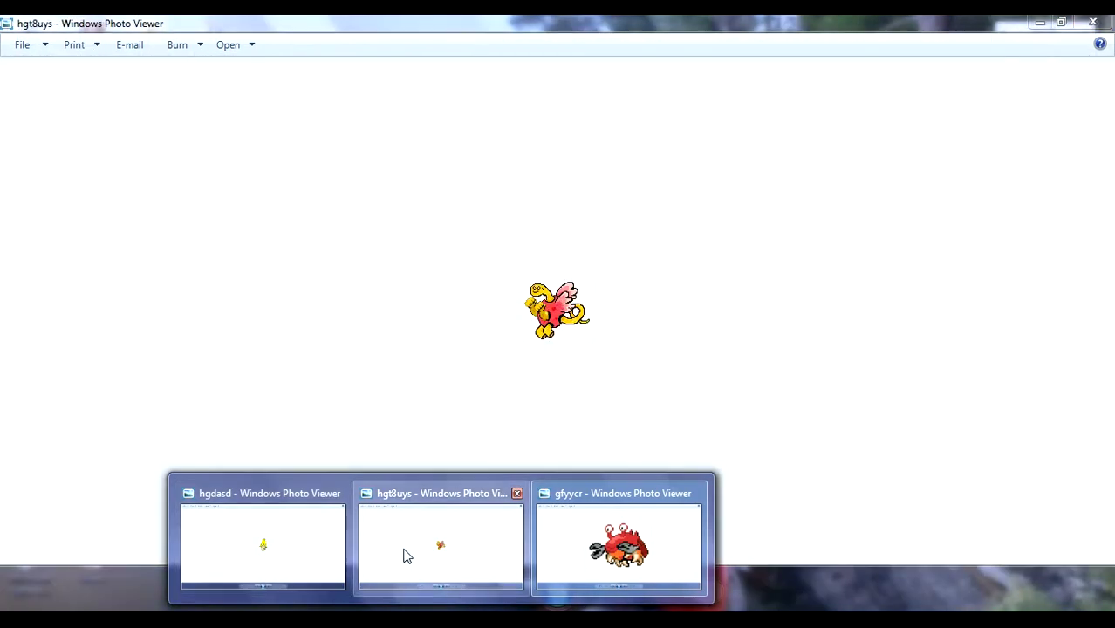
{"action": "left_click", "coordinate": [406, 555]}
{"action": "scroll", "coordinate": [540, 340], "scroll_direction": "up", "scroll_amount": 5}
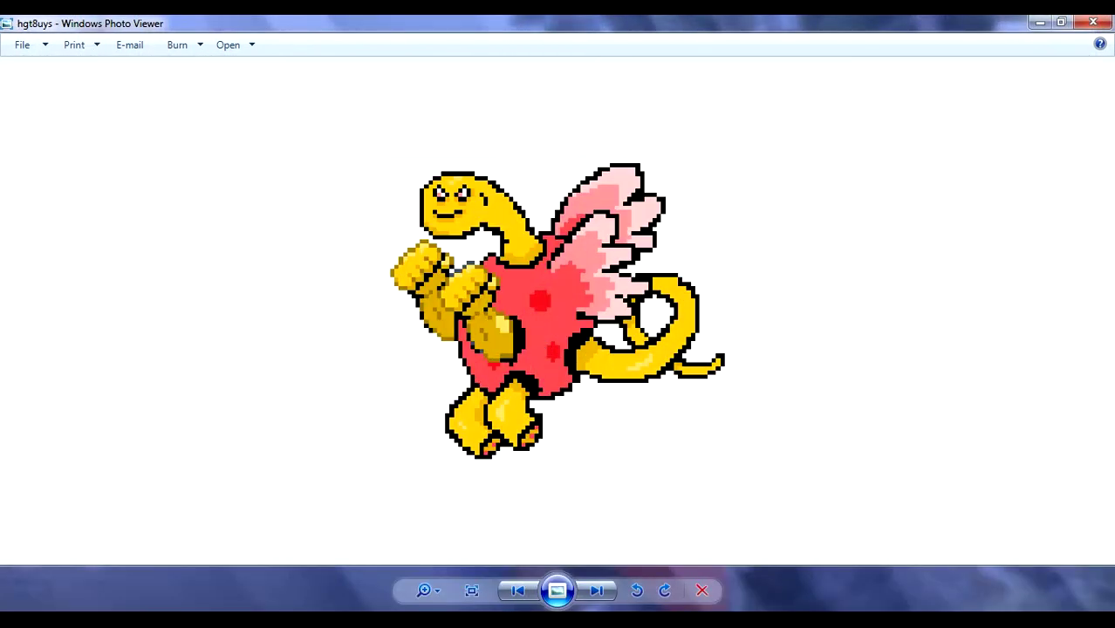
{"action": "mouse_move", "coordinate": [442, 621]}
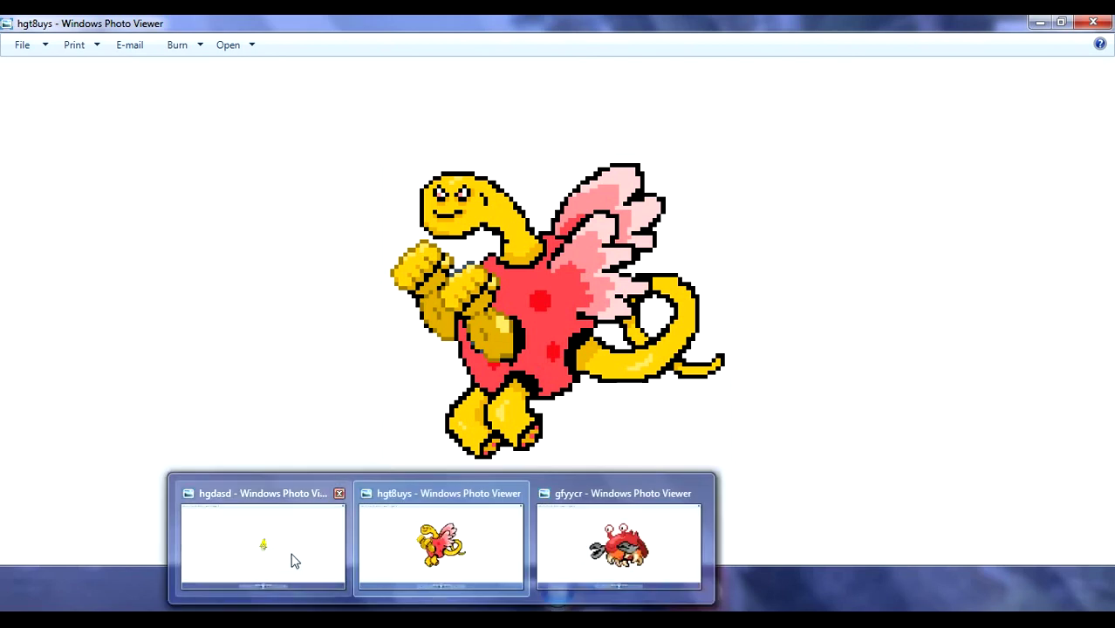
{"action": "left_click", "coordinate": [294, 558]}
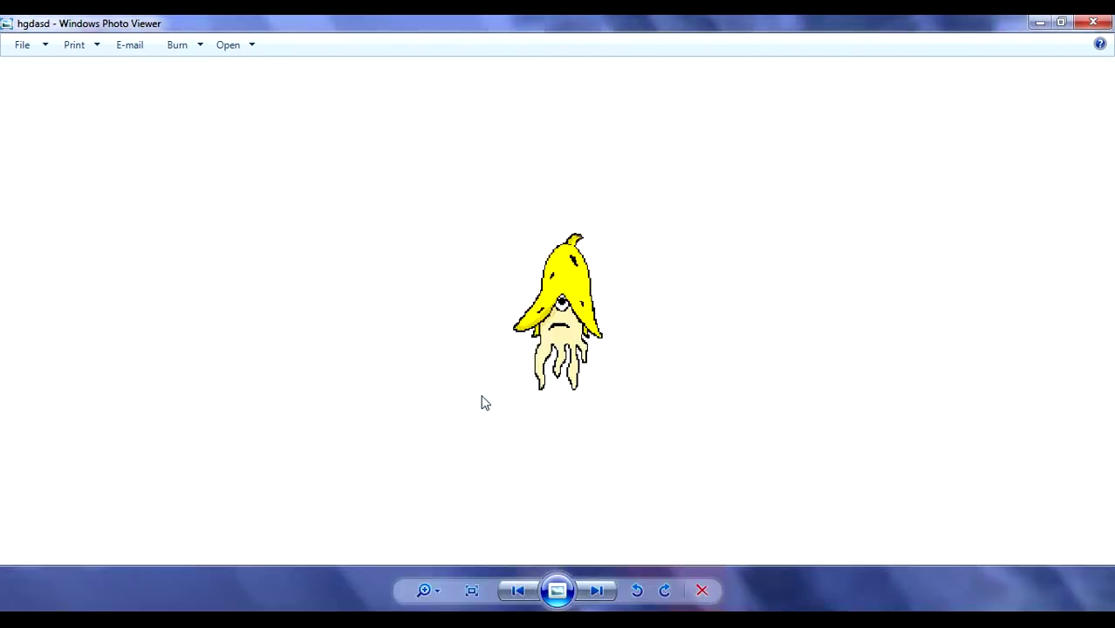
Return to the gfyycr crab sprite and view it at different magnifications.
{"action": "mouse_move", "coordinate": [441, 622]}
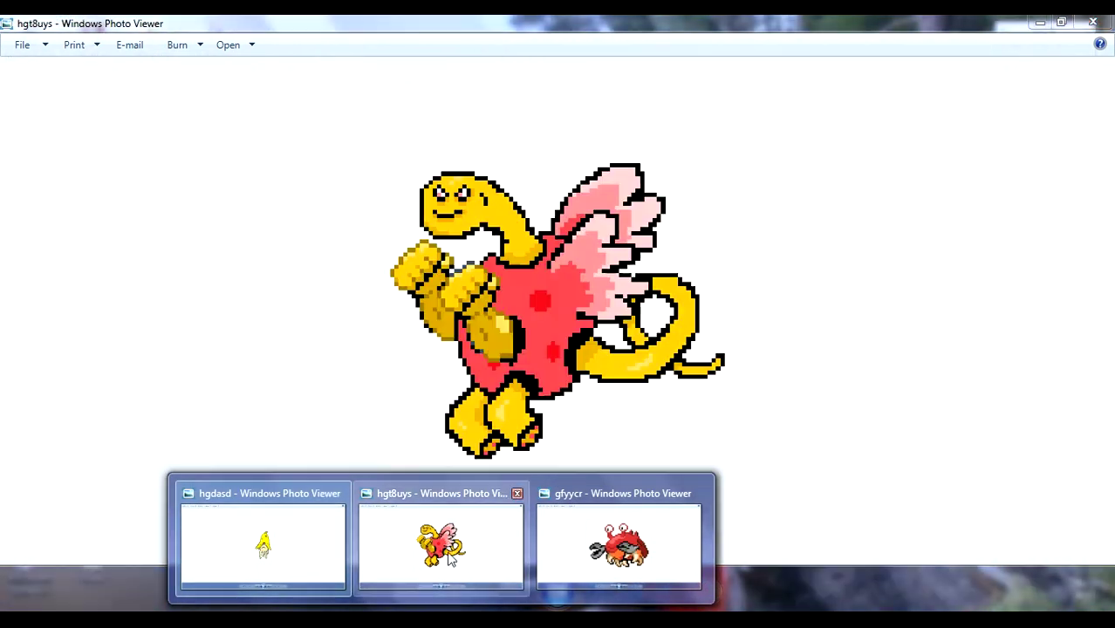
{"action": "left_click", "coordinate": [611, 551]}
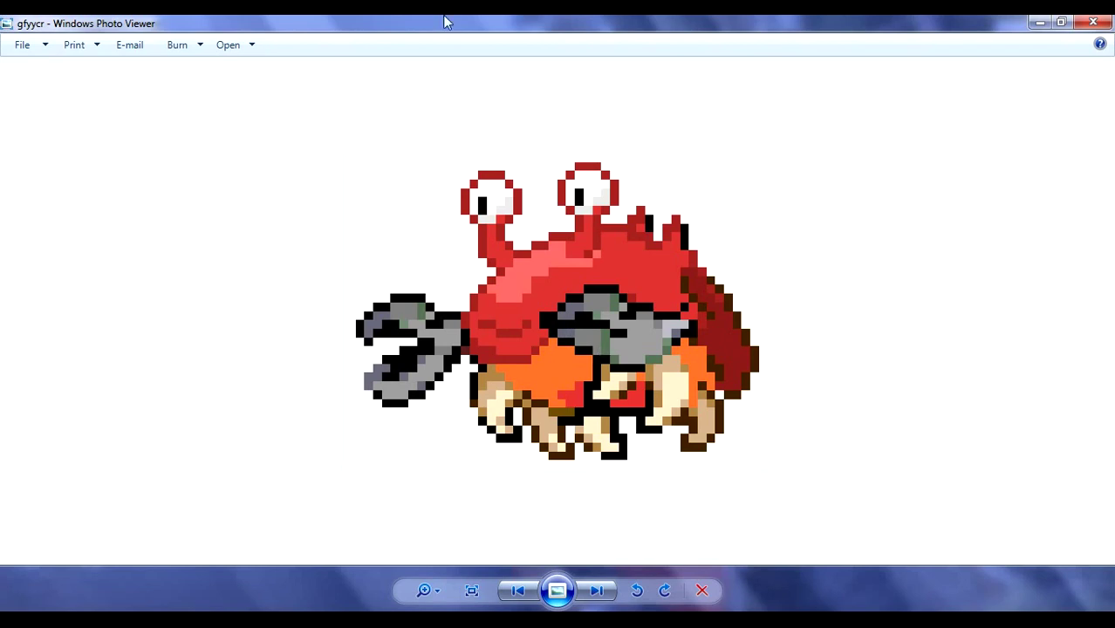
{"action": "scroll", "coordinate": [666, 415], "scroll_direction": "up", "scroll_amount": 2}
{"action": "scroll", "coordinate": [666, 415], "scroll_direction": "down", "scroll_amount": 3}
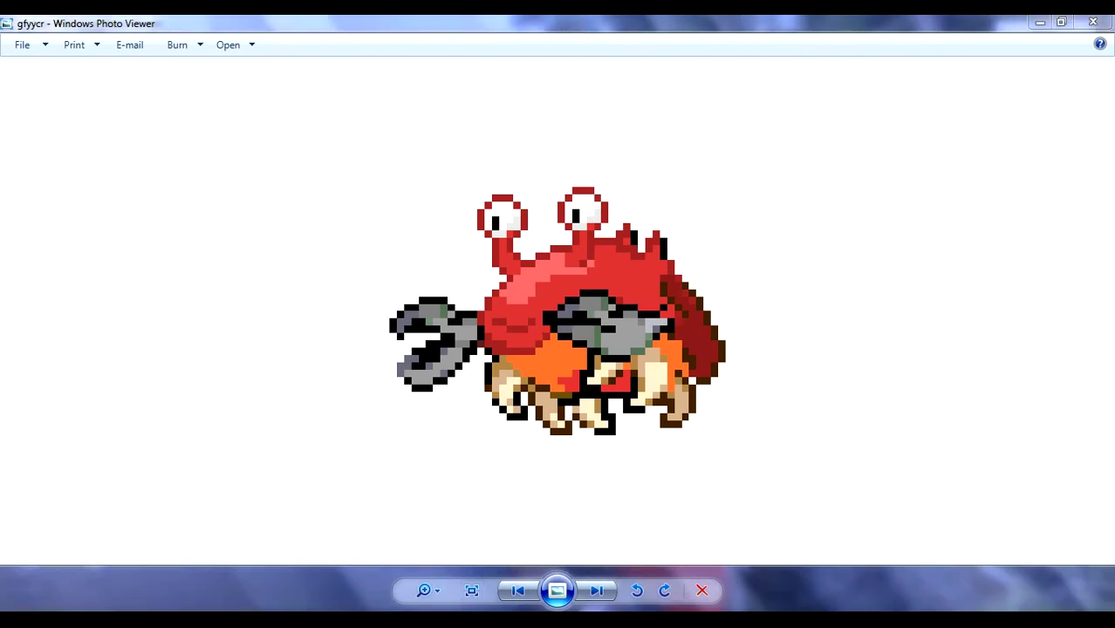
{"action": "mouse_move", "coordinate": [441, 611]}
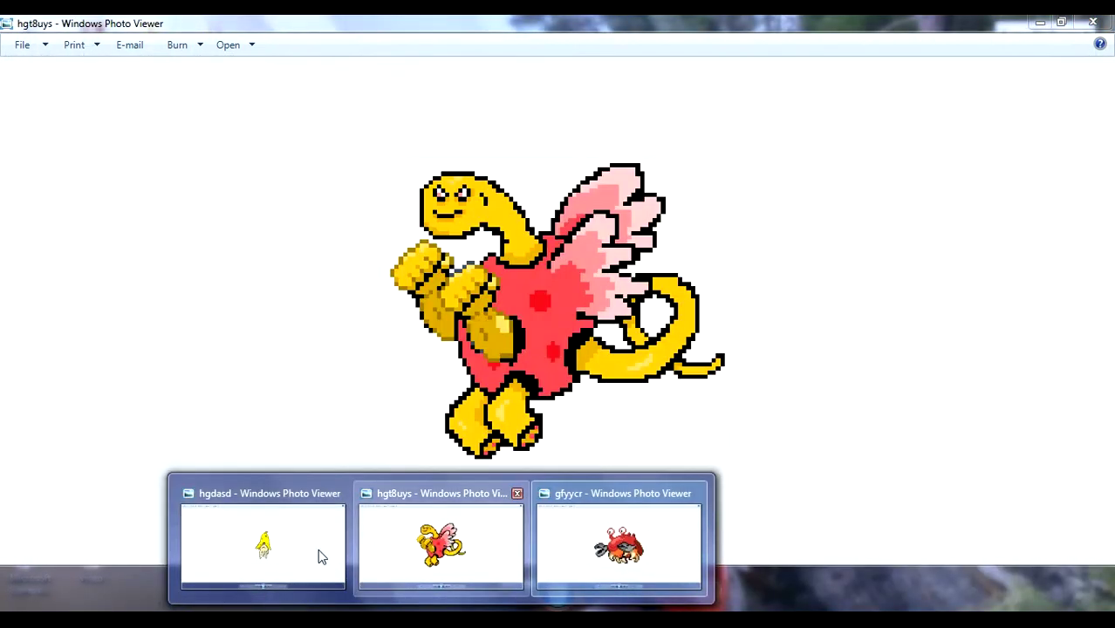